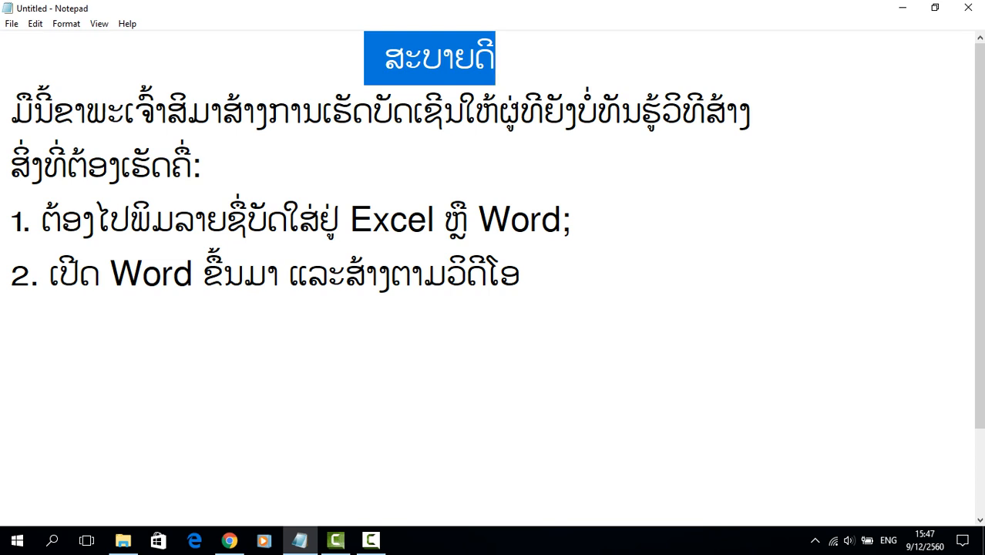
# Step: Add a space before and after the word ບັດເຊີນ in the note's second line
pyautogui.moveTo(11, 112); pyautogui.dragTo(752, 112)
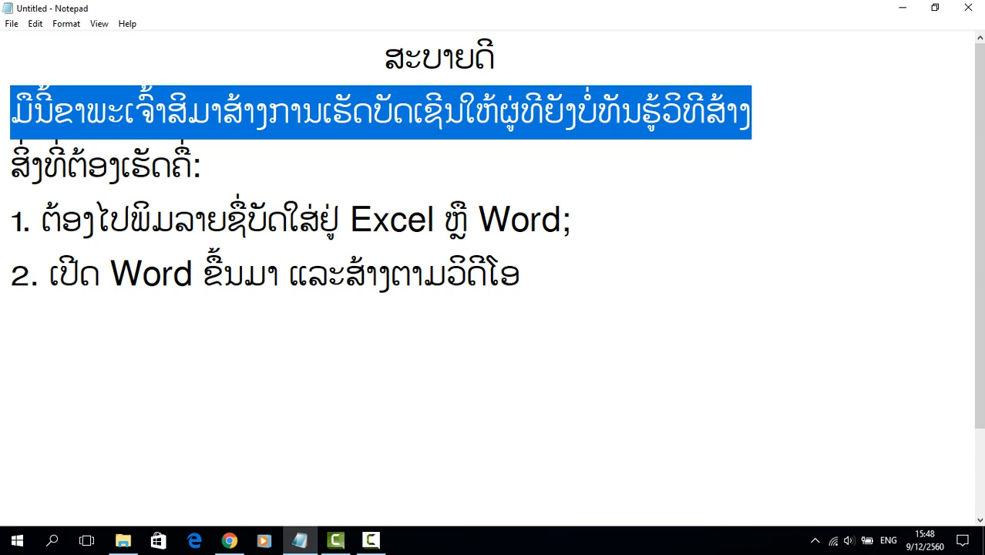
pyautogui.click(374, 112)
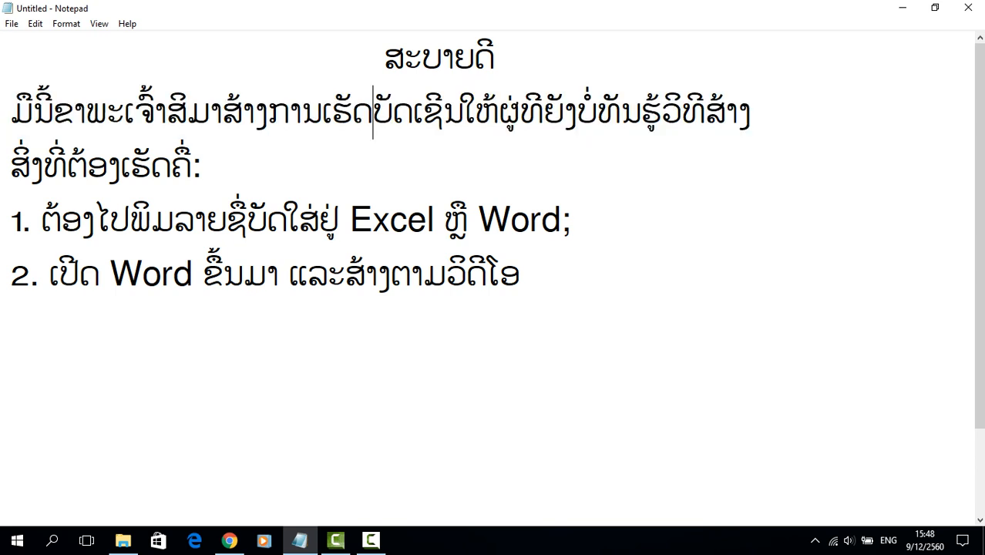
pyautogui.click(473, 112)
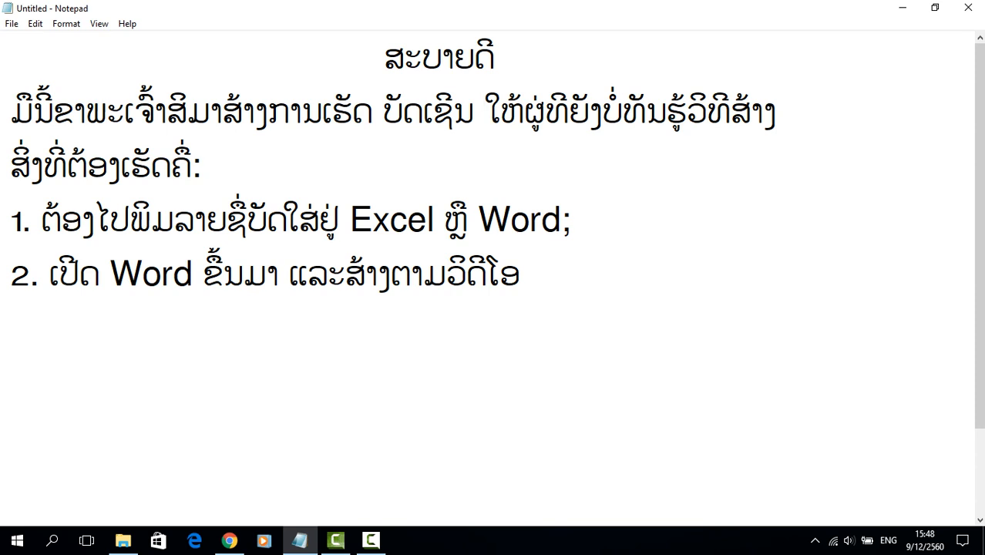
# Step: Read through the note's two preparation points about the name list in Excel or Word and building the card in Word
pyautogui.moveTo(11, 166); pyautogui.dragTo(202, 166)
pyautogui.moveTo(41, 220); pyautogui.dragTo(373, 220)
pyautogui.click(444, 220)
pyautogui.click(562, 220)
pyautogui.moveTo(562, 220); pyautogui.dragTo(478, 220)
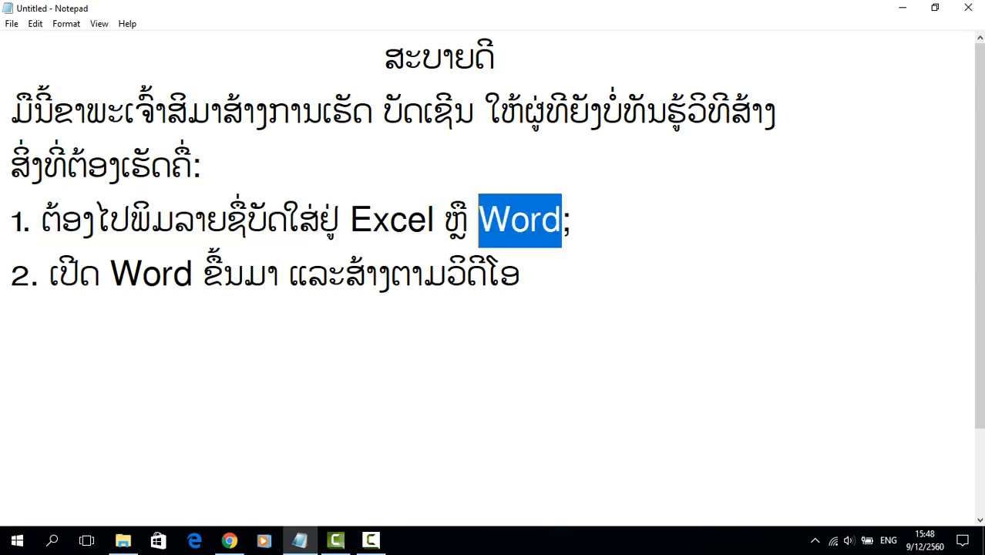
pyautogui.moveTo(49, 274); pyautogui.dragTo(145, 273)
pyautogui.moveTo(174, 328); pyautogui.dragTo(174, 274)
pyautogui.click(192, 273)
pyautogui.moveTo(58, 274); pyautogui.dragTo(522, 274)
pyautogui.click(521, 274)
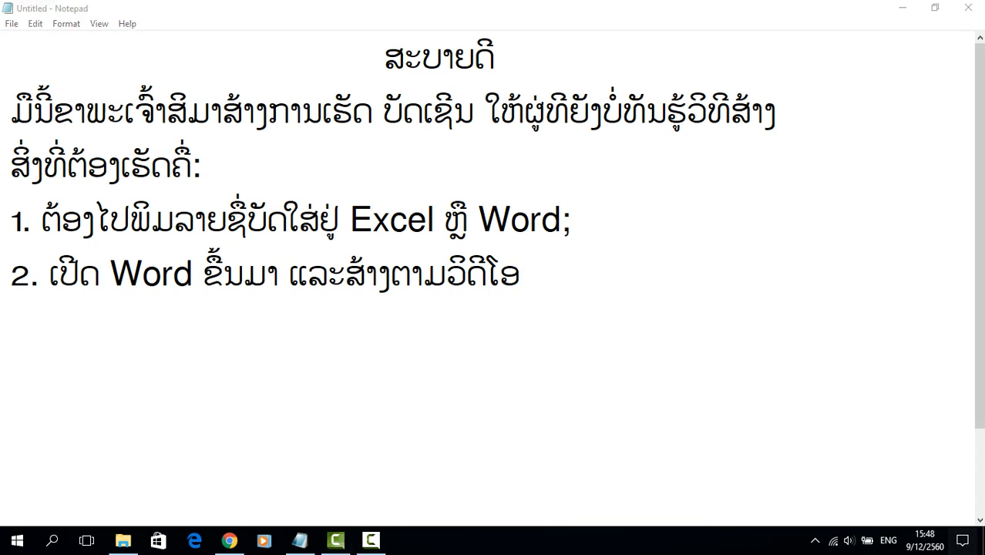
# Step: Minimize the note and open Word 2013 from the desktop with a blank document
pyautogui.click(903, 8)
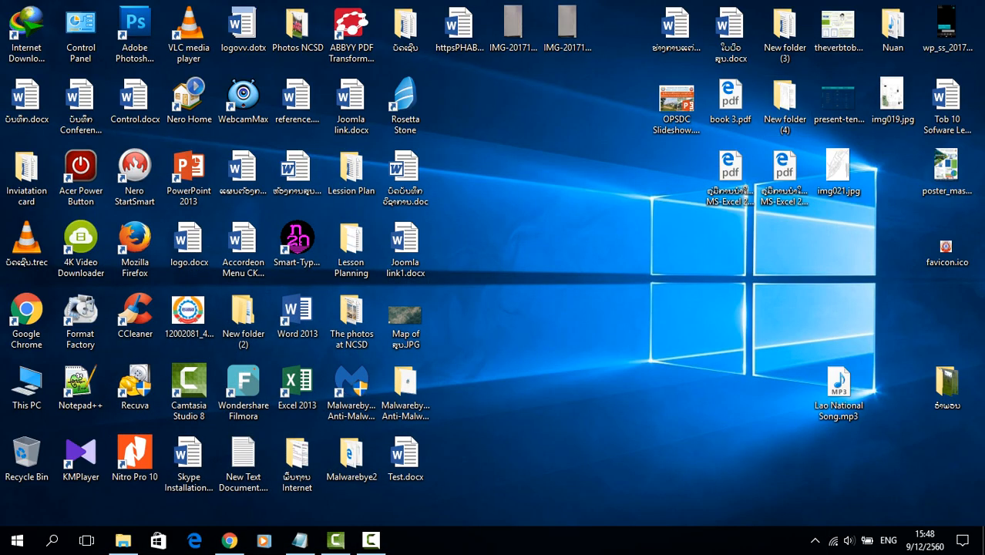
pyautogui.rightClick(551, 118)
pyautogui.click(586, 161)
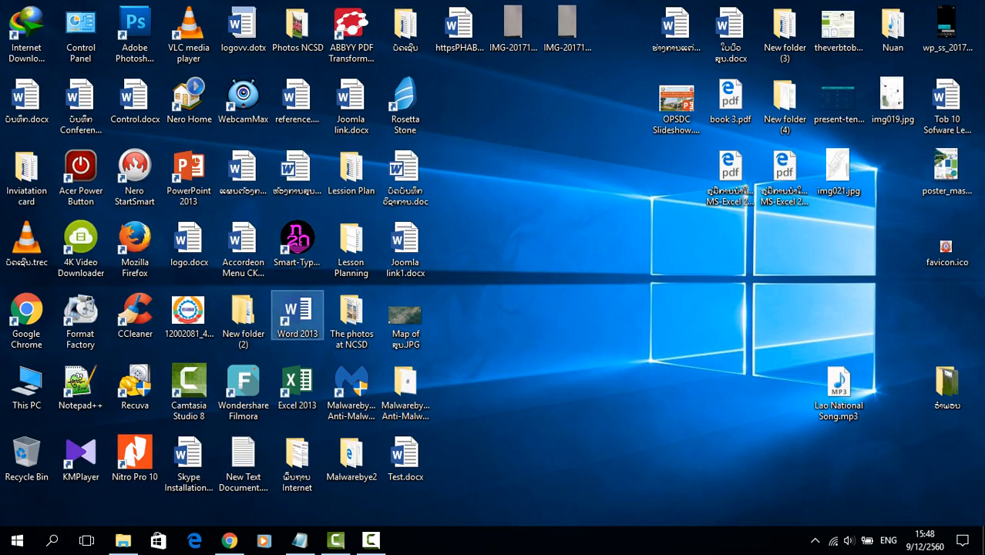
pyautogui.rightClick(298, 310)
pyautogui.click(332, 44)
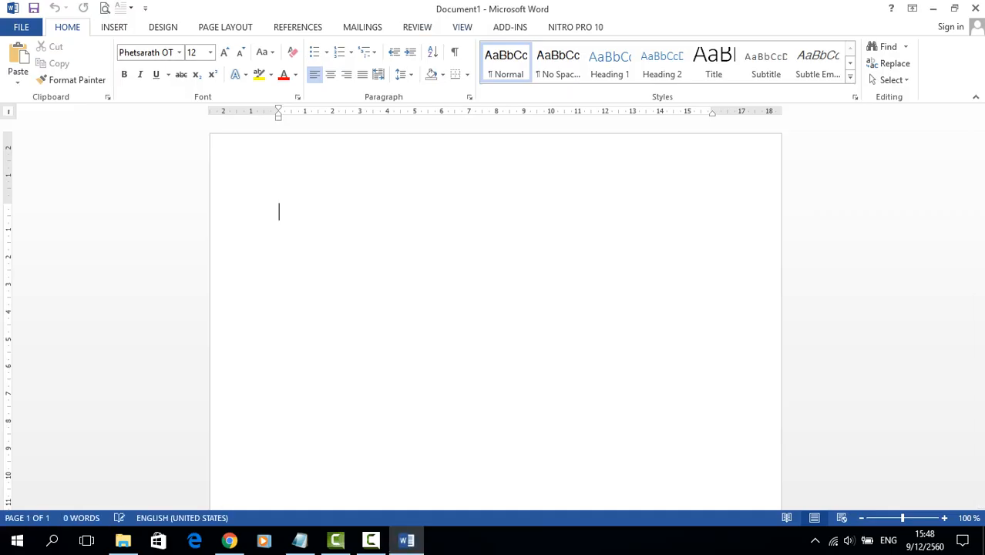
# Step: Start an envelope mail merge for the blank document
pyautogui.click(463, 27)
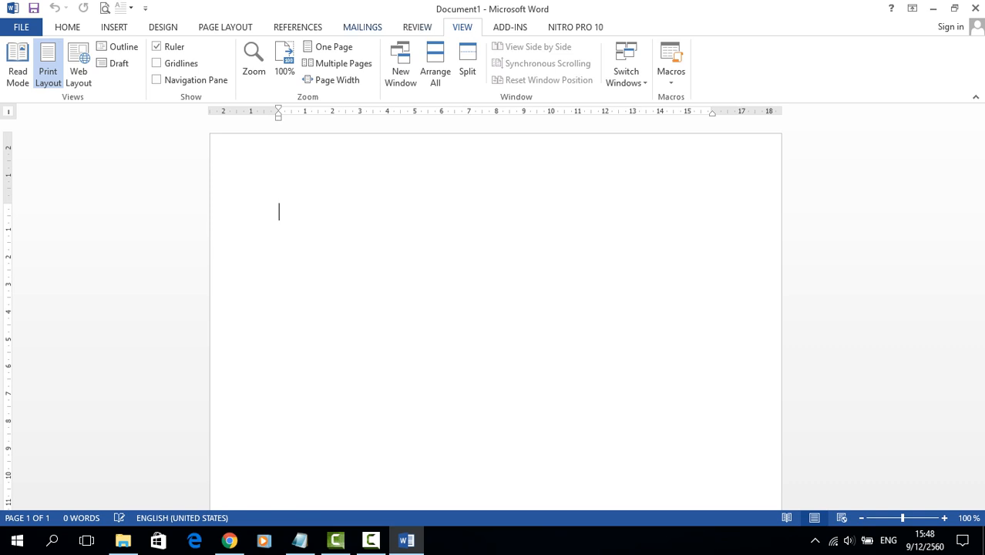
pyautogui.click(362, 27)
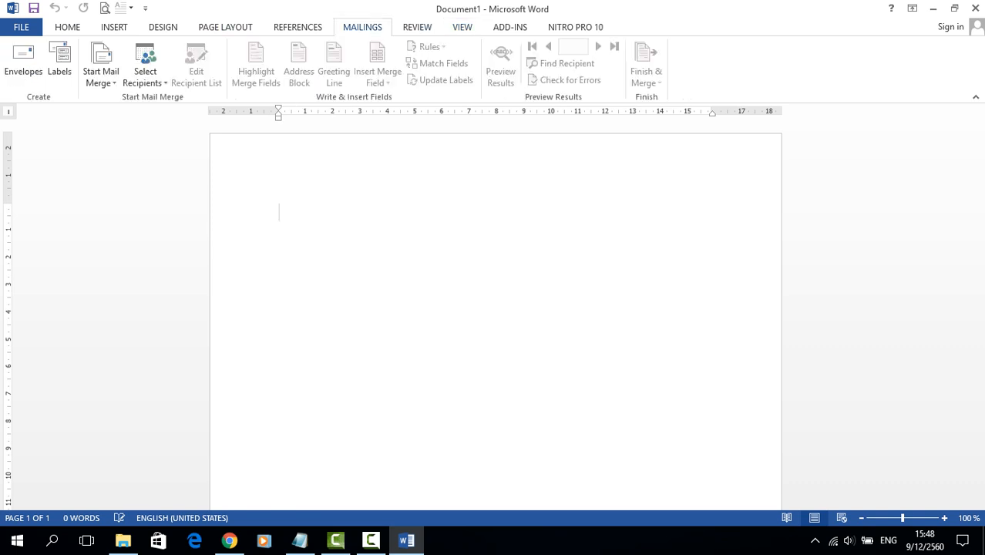
pyautogui.click(145, 73)
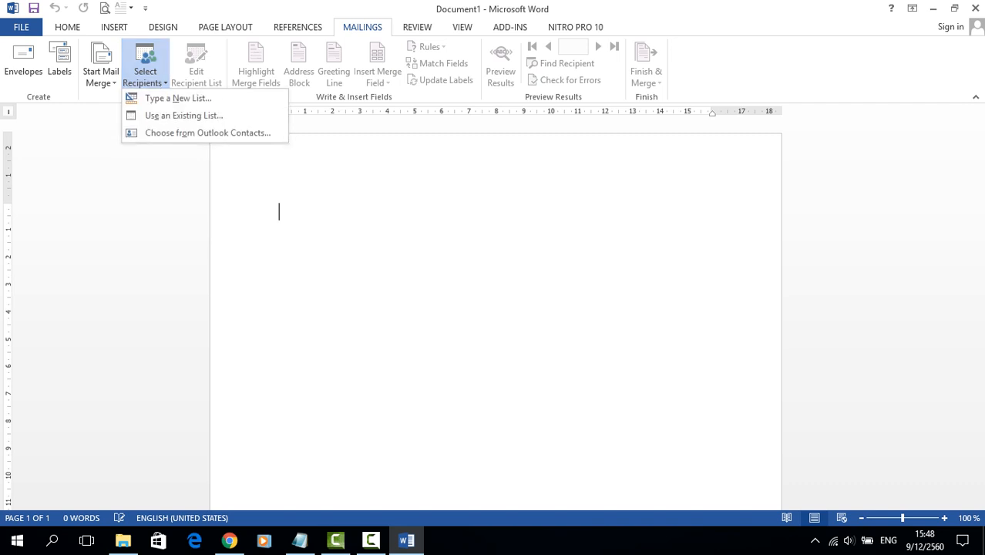
pyautogui.click(145, 73)
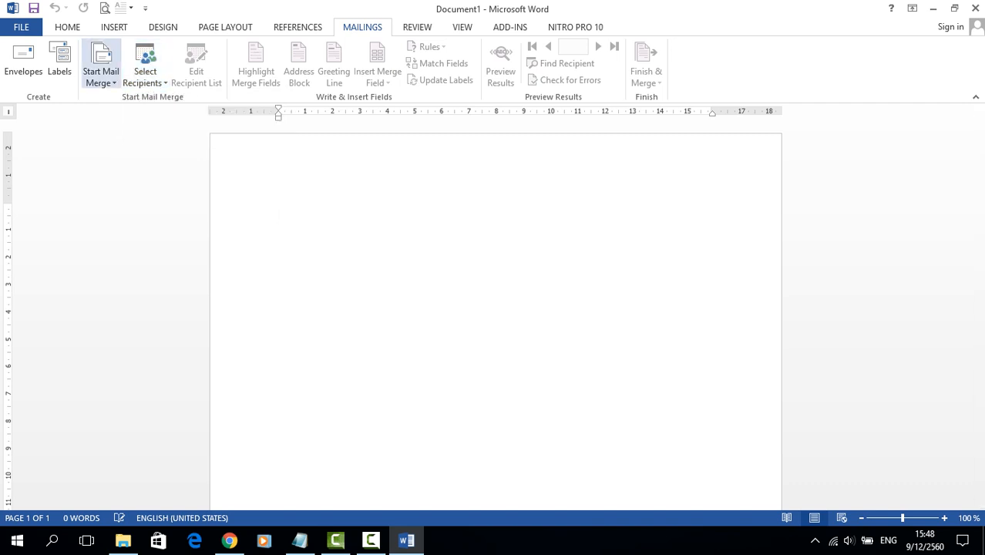
pyautogui.click(101, 73)
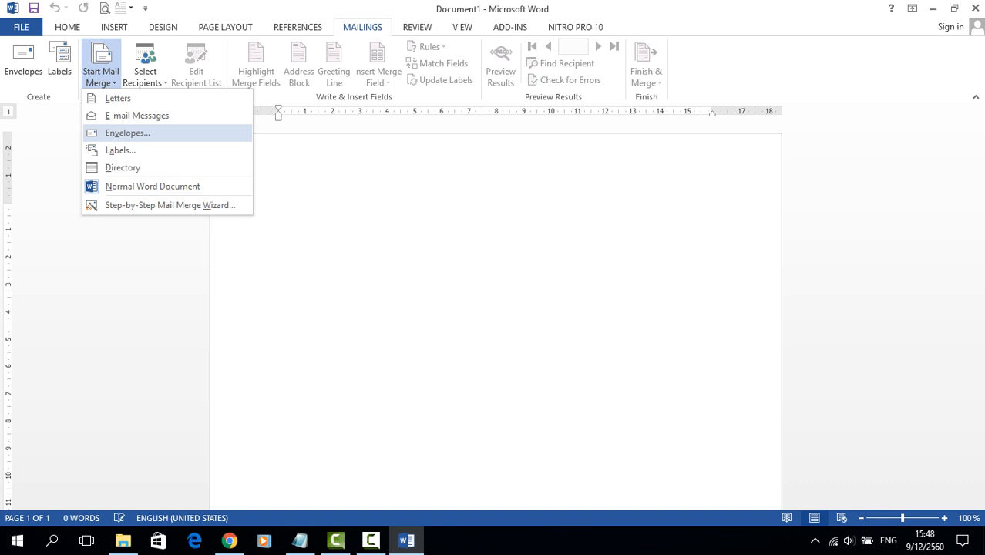
pyautogui.click(127, 132)
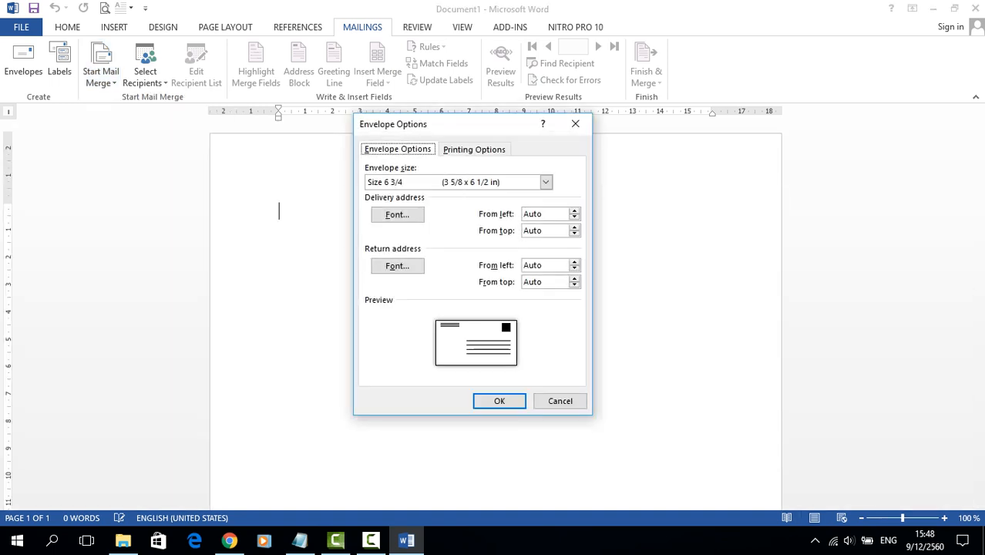
# Step: Apply the envelope size Size 6 3/4 (3 5/8 x 6 1/2 in) to the document
pyautogui.click(546, 182)
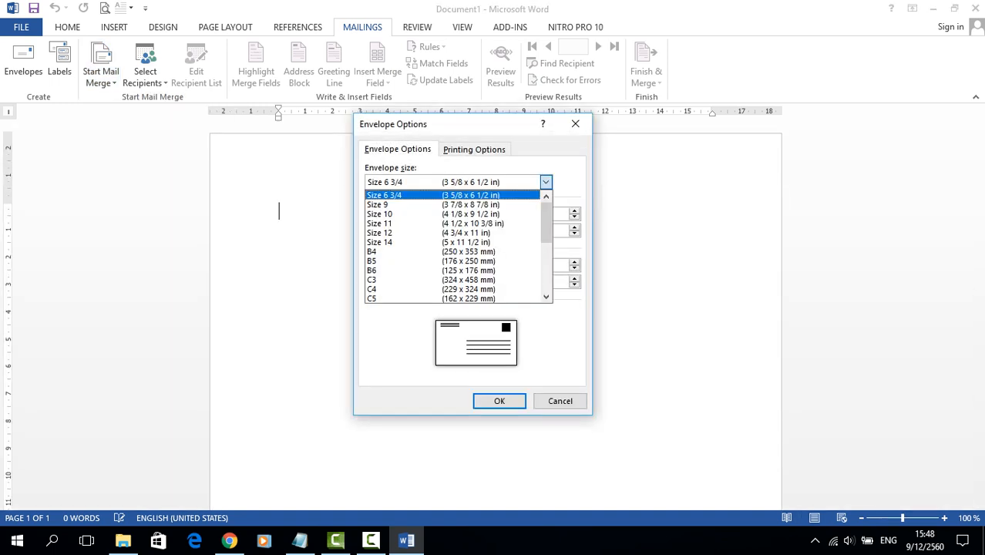
pyautogui.click(545, 182)
pyautogui.click(546, 182)
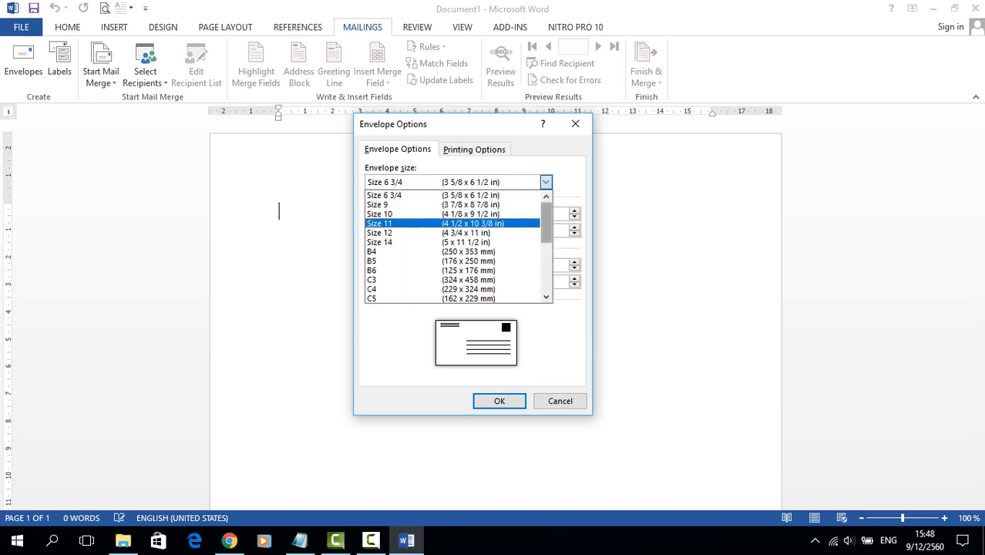
pyautogui.moveTo(546, 223)
pyautogui.mouseDown()
pyautogui.moveTo(546, 271)
pyautogui.moveTo(545, 219)
pyautogui.mouseUp()
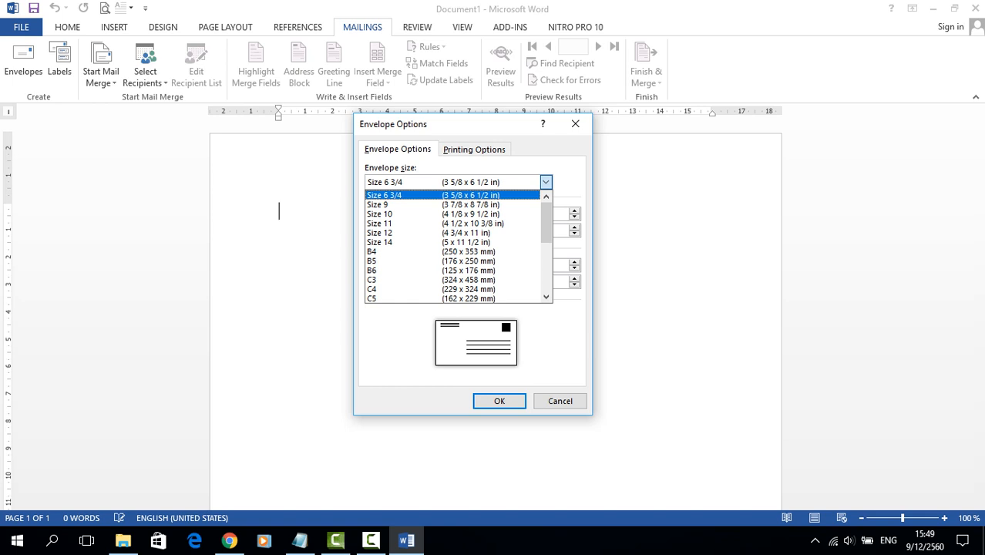
pyautogui.click(447, 195)
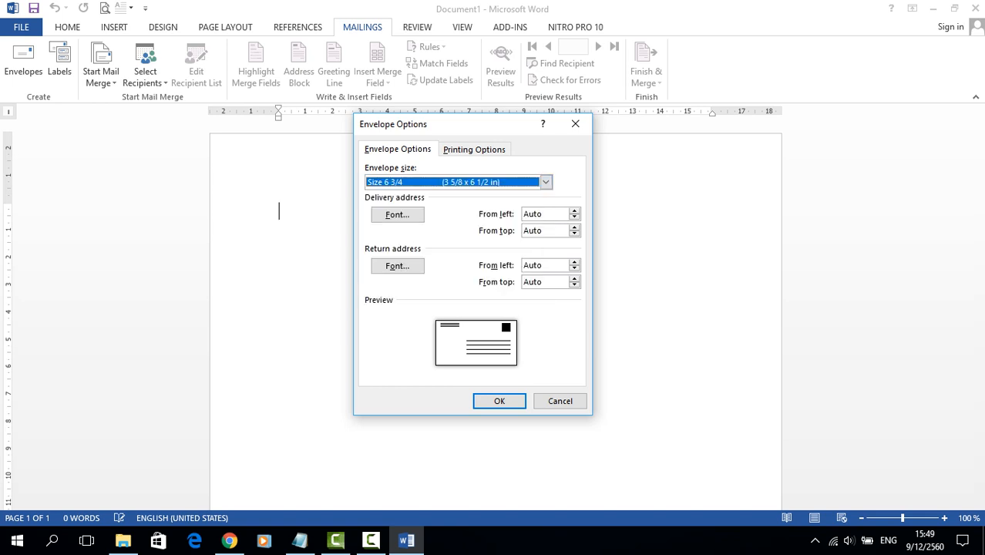
pyautogui.click(500, 401)
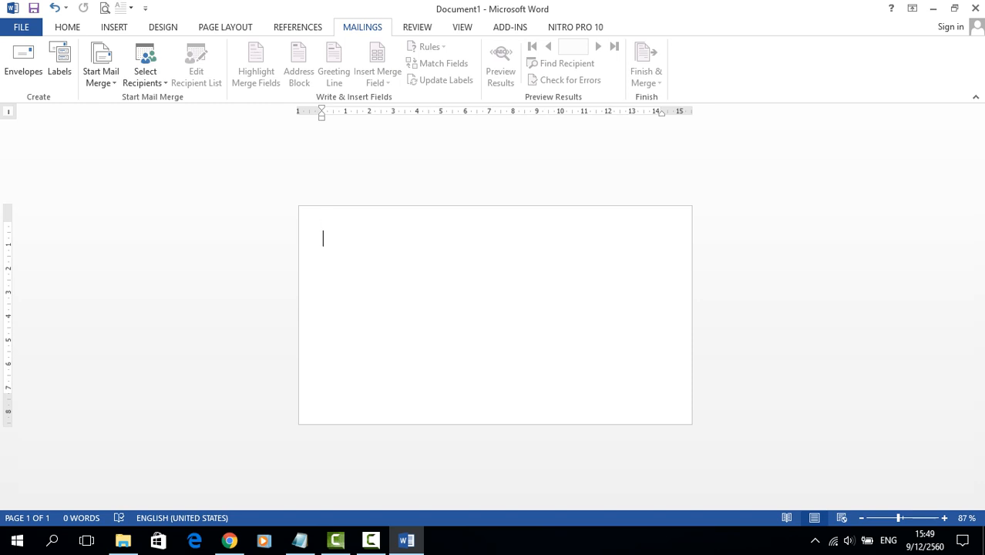
# Step: Insert two mirrored ornamental scroll symbols on the first line and enter the Lao title ບັດເຊີນ between them
pyautogui.click(67, 27)
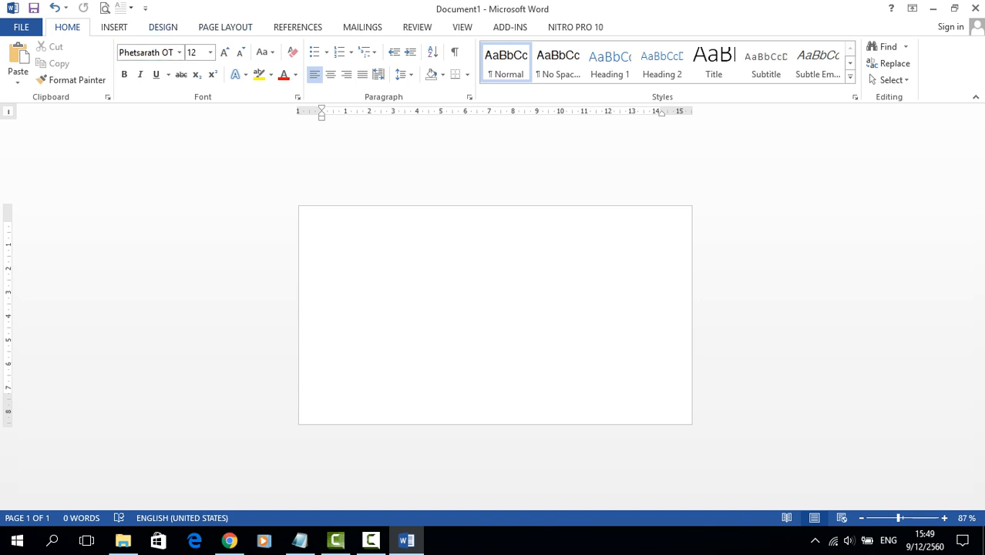
pyautogui.click(114, 27)
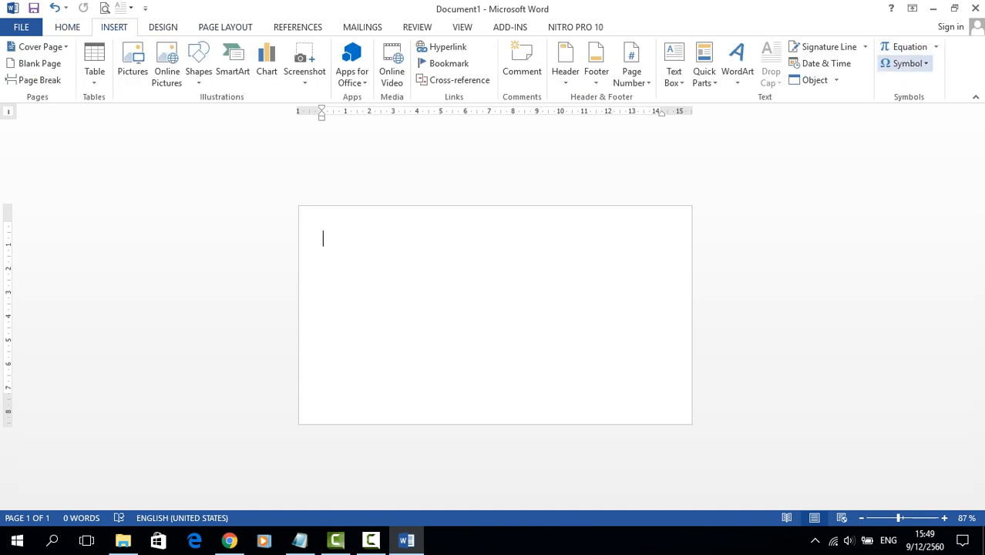
pyautogui.click(906, 63)
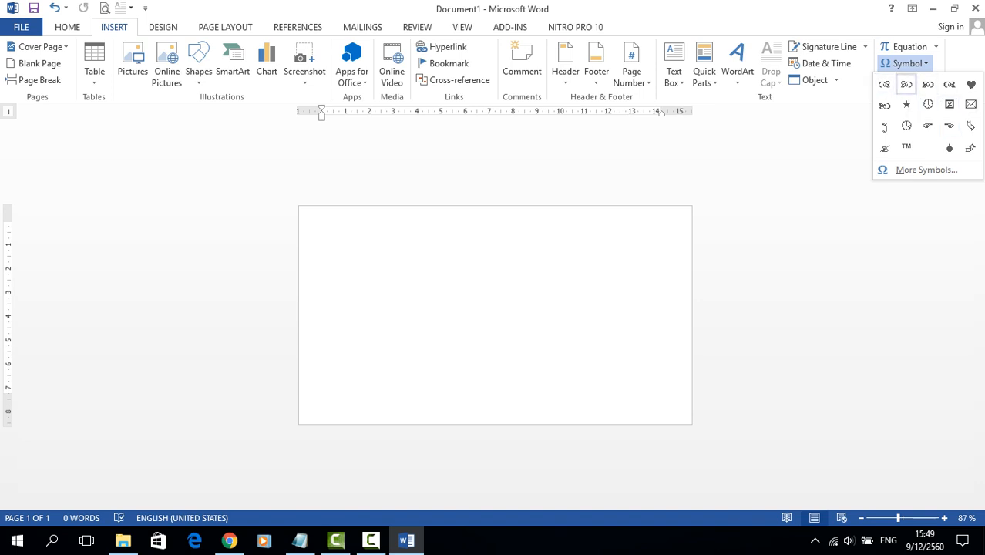
pyautogui.click(907, 84)
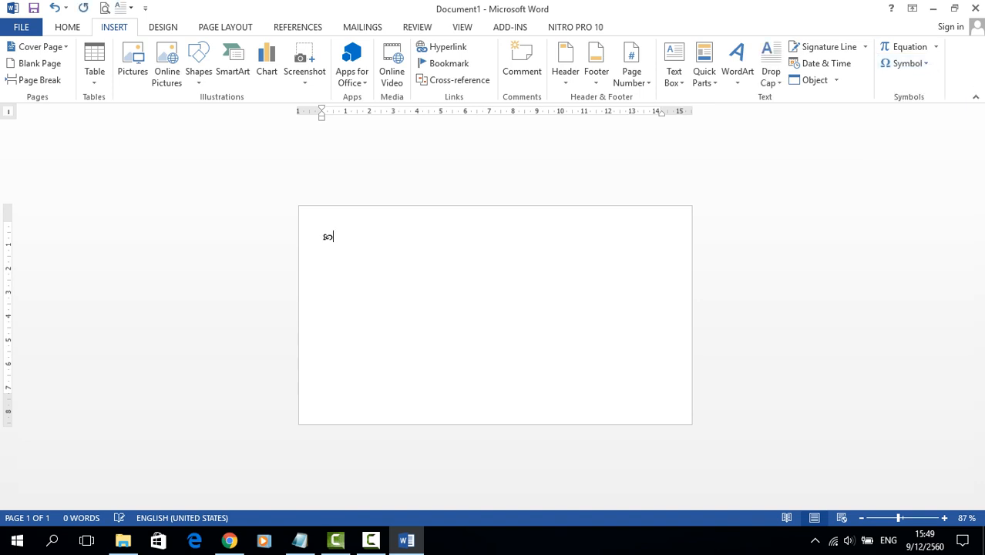
pyautogui.click(905, 64)
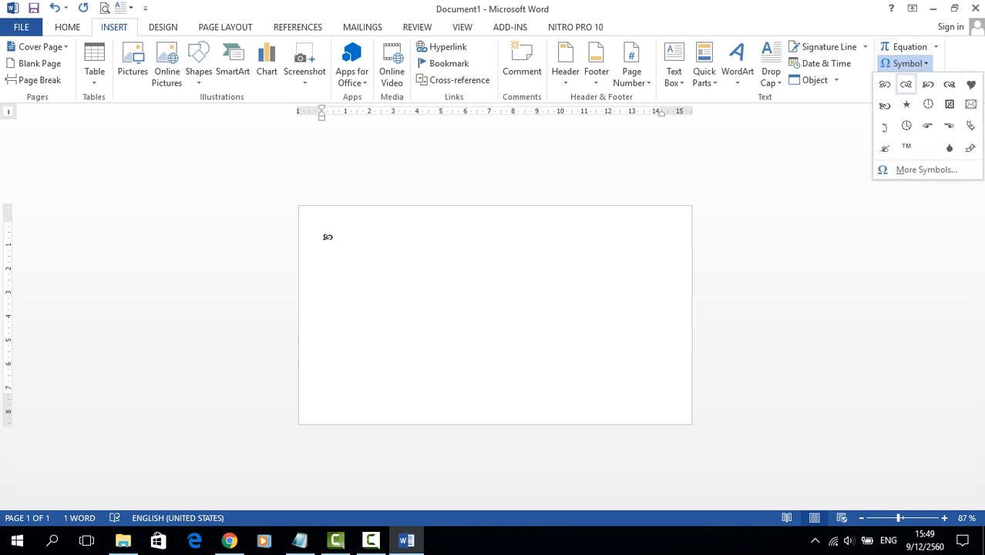
pyautogui.click(907, 84)
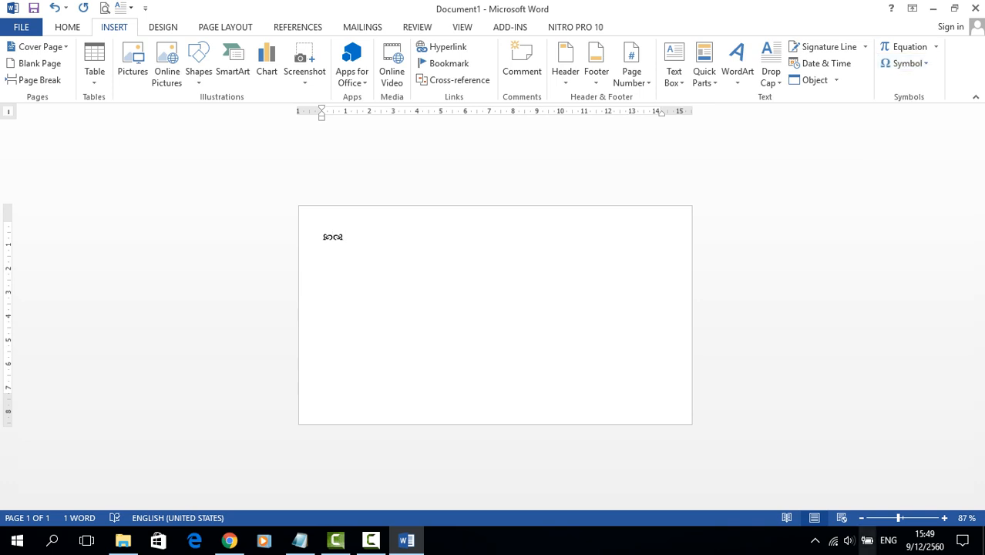
pyautogui.press('super+space')
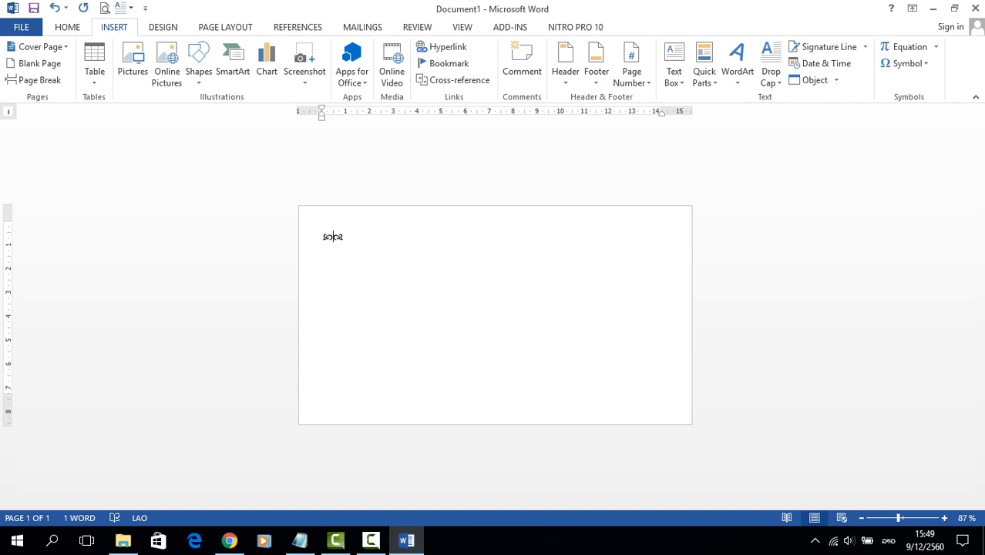
pyautogui.write('ບັດເຊີ')
# Step: Change the font of the whole title line, including its ornaments, to Lao_Siengphin
pyautogui.click(290, 241)
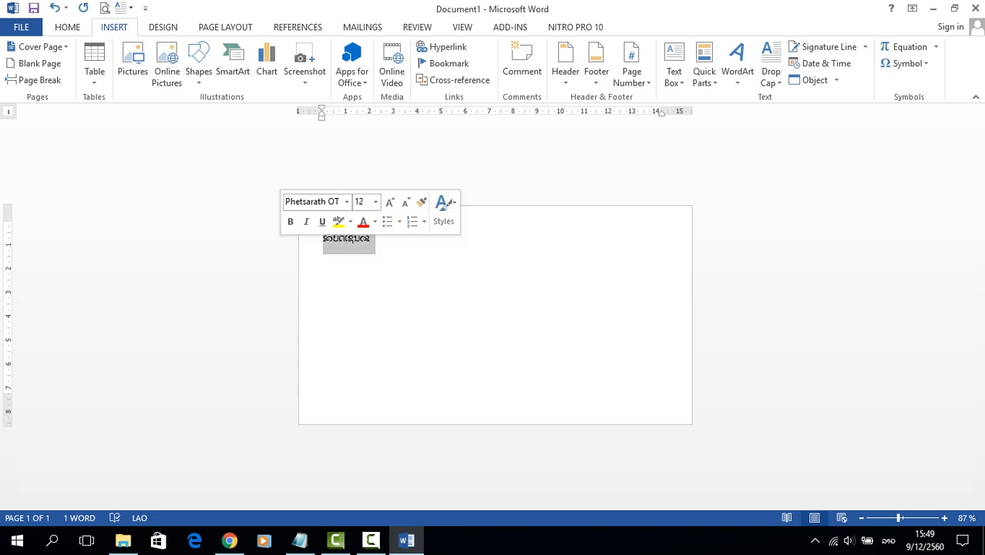
pyautogui.click(67, 27)
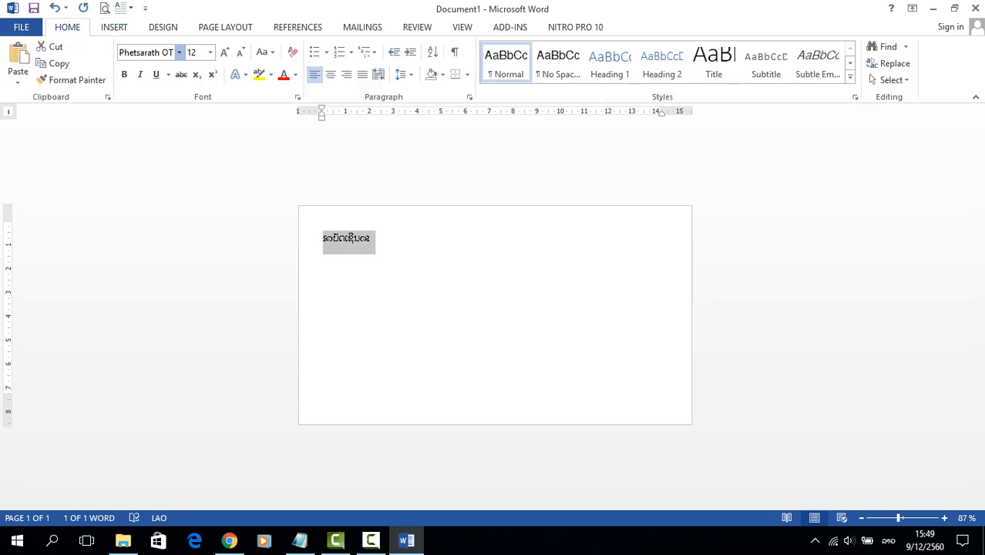
pyautogui.click(179, 53)
pyautogui.click(151, 174)
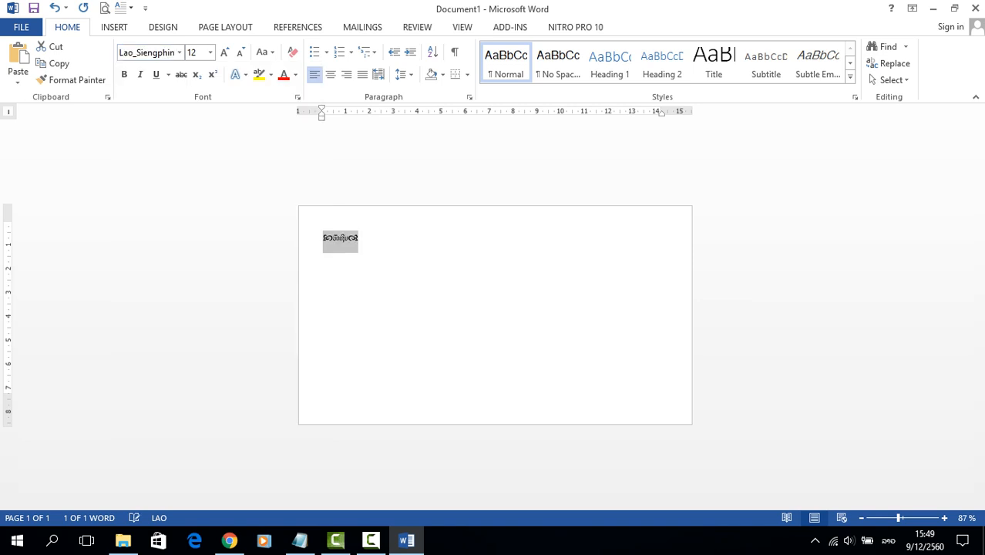
# Step: Make the title line bold and enlarge it to 36 pt
pyautogui.click(224, 52)
pyautogui.click(224, 52)
pyautogui.click(224, 52)
pyautogui.click(224, 53)
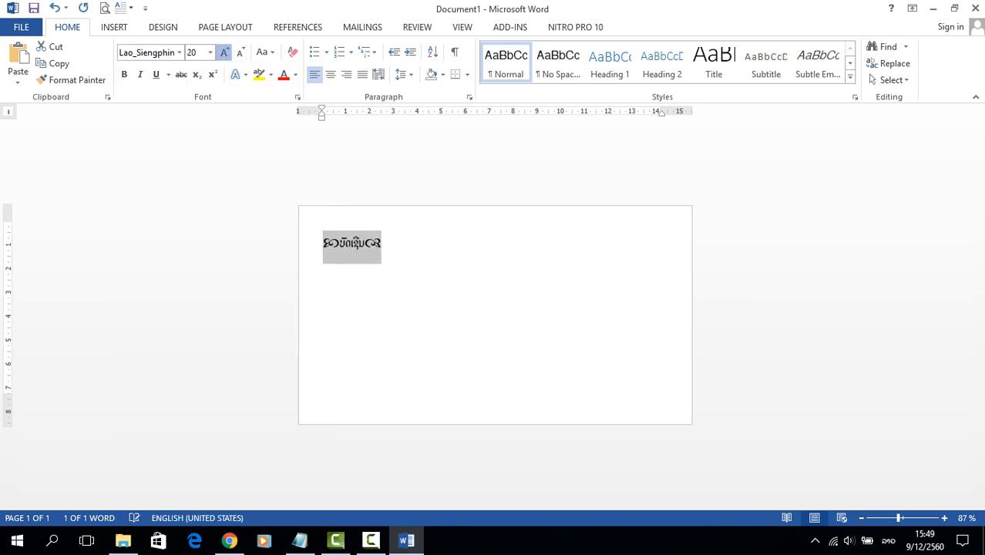
pyautogui.click(225, 53)
pyautogui.click(124, 74)
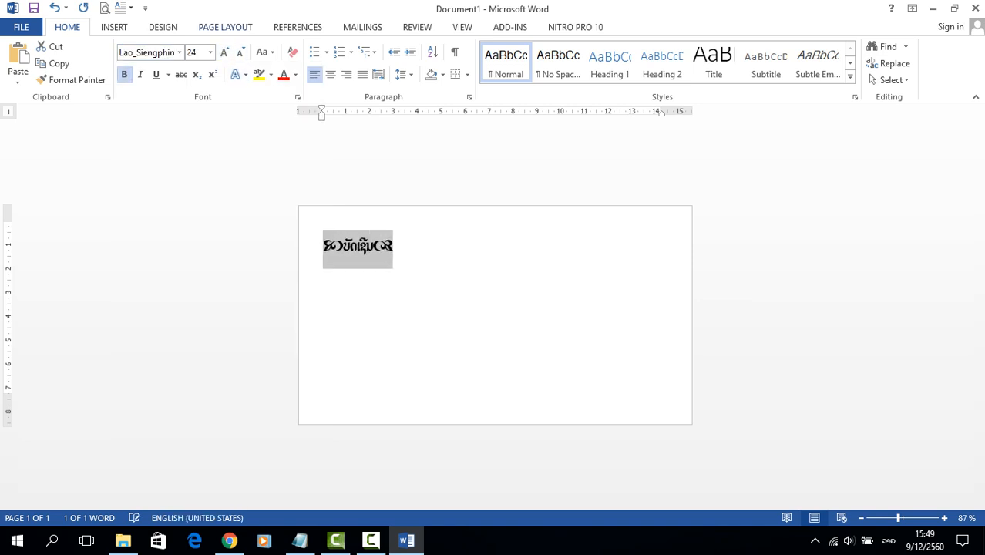
pyautogui.click(224, 52)
pyautogui.click(225, 52)
pyautogui.click(224, 53)
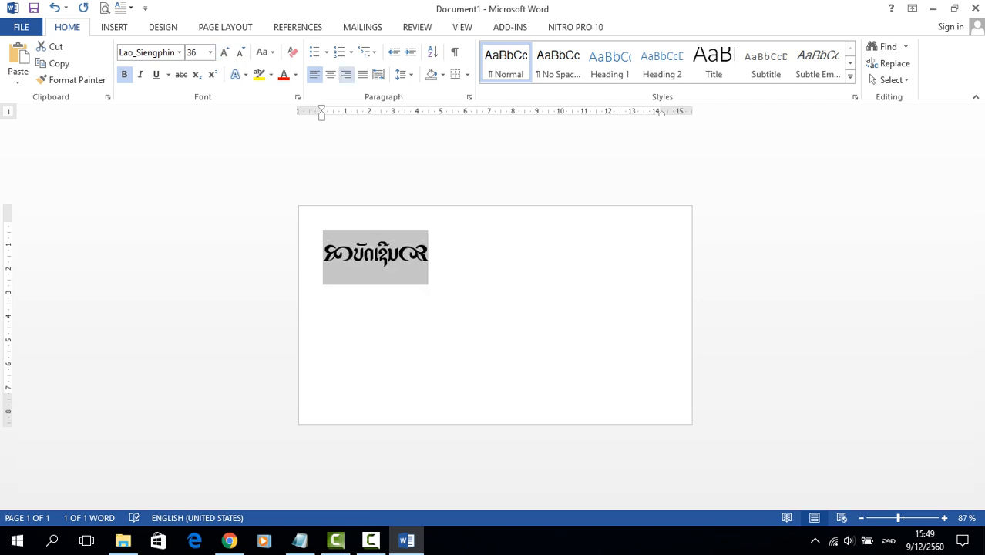
# Step: Center the title line and reduce the page's top margin slightly
pyautogui.click(330, 74)
pyautogui.click(545, 253)
pyautogui.click(440, 253)
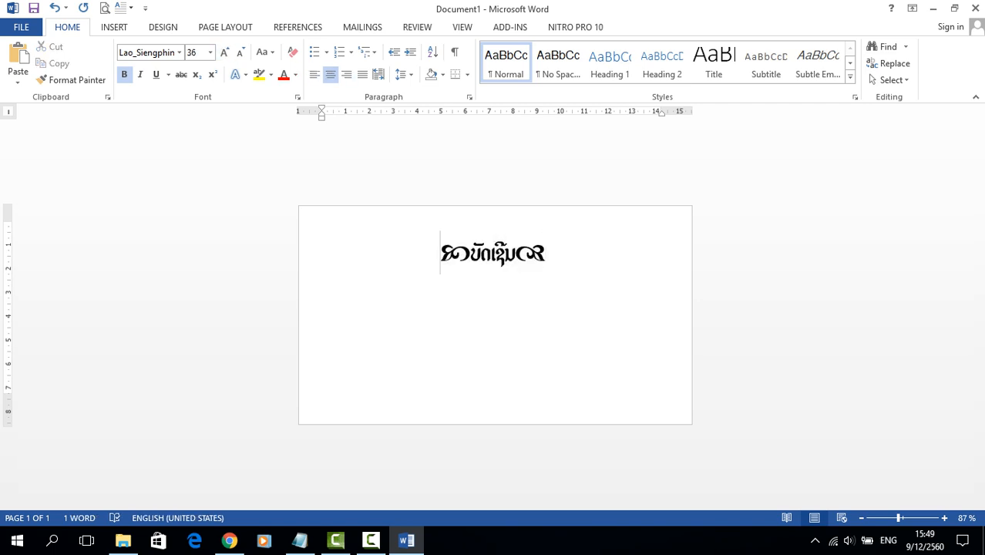
pyautogui.moveTo(7, 221); pyautogui.dragTo(8, 218)
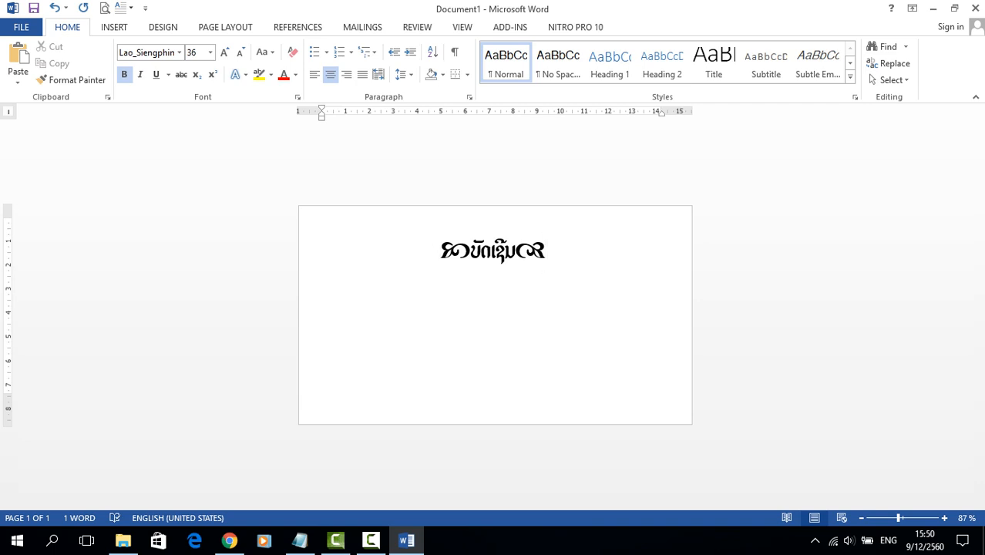
pyautogui.press('Return')
pyautogui.hotkey('ctrl', 'l')
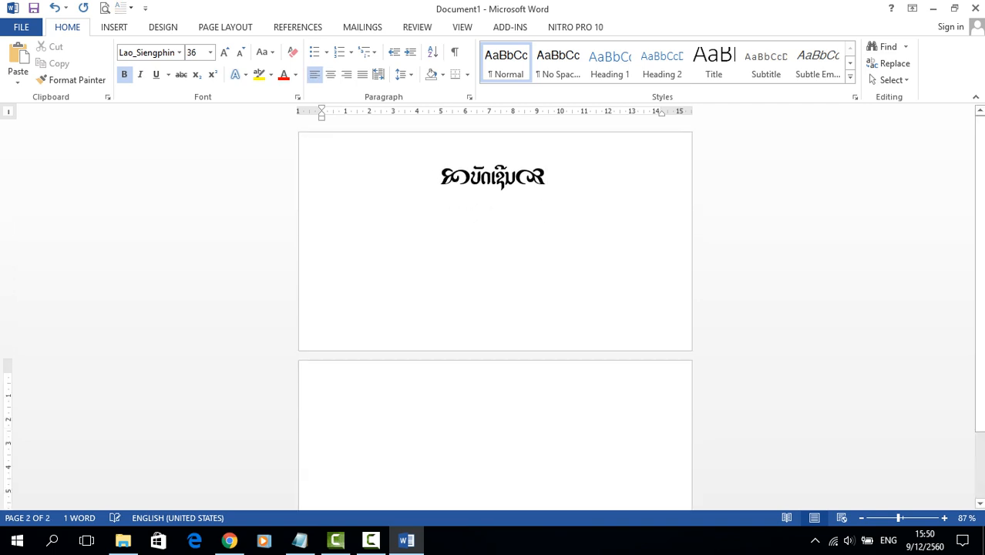
pyautogui.press('Left')
pyautogui.press('Left')
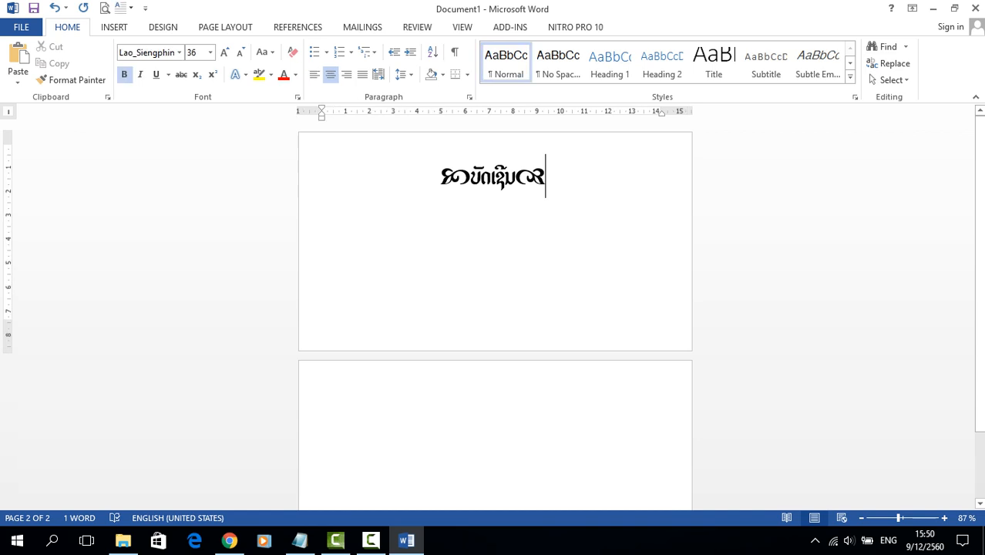
pyautogui.press('Right')
pyautogui.press('Right')
pyautogui.press('BackSpace')
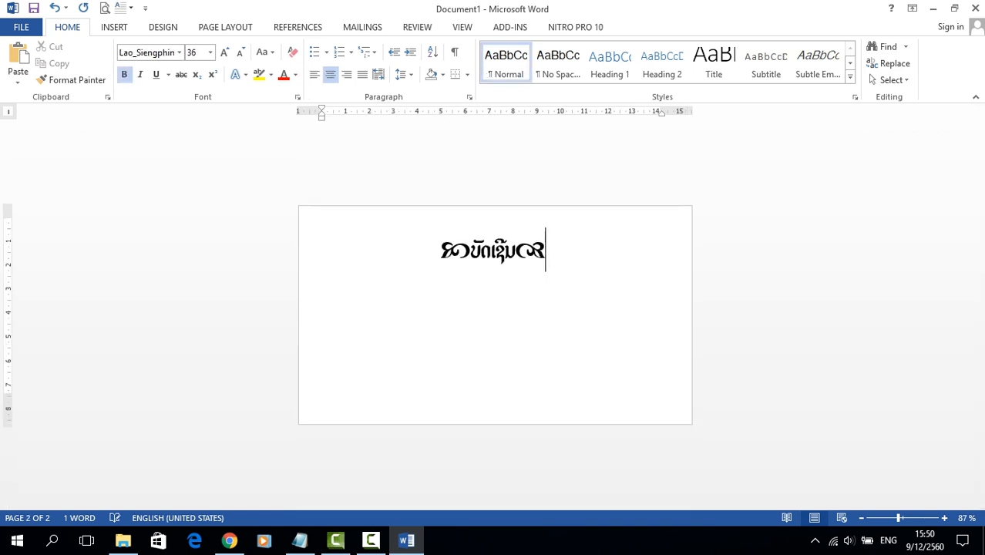
# Step: Insert a plain black WordArt in the lower text frame of the card and set its font to Lao_Siengphin
pyautogui.press('Right')
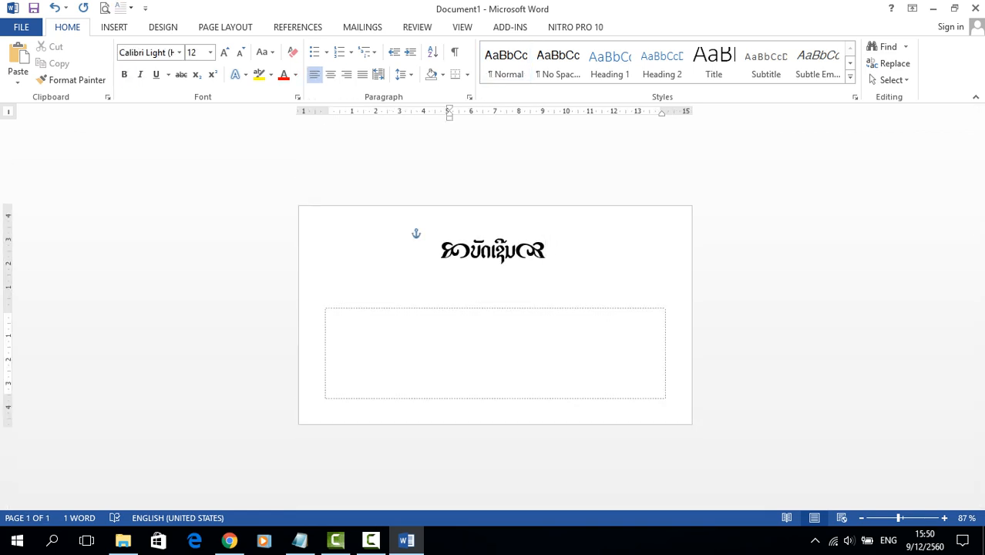
pyautogui.click(114, 27)
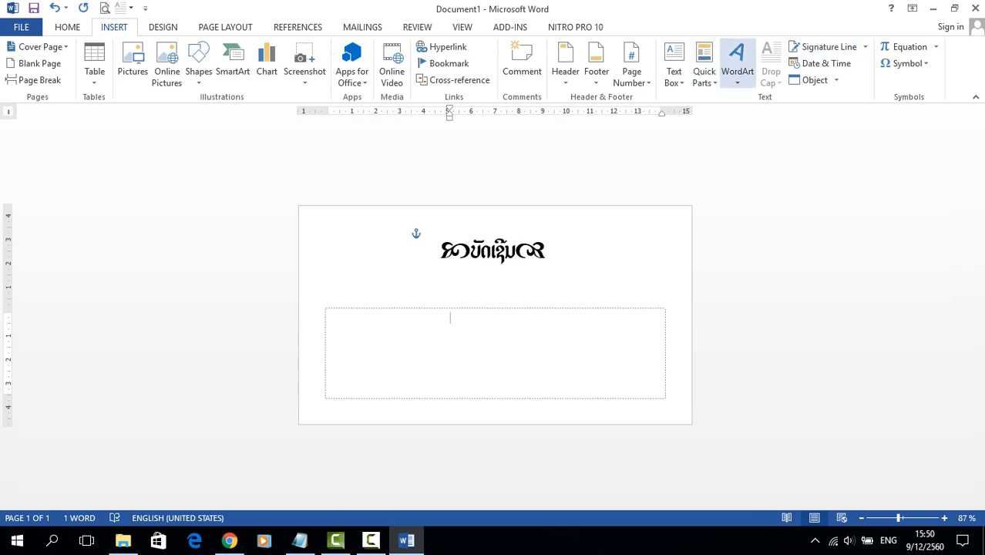
pyautogui.click(737, 61)
pyautogui.click(741, 110)
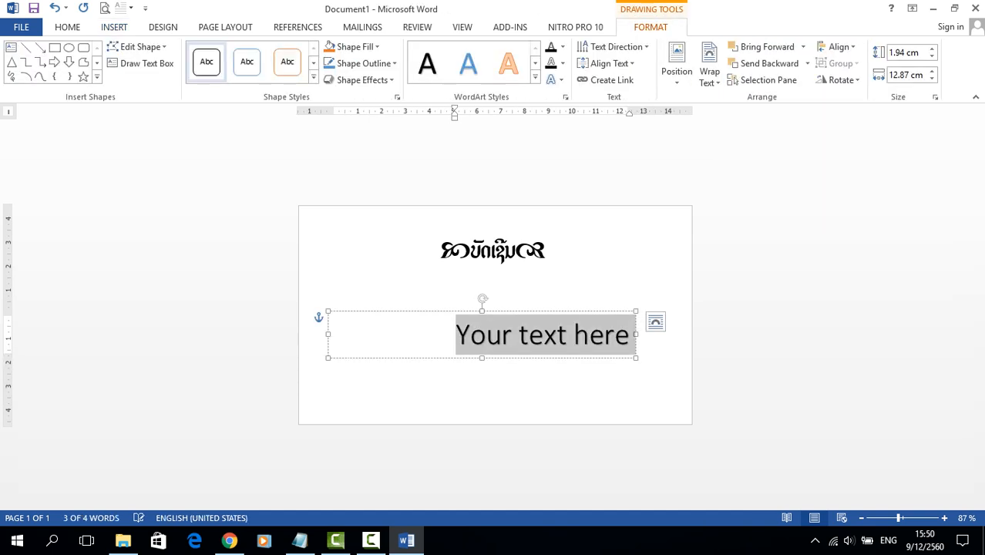
pyautogui.click(67, 27)
pyautogui.click(179, 52)
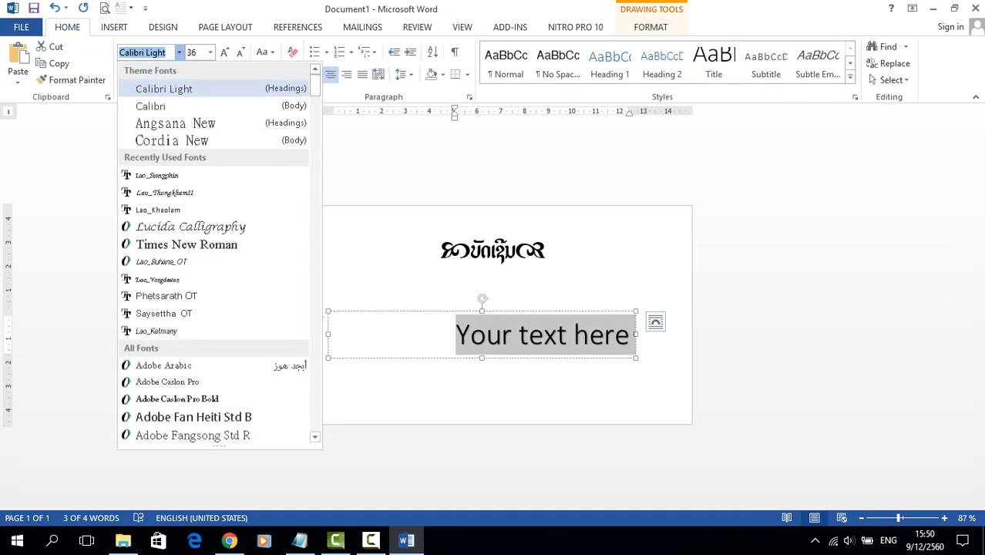
pyautogui.click(157, 175)
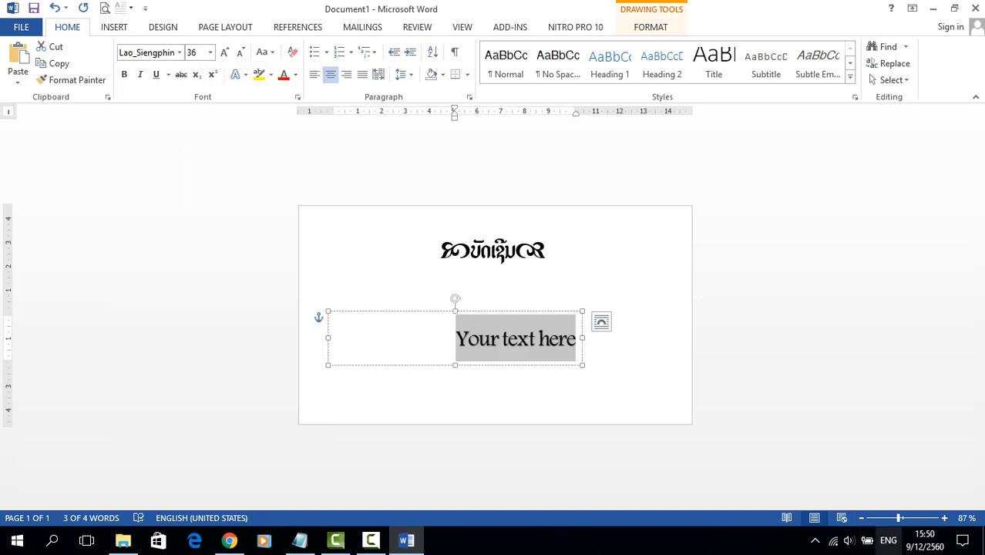
# Step: Replace the WordArt's placeholder text with the Lao text ງານອອກກຳແອນ້ອຍ
pyautogui.write('ງ')
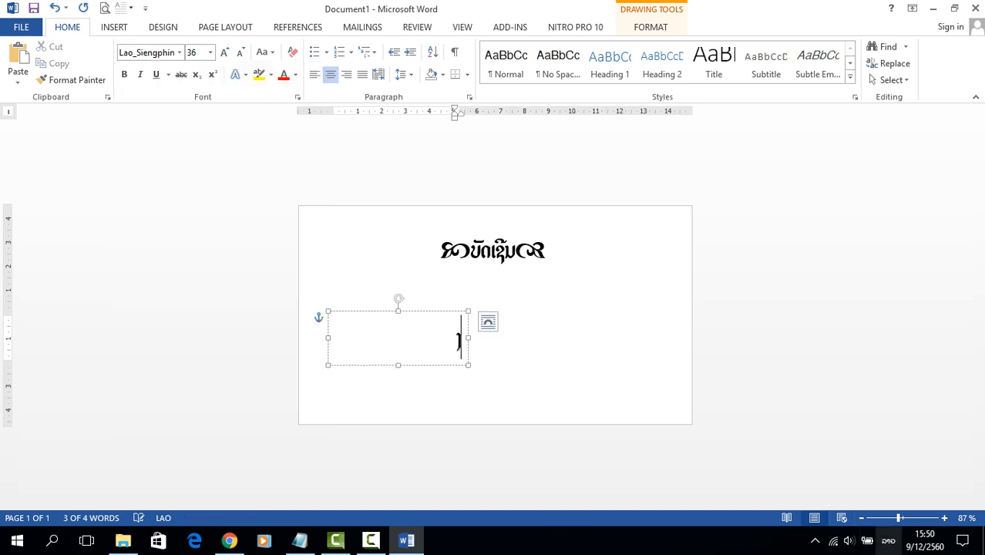
pyautogui.write('າມແກ')
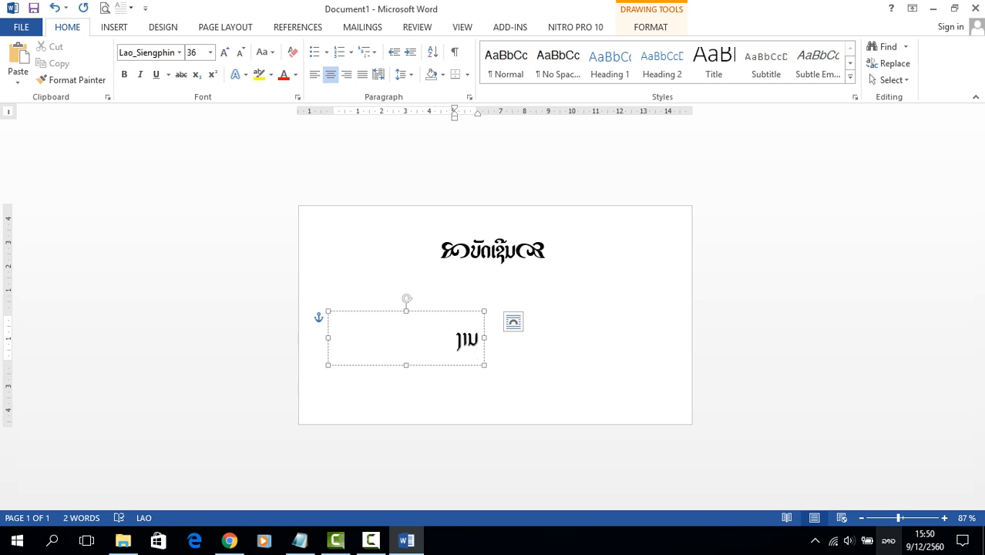
pyautogui.write('ກໍ')
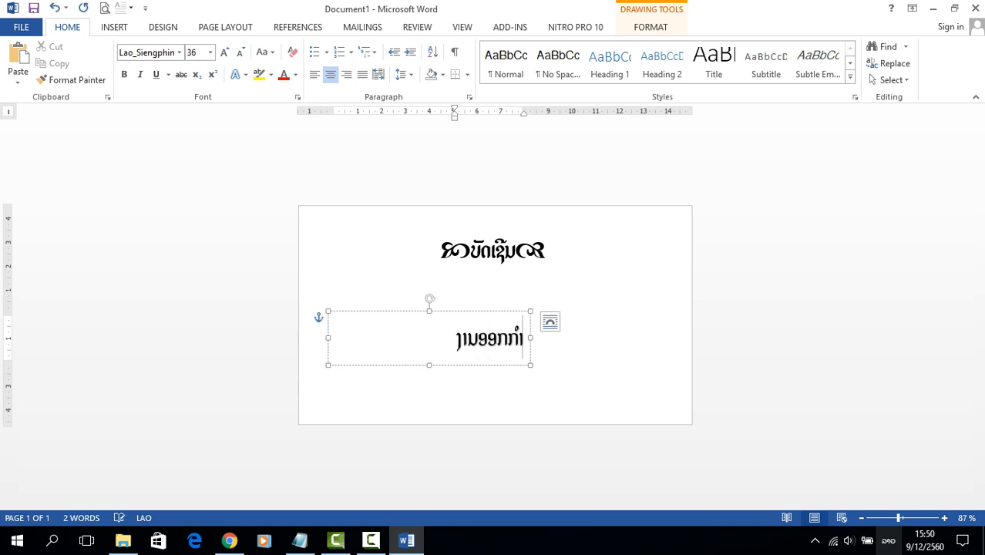
pyautogui.write('ແຂນ້')
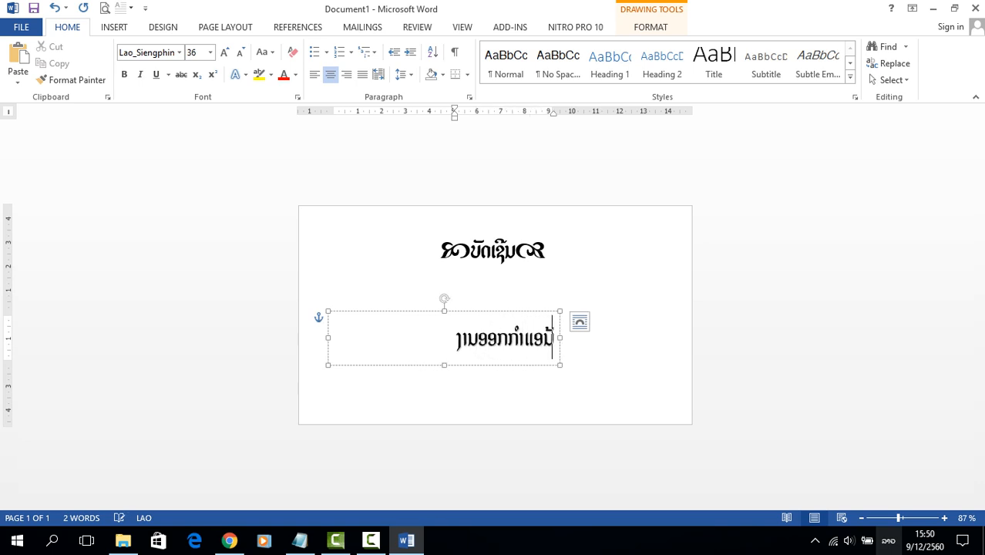
pyautogui.write('ອຍ')
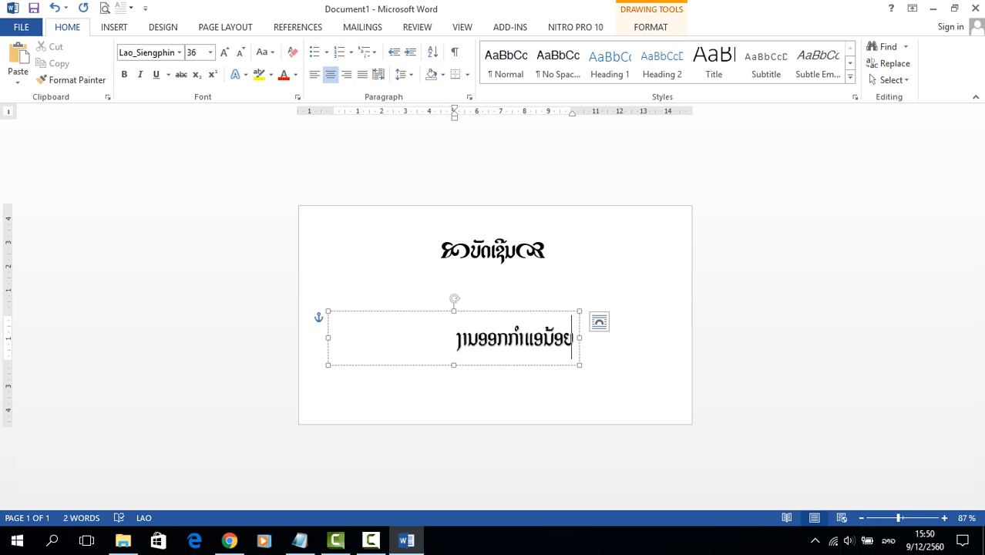
# Step: Reduce the whole WordArt text to 26 pt
pyautogui.hotkey('shift', 'Home')
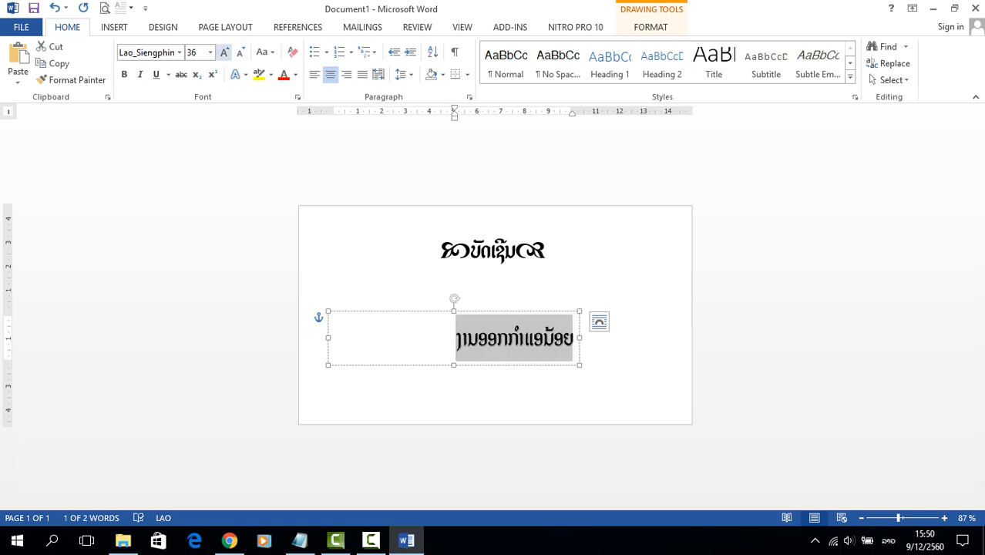
pyautogui.click(241, 52)
pyautogui.click(240, 51)
pyautogui.click(448, 317)
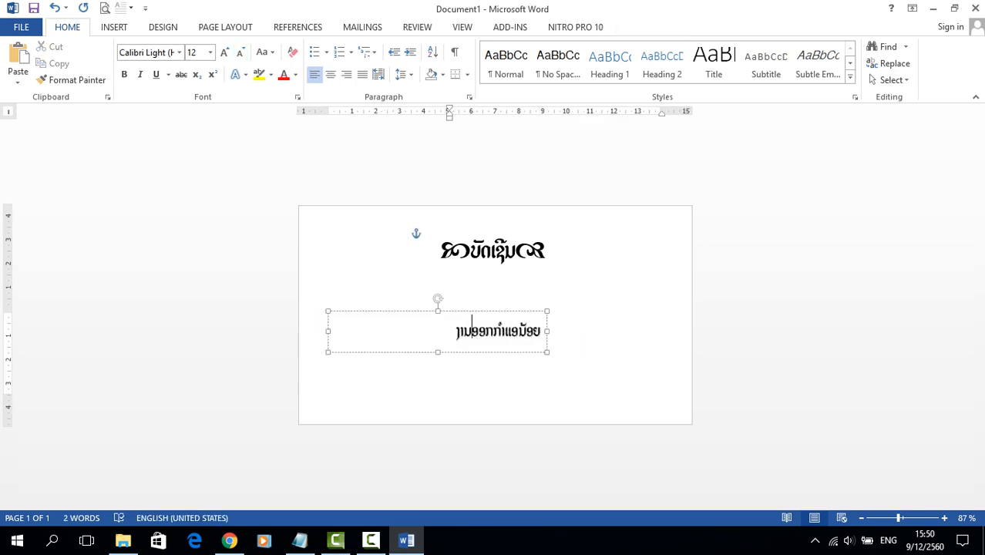
# Step: Apply the upward arch Follow Path transform to the WordArt text
pyautogui.doubleClick(475, 330)
pyautogui.click(651, 27)
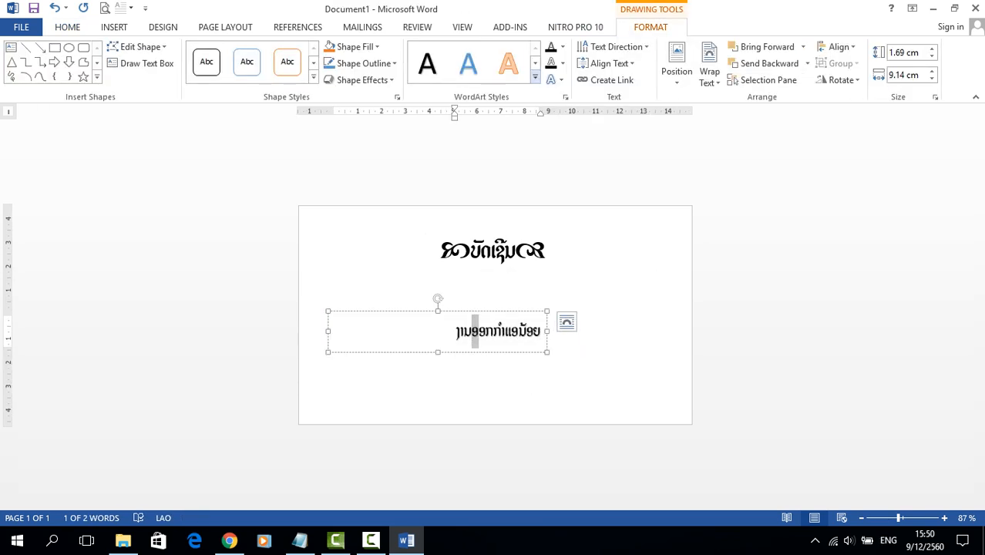
pyautogui.click(553, 79)
pyautogui.moveTo(601, 264)
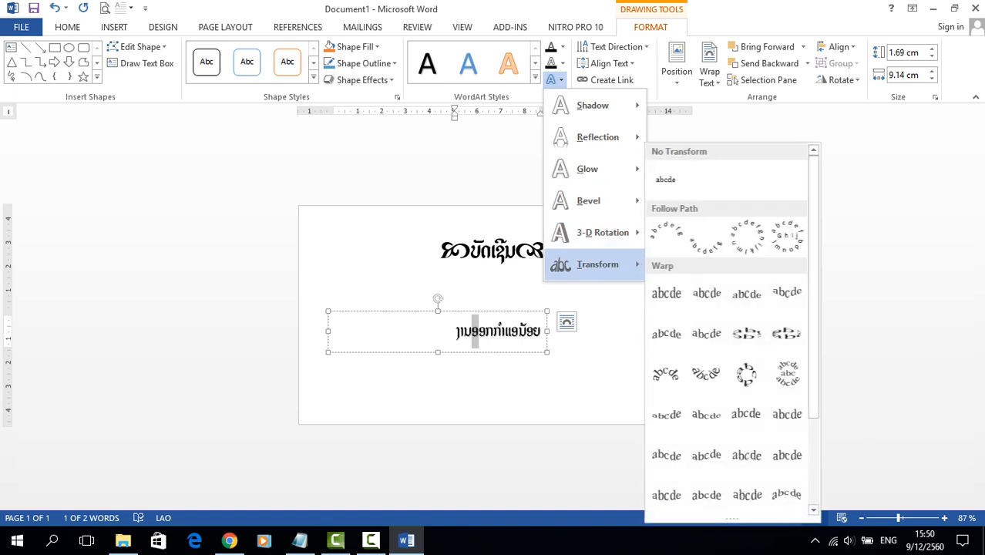
pyautogui.click(667, 235)
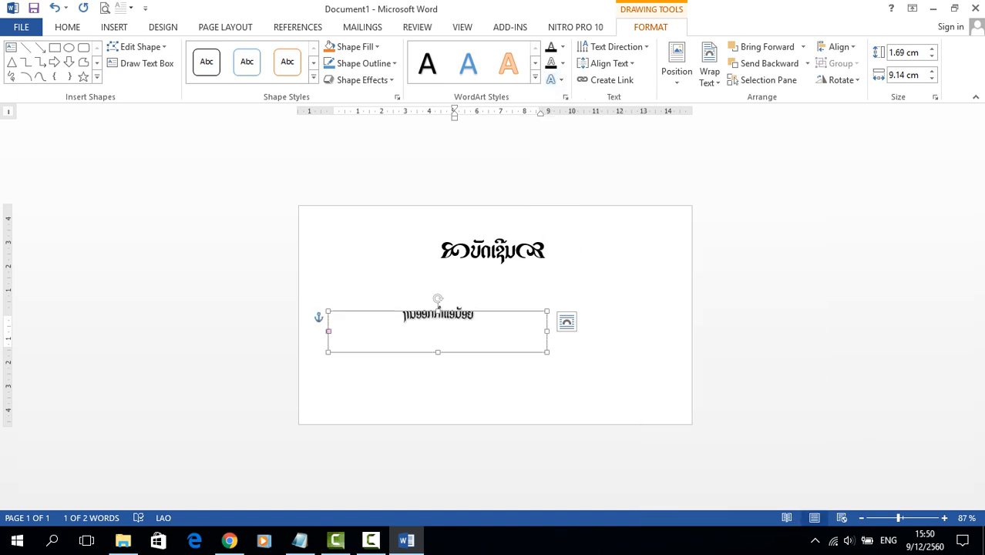
pyautogui.click(467, 372)
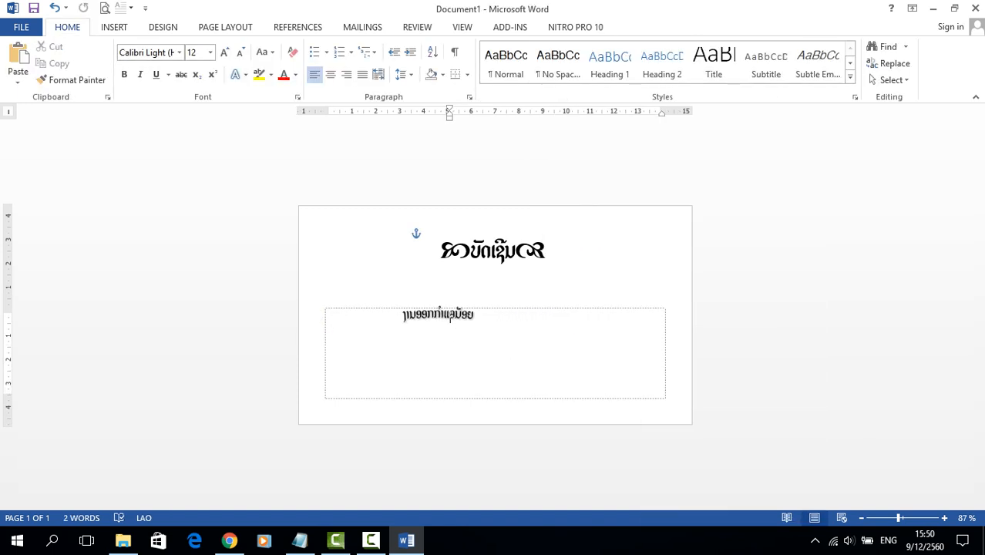
# Step: Try resizing the arched WordArt box to about 3.14 cm wide and 2.87 cm high, and undo the resizing
pyautogui.hotkey('ctrl', 'z')
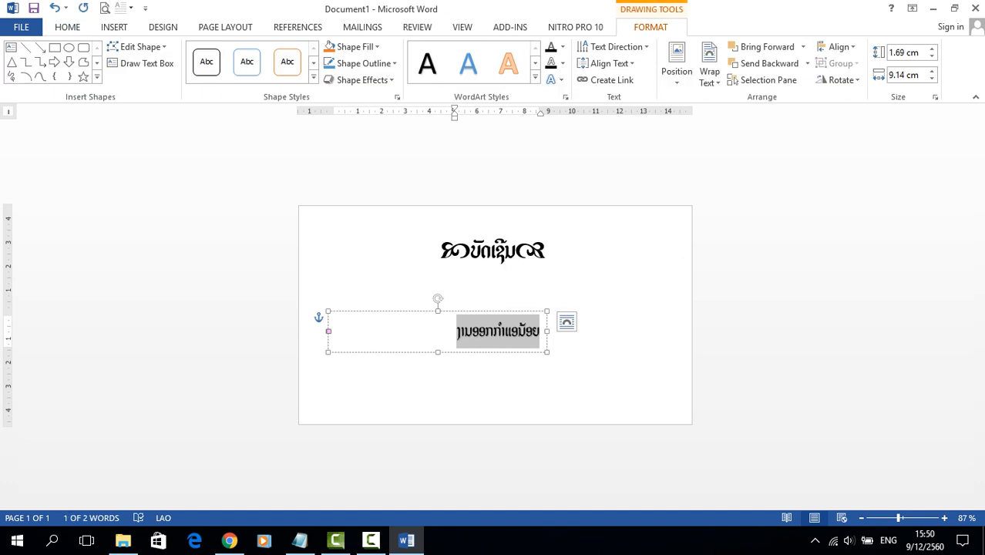
pyautogui.hotkey('ctrl', 'y')
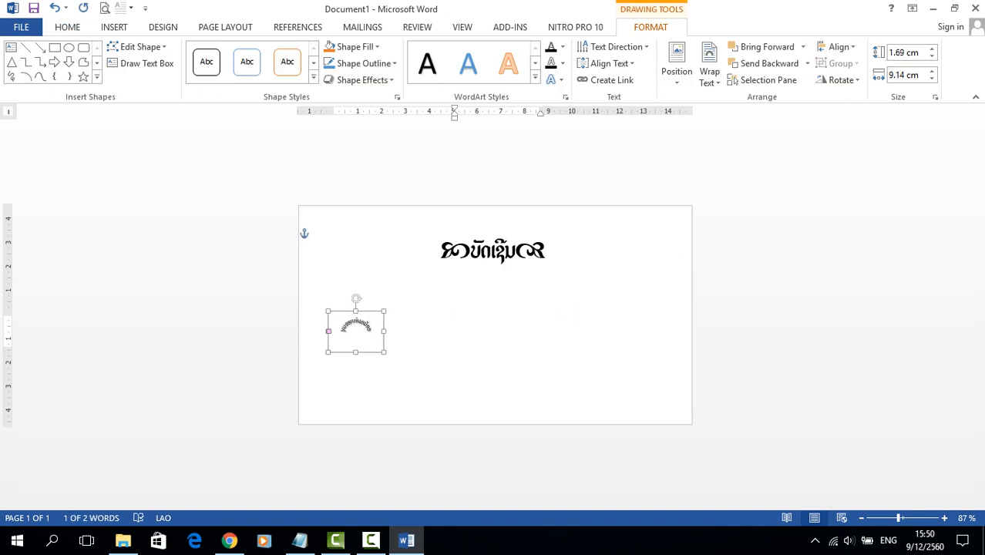
pyautogui.moveTo(383, 331); pyautogui.dragTo(366, 380)
pyautogui.doubleClick(357, 335)
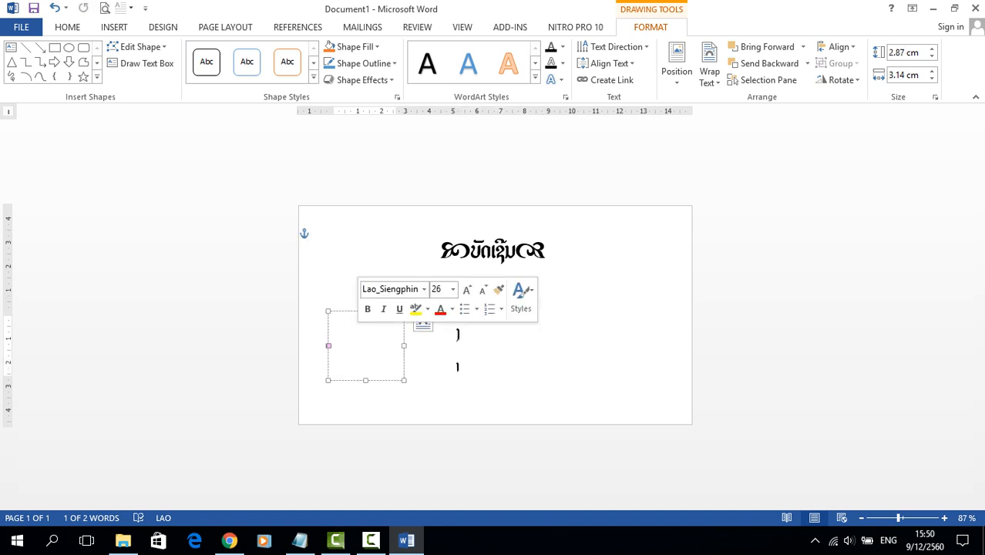
pyautogui.hotkey('ctrl', 'z')
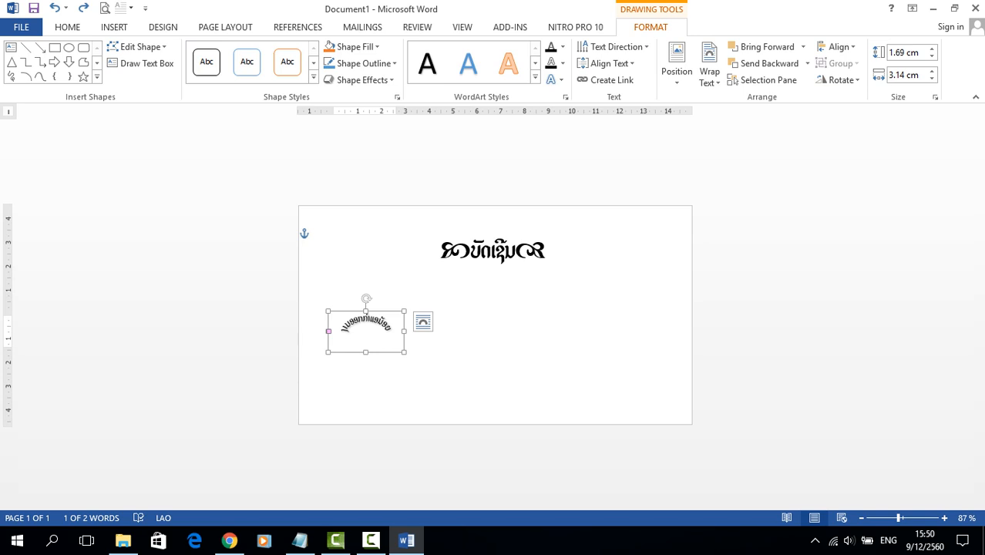
pyautogui.doubleClick(366, 324)
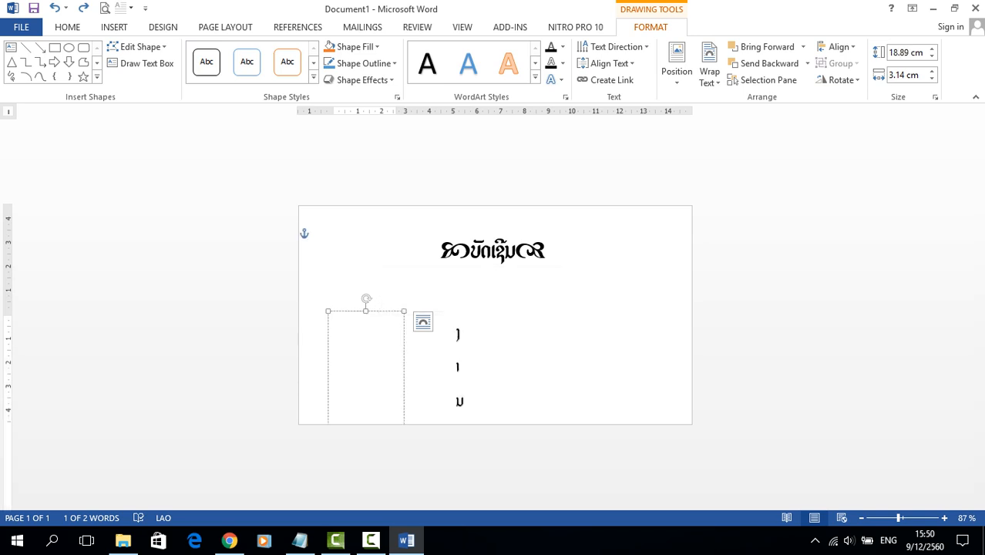
pyautogui.hotkey('ctrl', 'z')
# Step: Resize the WordArt box to about 4.54 cm wide and 3.3 cm high so the text bends into an arch
pyautogui.doubleClick(493, 329)
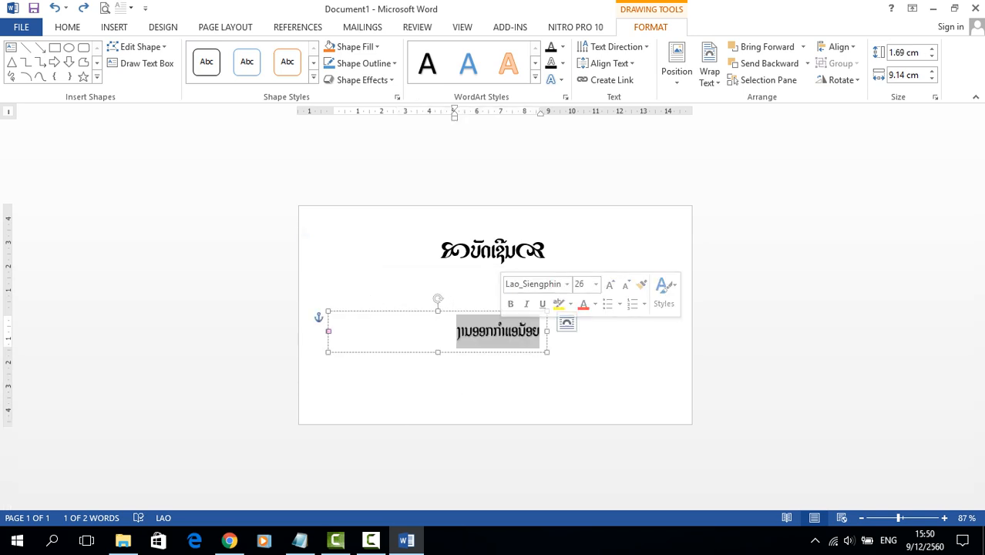
pyautogui.click(524, 373)
pyautogui.doubleClick(461, 342)
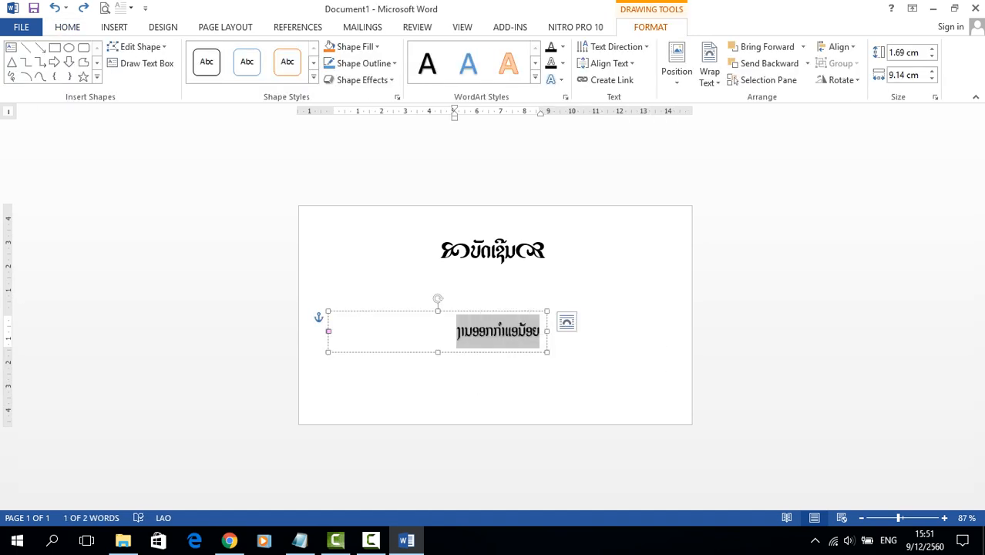
pyautogui.moveTo(547, 332); pyautogui.dragTo(437, 331)
pyautogui.moveTo(383, 353); pyautogui.dragTo(382, 390)
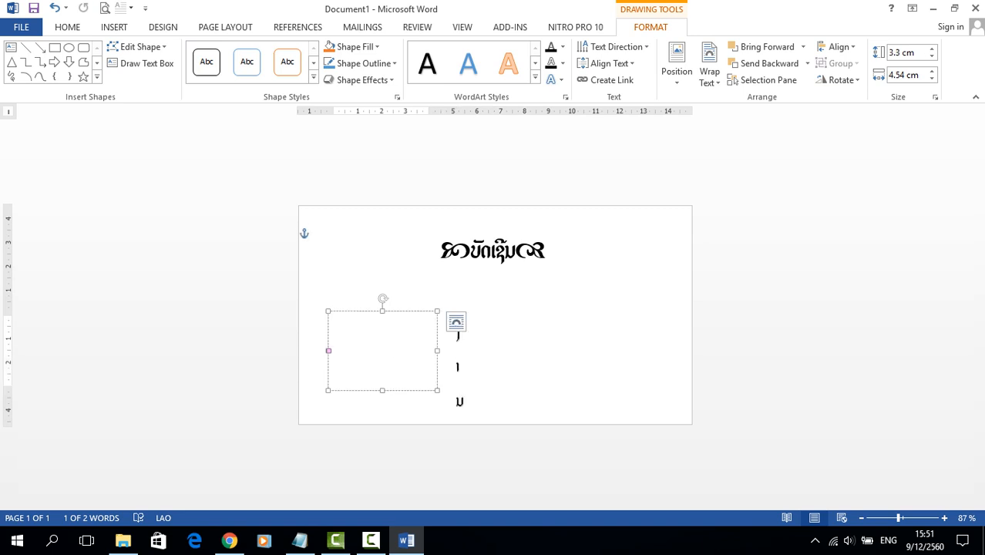
pyautogui.click(448, 317)
pyautogui.click(383, 331)
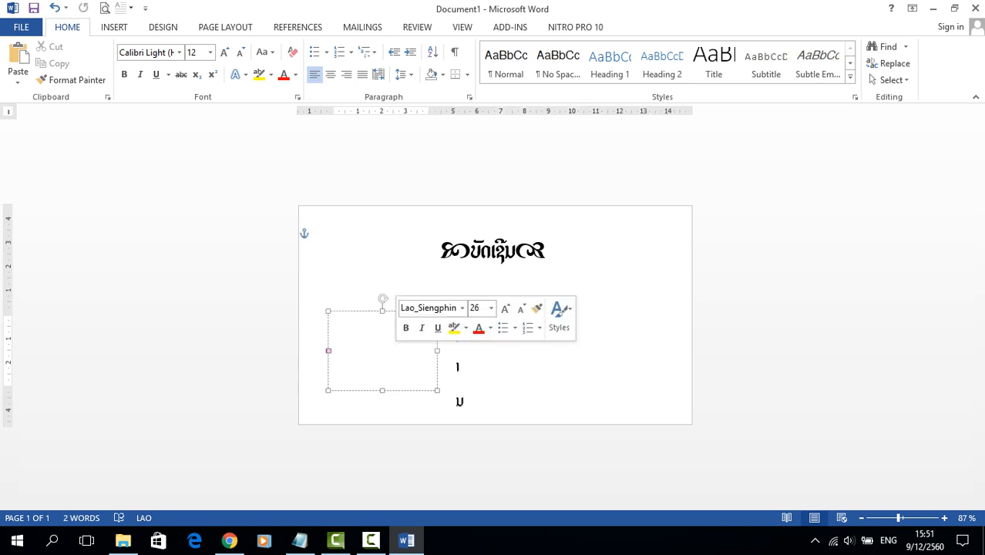
pyautogui.click(449, 317)
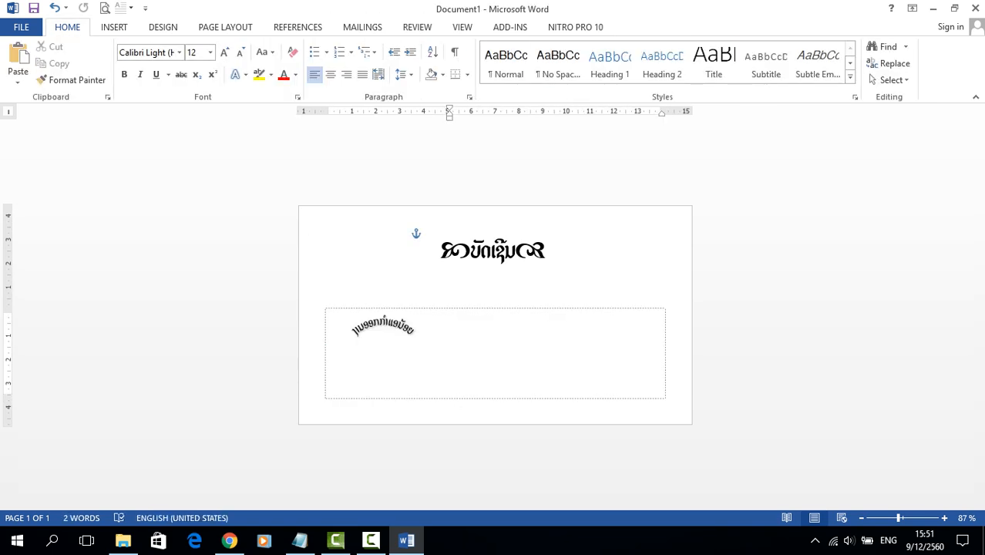
# Step: Move the arched WordArt to the lower-right corner of the card and make its text bold
pyautogui.click(379, 323)
pyautogui.moveTo(371, 311); pyautogui.dragTo(616, 341)
pyautogui.click(627, 357)
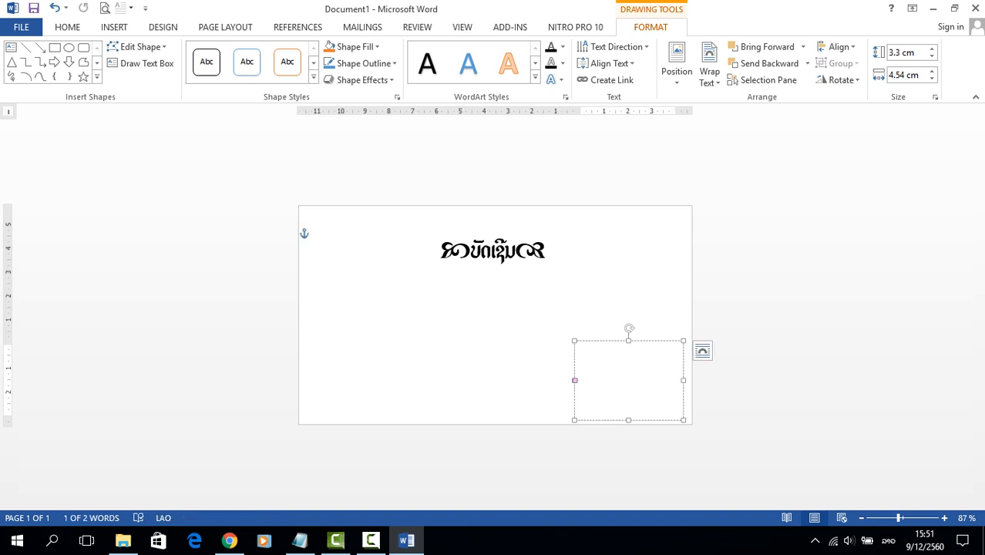
pyautogui.click(67, 27)
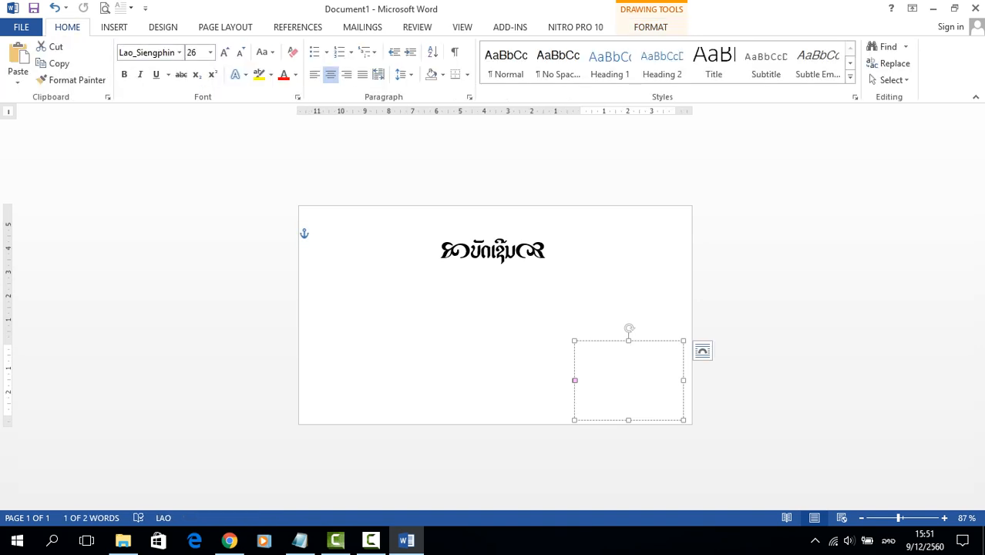
pyautogui.hotkey('ctrl', 'b')
pyautogui.click(546, 251)
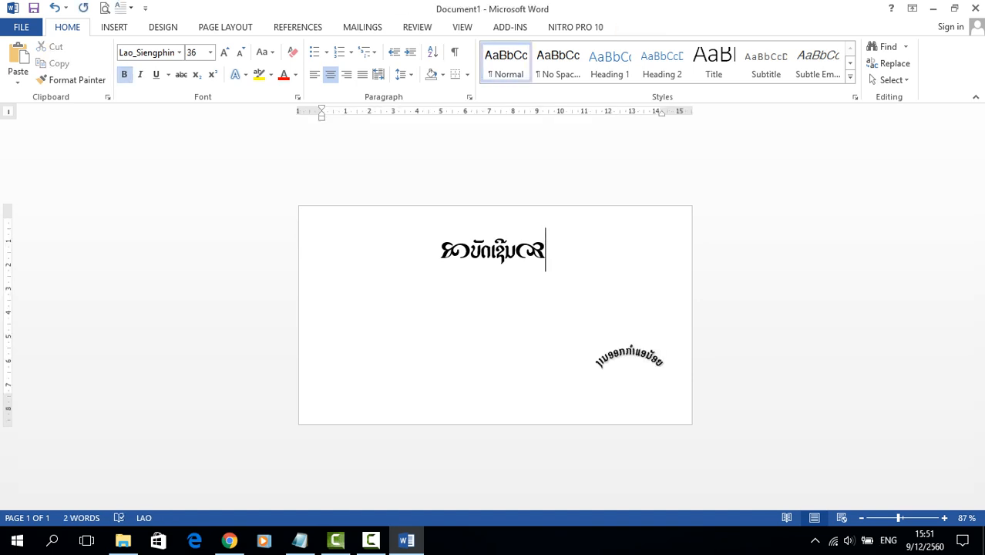
# Step: Narrow the arched WordArt box from its right side and enlarge its text to 36 pt
pyautogui.doubleClick(649, 359)
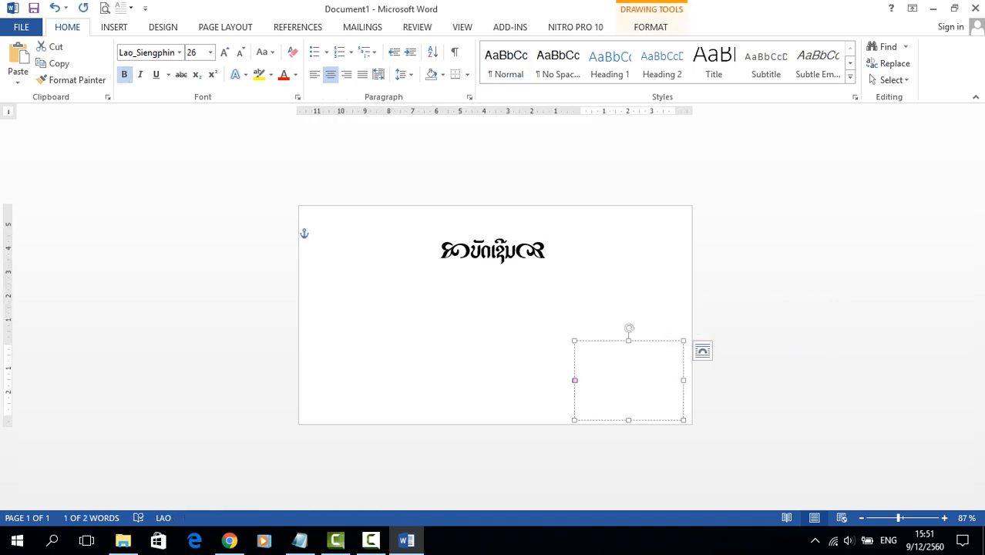
pyautogui.moveTo(683, 380); pyautogui.dragTo(651, 380)
pyautogui.click(613, 364)
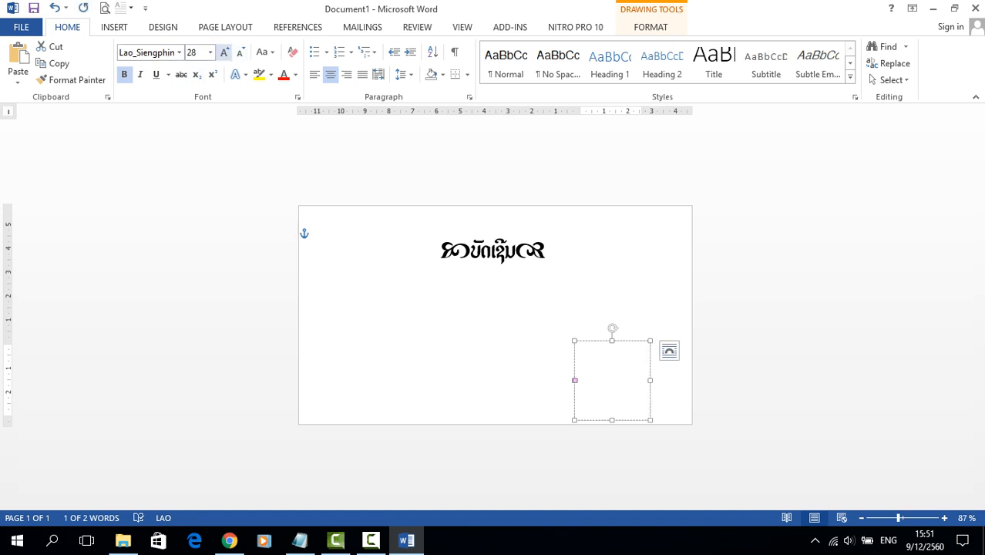
pyautogui.click(224, 52)
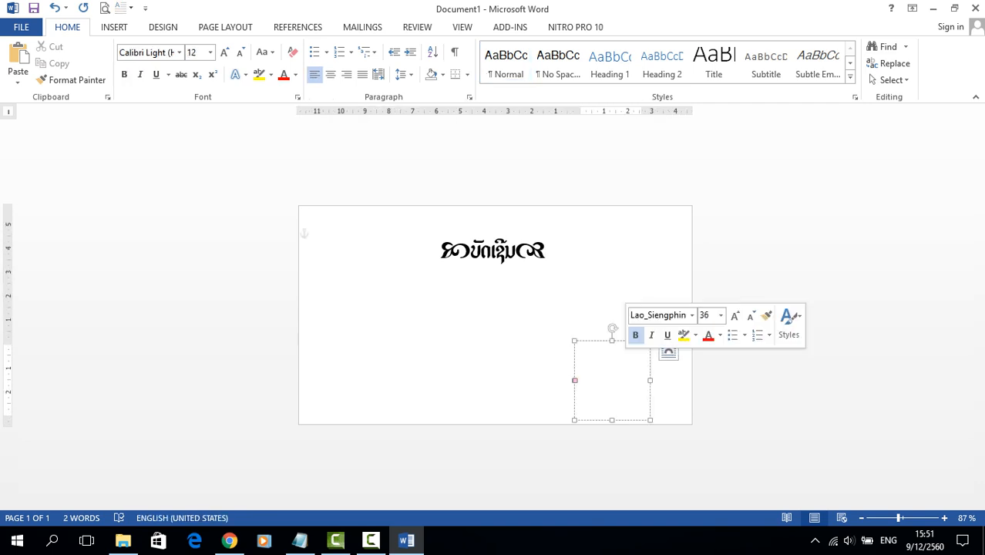
# Step: Widen the arched WordArt box and place it slightly higher near the card's right edge
pyautogui.moveTo(650, 380); pyautogui.dragTo(684, 335)
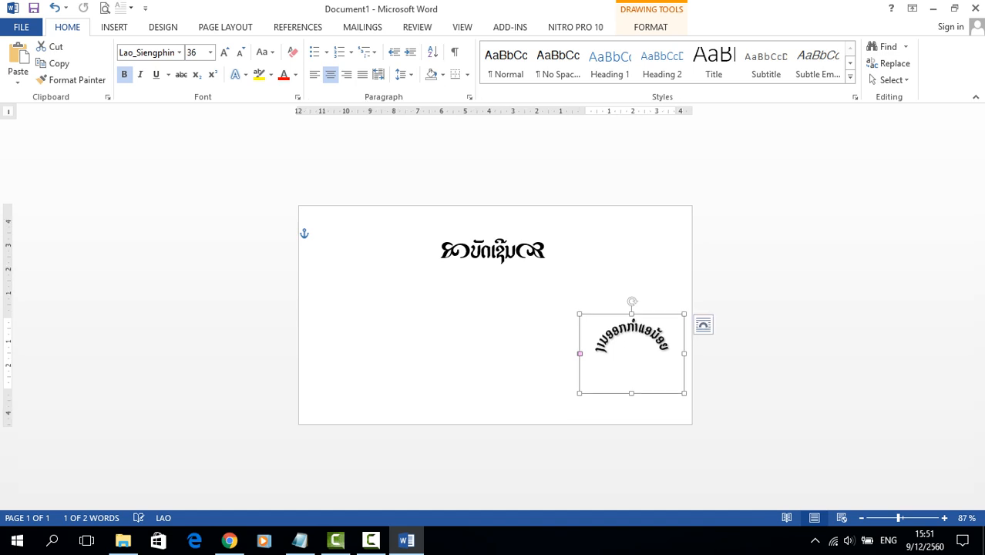
pyautogui.click(546, 250)
# Step: Insert a second WordArt in the black outlined style and move it below the heading, in the left half of the card
pyautogui.click(114, 27)
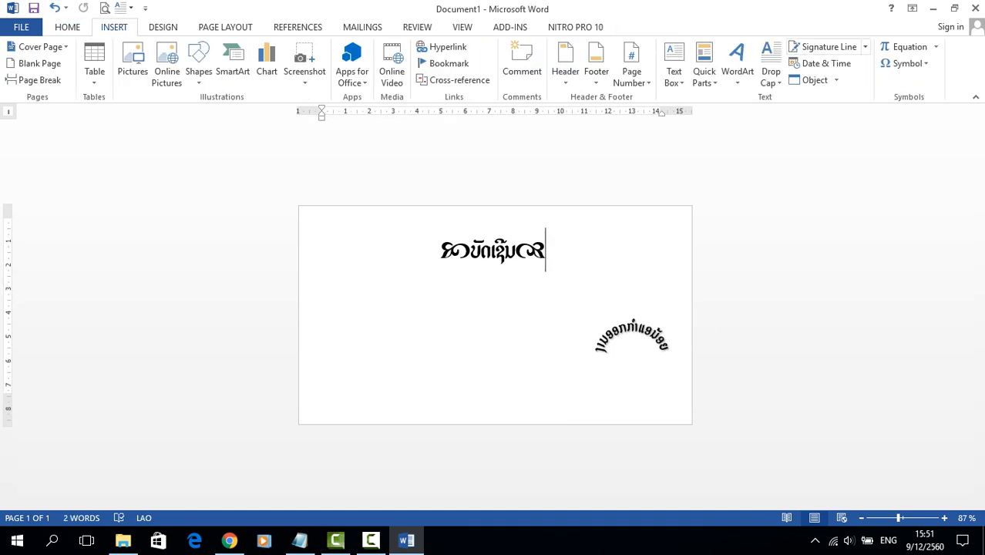
pyautogui.click(737, 65)
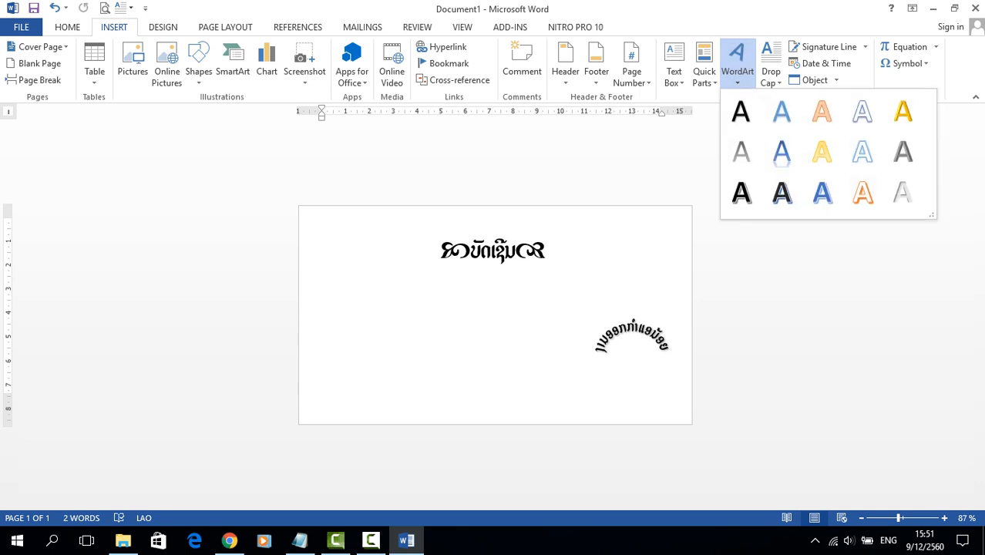
pyautogui.click(741, 193)
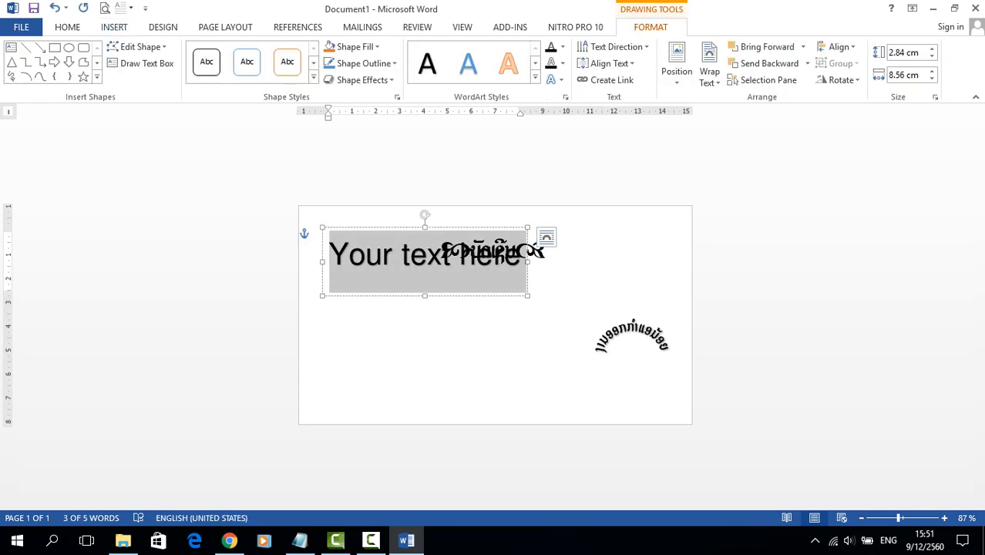
pyautogui.moveTo(463, 228); pyautogui.dragTo(462, 306)
# Step: Select the new WordArt's placeholder text and switch the keyboard language to Lao
pyautogui.click(426, 333)
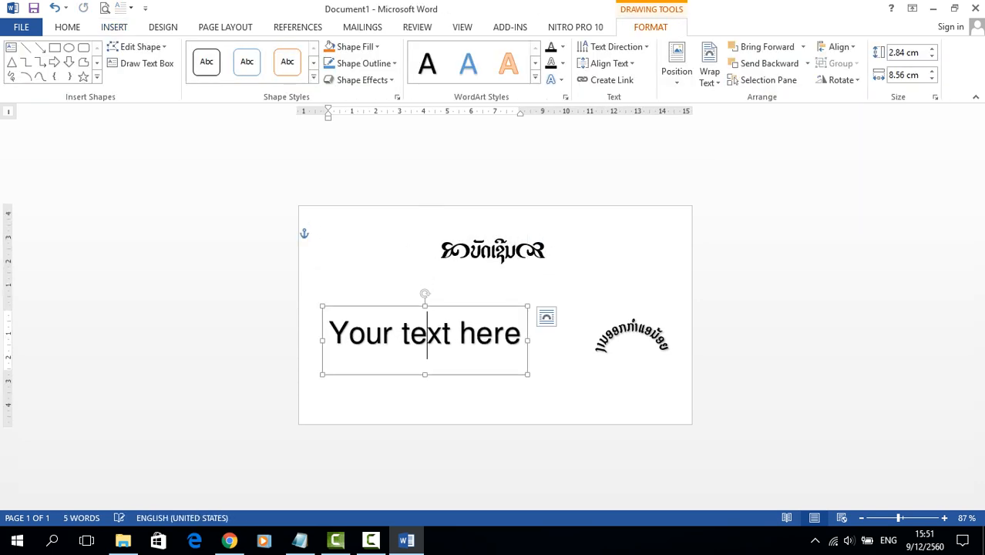
pyautogui.hotkey('ctrl', 'a')
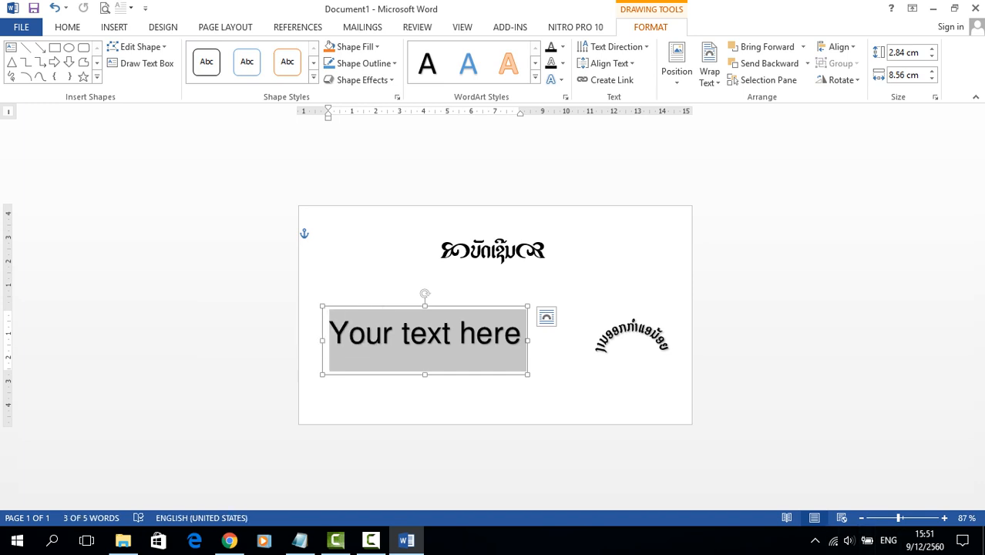
pyautogui.click(889, 541)
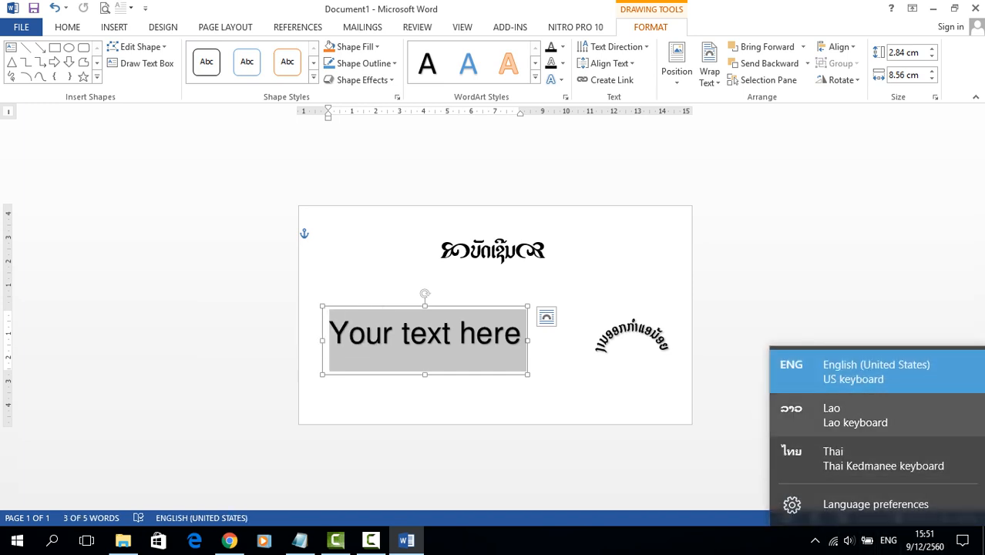
pyautogui.click(856, 416)
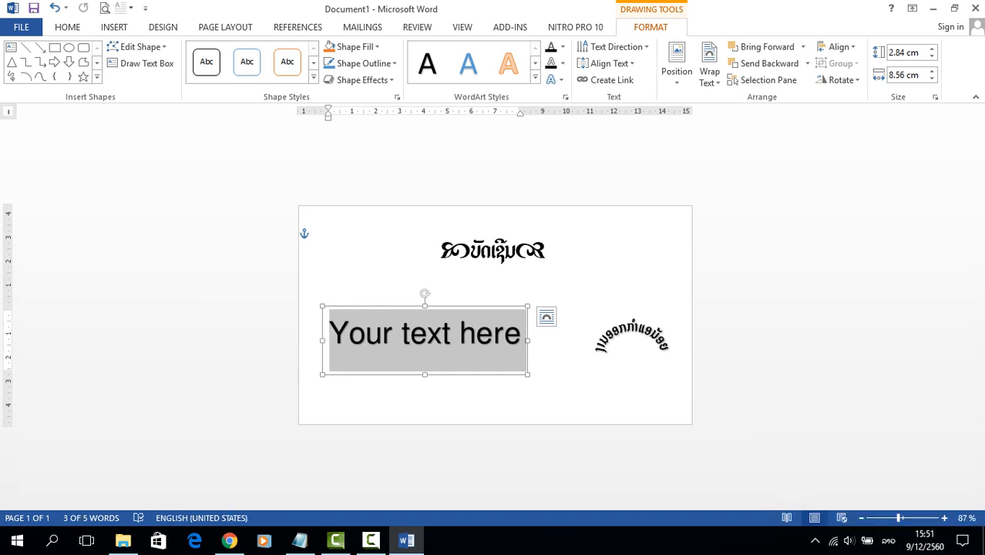
pyautogui.click(888, 540)
pyautogui.click(856, 417)
pyautogui.write('ວັນທ')
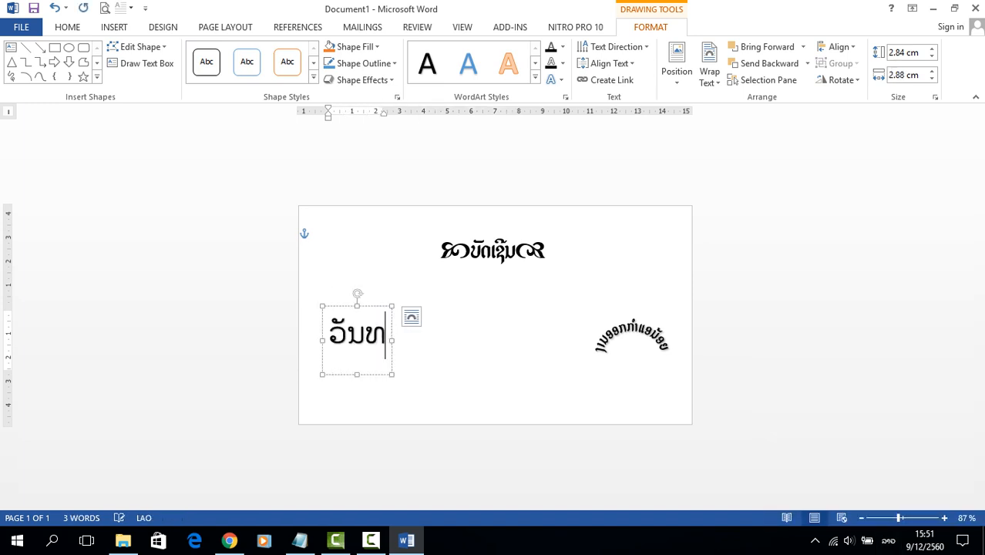
pyautogui.write('ີ')
pyautogui.press('BackSpace')
pyautogui.press('BackSpace')
pyautogui.press('BackSpace')
pyautogui.press('BackSpace')
pyautogui.press('BackSpace')
pyautogui.press('BackSpace')
# Step: Enter "ທີ່ ບ້ານ ດອນແກ້ວ" as the text of the new WordArt
pyautogui.write('ທ')
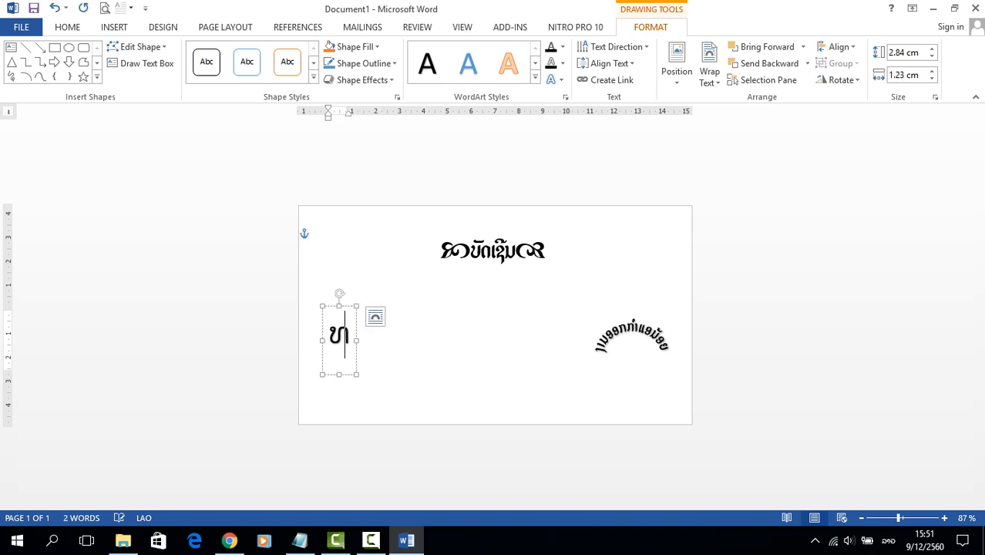
pyautogui.write('ີ່ ບ້')
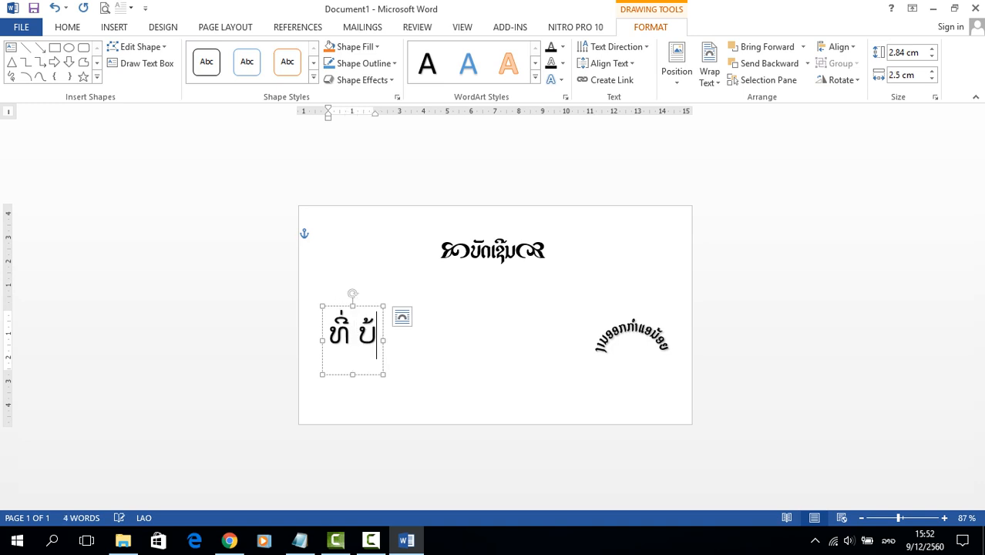
pyautogui.write('ານ ດ')
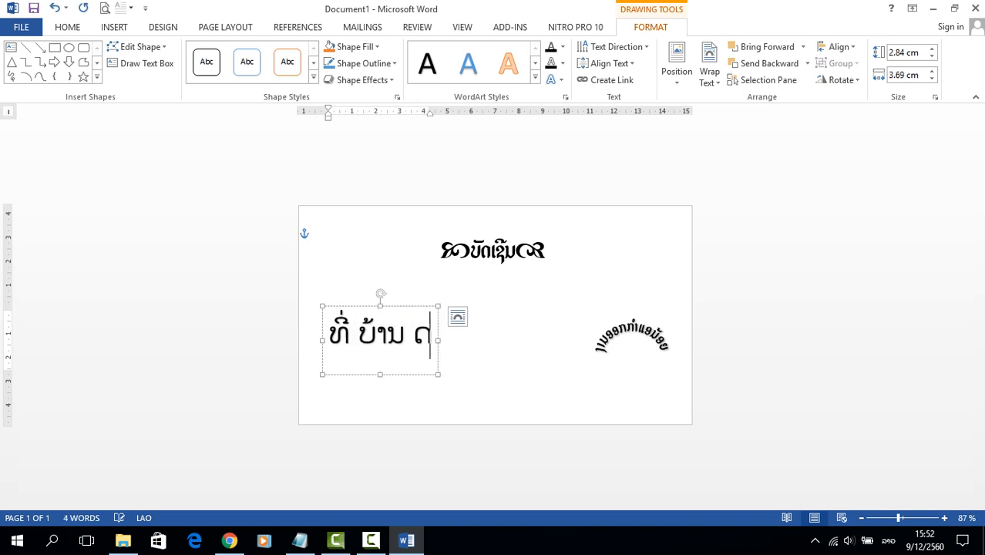
pyautogui.write('ອນແກ້')
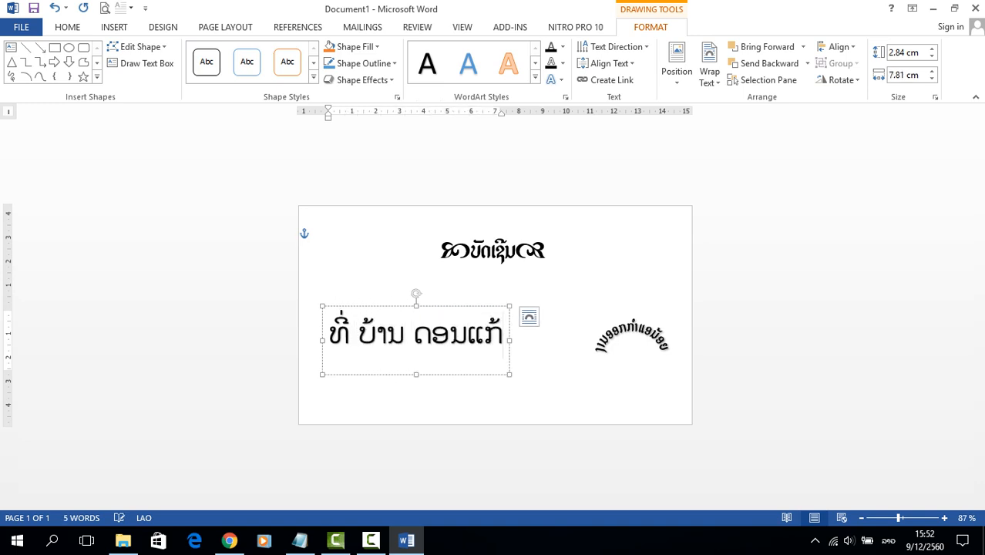
pyautogui.write('ວ')
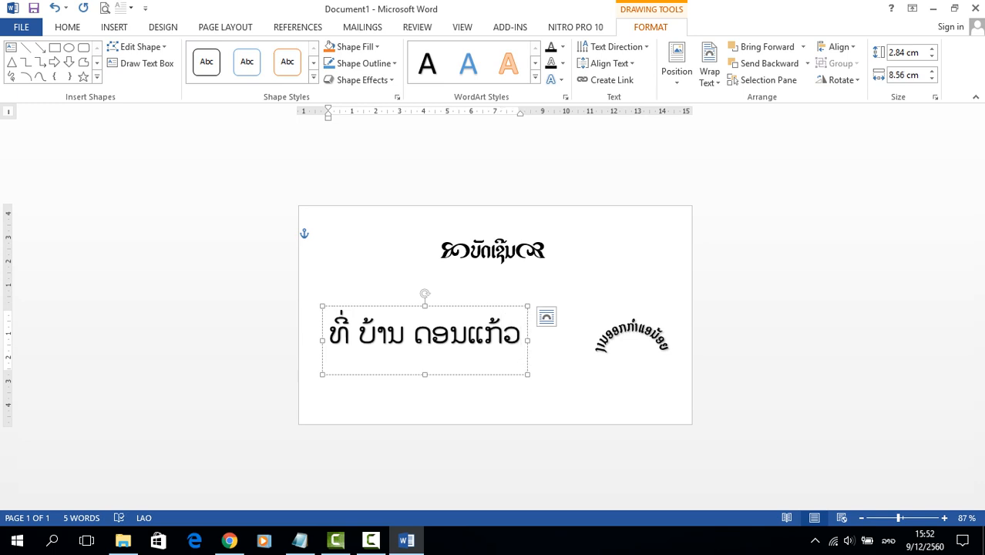
# Step: Make the venue WordArt box about 4.9 cm high, reduce its text to 24 pt, and fit its width to a single line
pyautogui.moveTo(528, 375); pyautogui.dragTo(445, 423)
pyautogui.hotkey('ctrl', 'a')
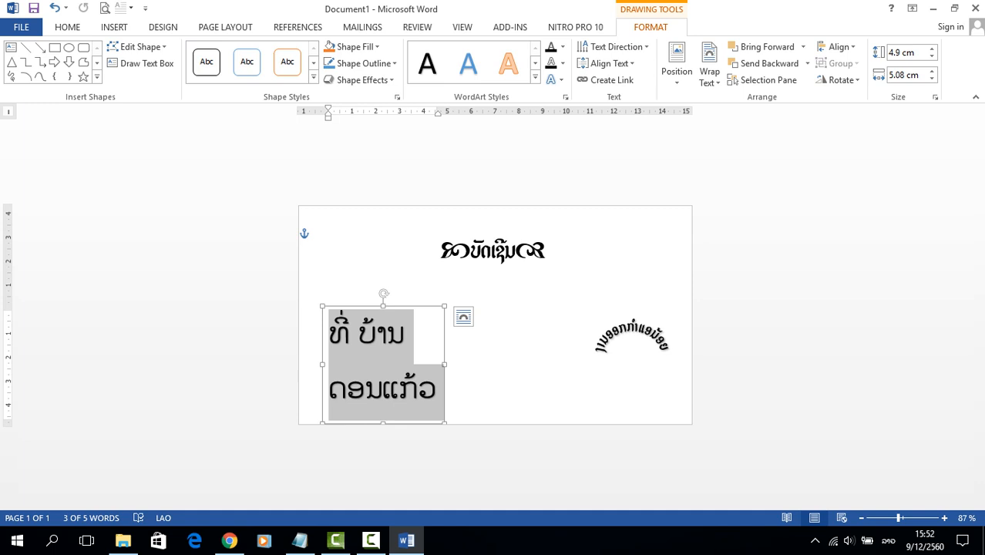
pyautogui.click(67, 27)
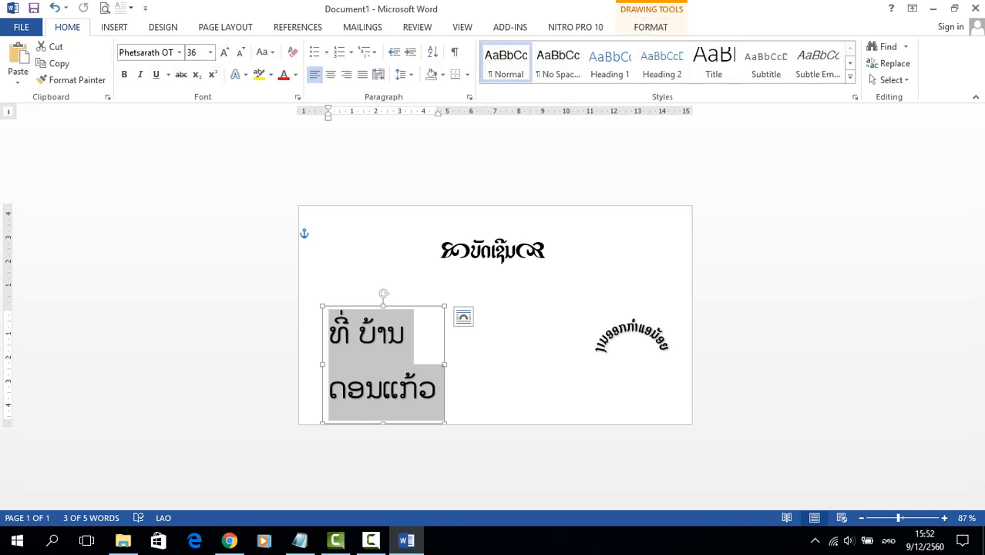
pyautogui.click(240, 53)
pyautogui.click(240, 52)
pyautogui.click(240, 52)
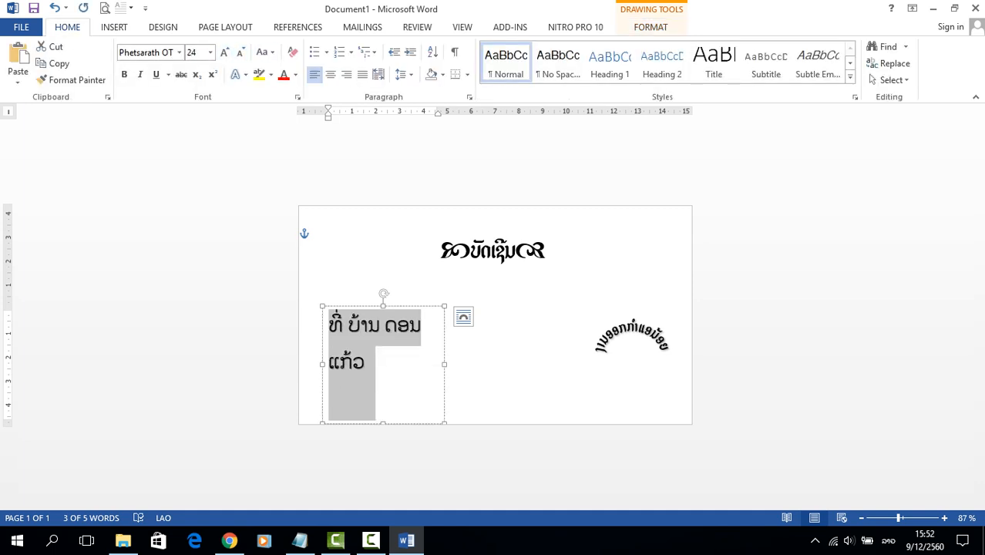
pyautogui.moveTo(444, 376); pyautogui.dragTo(507, 365)
# Step: Add a second line reading "ວັນທີ 12.12.2017" below the venue line in the WordArt box
pyautogui.click(469, 327)
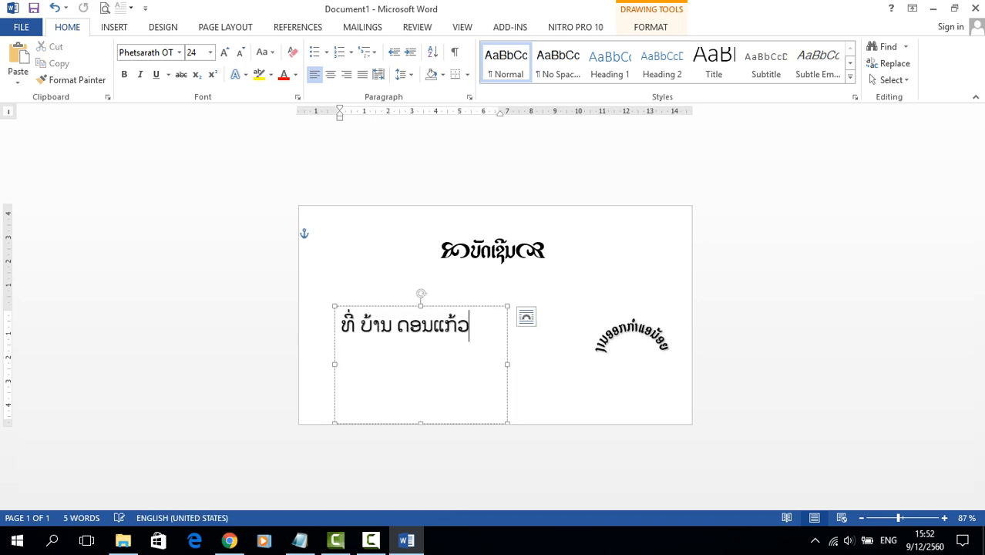
pyautogui.press('Return')
pyautogui.write('7')
pyautogui.press('BackSpace')
pyautogui.write('&')
pyautogui.press('BackSpace')
pyautogui.hotkey('alt', 'shift')
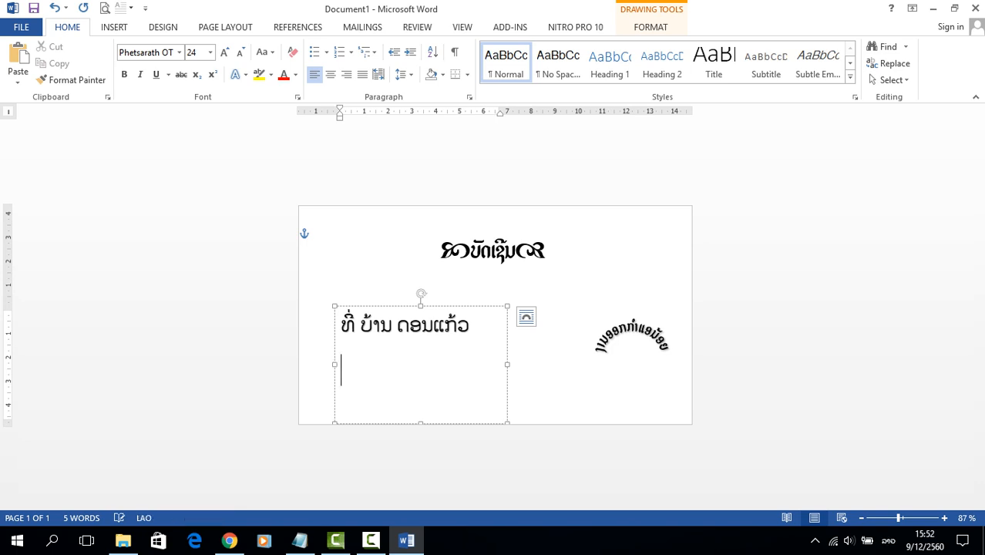
pyautogui.write('ວັນທີ')
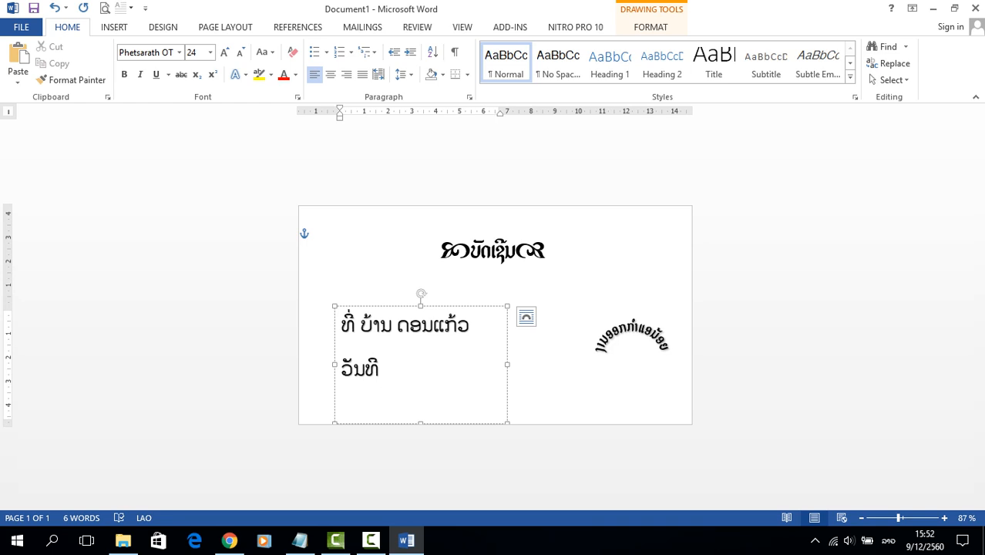
pyautogui.write('12.12.2017')
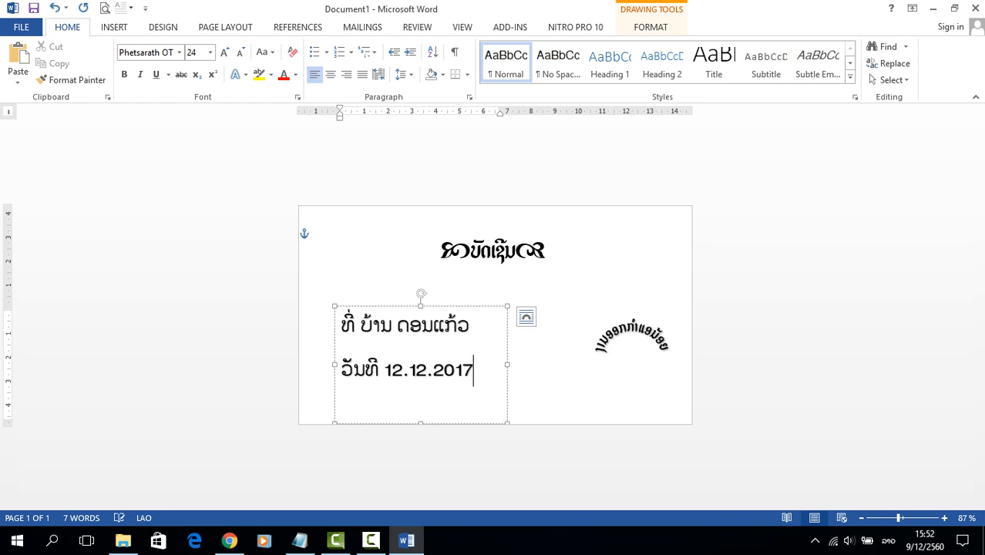
# Step: Change the font of both the venue and date lines to Lao_Siengphin
pyautogui.click(545, 253)
pyautogui.click(444, 370)
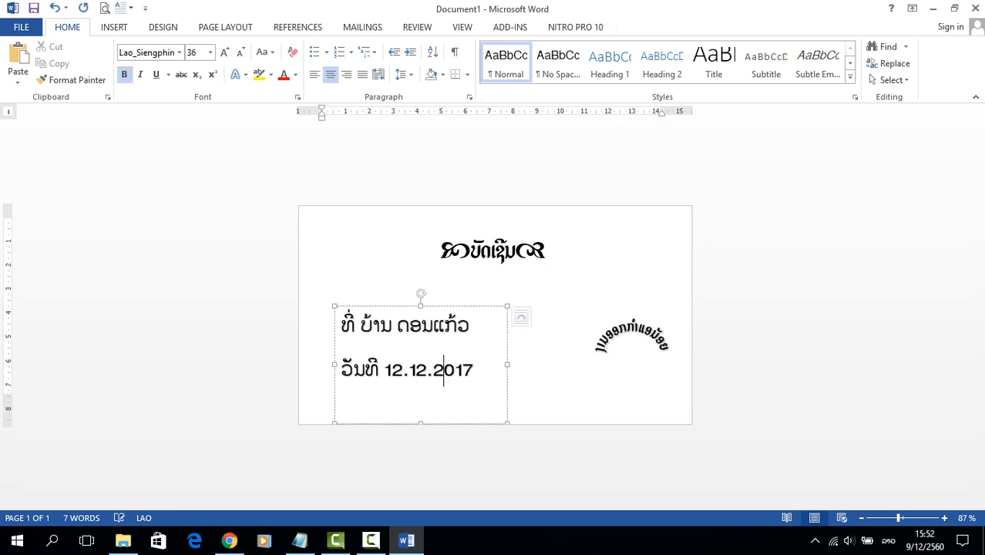
pyautogui.hotkey('ctrl', 'a')
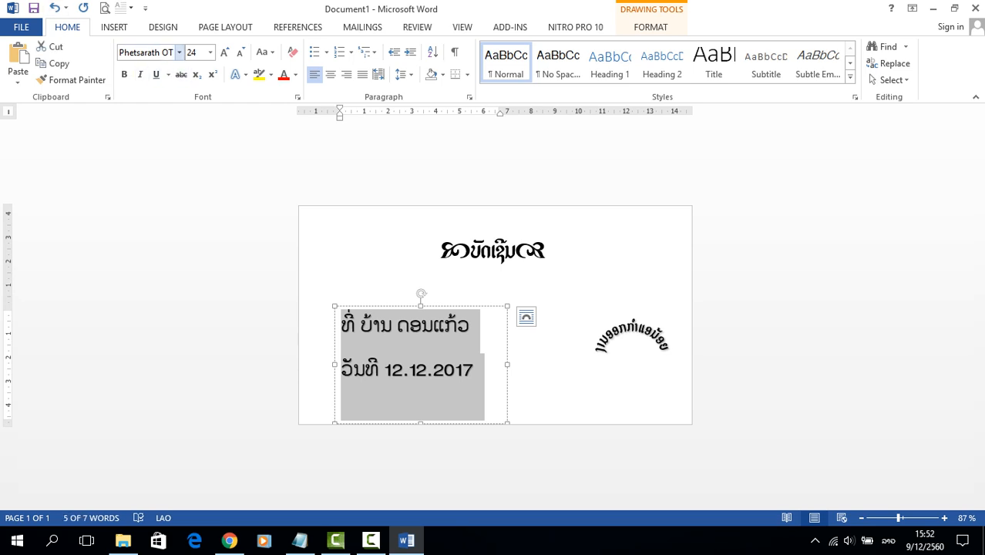
pyautogui.click(179, 52)
pyautogui.click(156, 175)
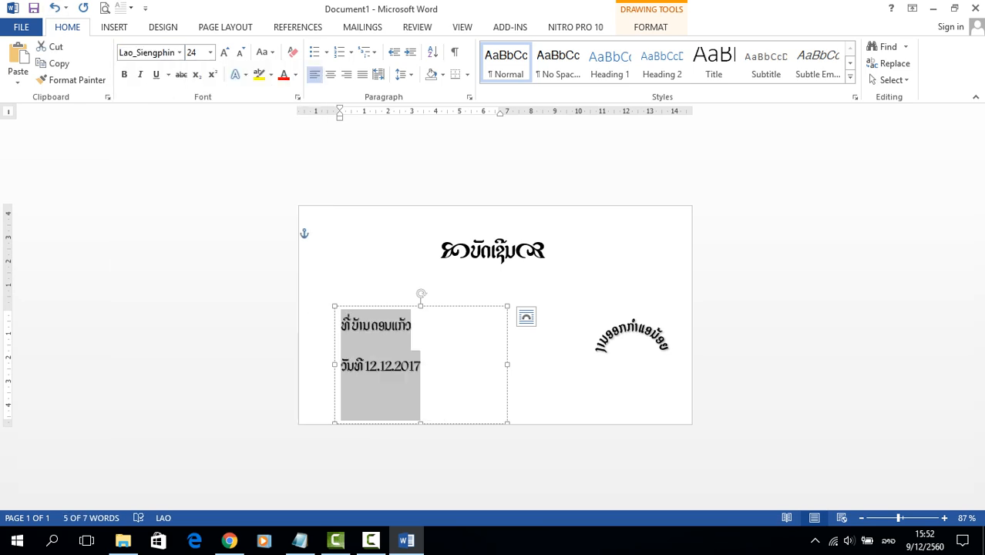
# Step: Narrow the venue and date box and move it to the card's lower-right corner, beneath the arched WordArt
pyautogui.moveTo(507, 363); pyautogui.dragTo(449, 364)
pyautogui.moveTo(392, 423); pyautogui.dragTo(670, 428)
# Step: Set the spacing after the venue and date paragraphs to 0 pt
pyautogui.moveTo(595, 372); pyautogui.dragTo(675, 412)
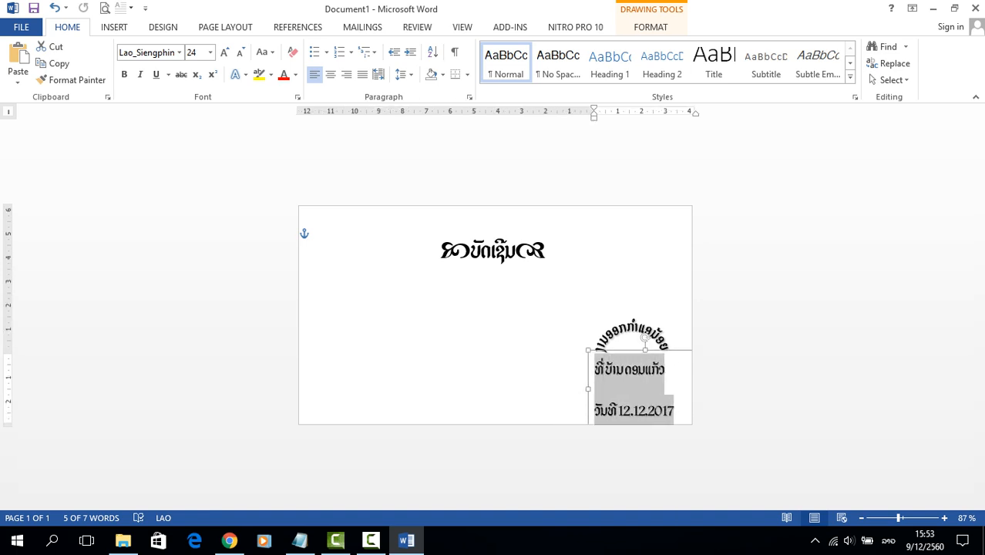
pyautogui.click(403, 74)
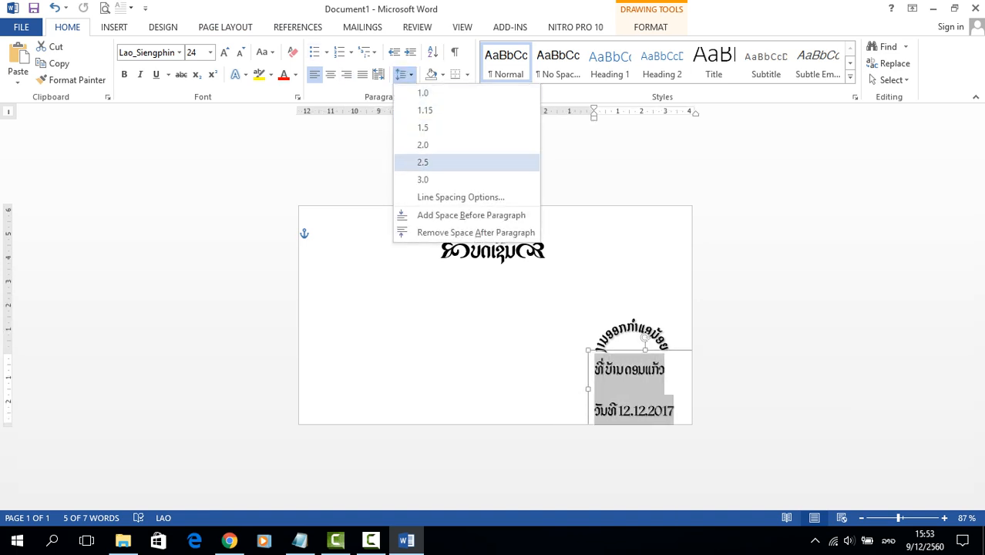
pyautogui.click(460, 197)
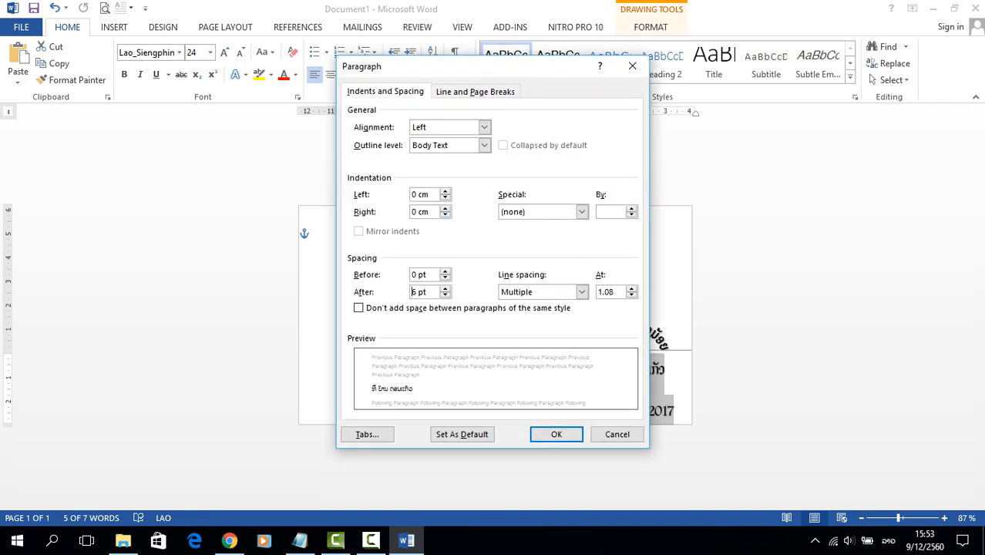
pyautogui.click(445, 295)
pyautogui.click(445, 295)
pyautogui.click(446, 289)
pyautogui.click(557, 435)
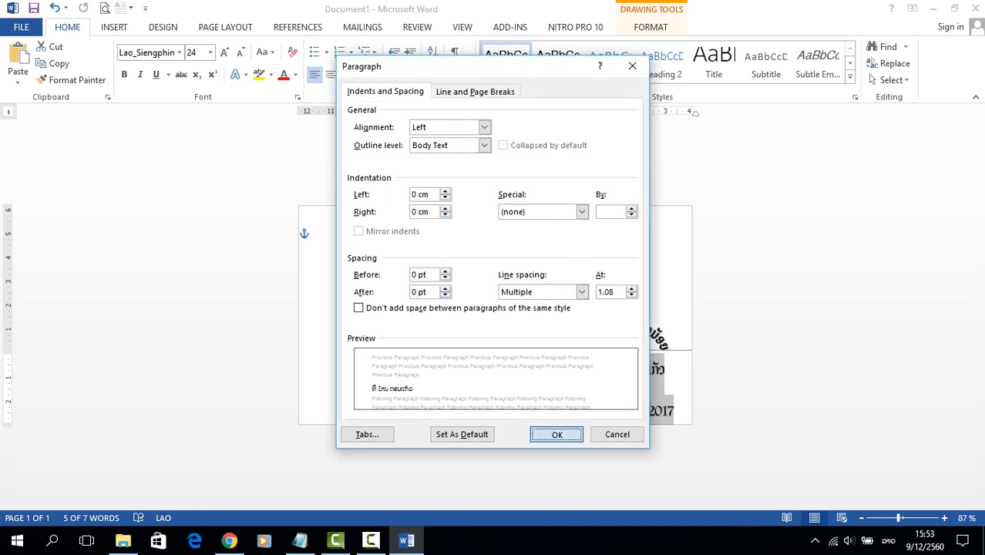
pyautogui.click(546, 250)
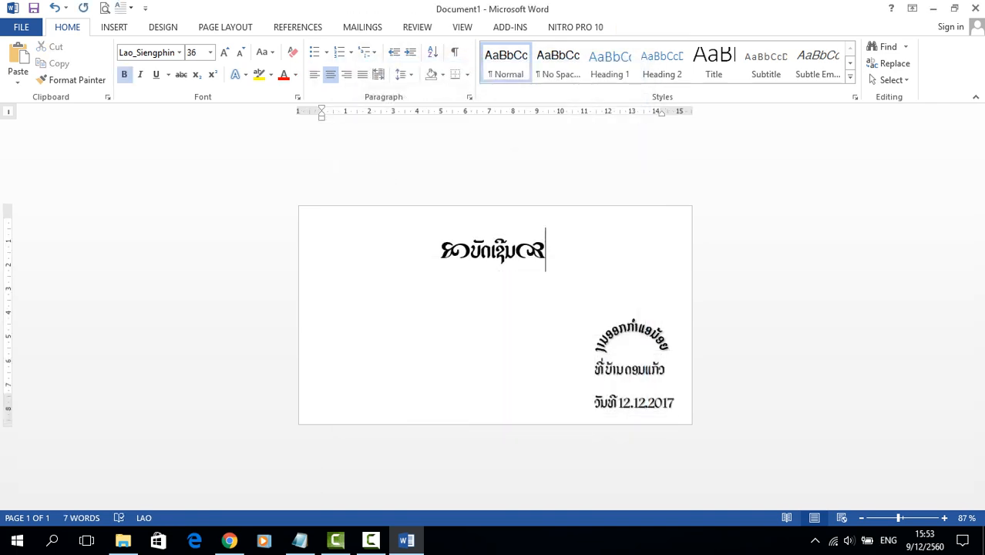
# Step: Set the line spacing of the venue and date lines to 1.0
pyautogui.moveTo(595, 369); pyautogui.dragTo(674, 404)
pyautogui.click(401, 74)
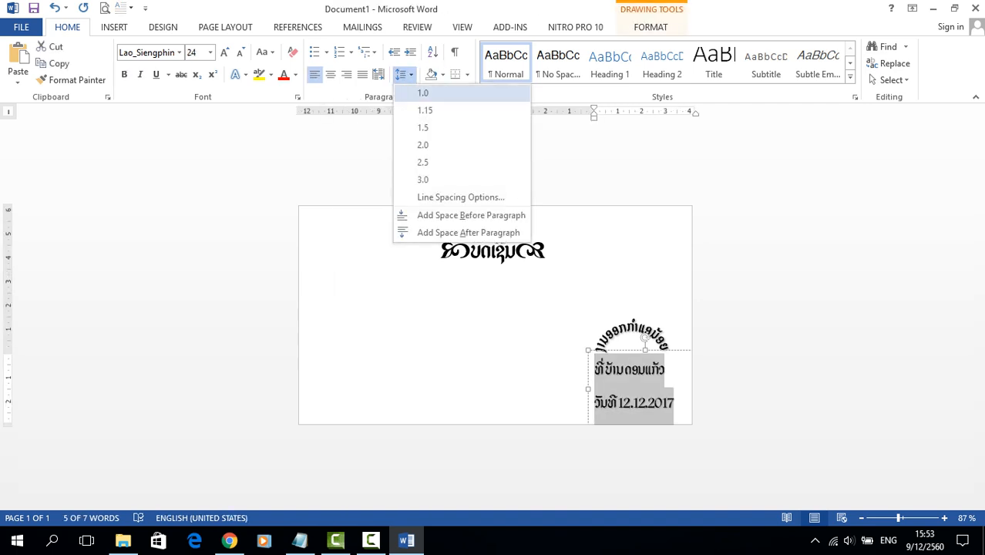
pyautogui.click(413, 91)
pyautogui.click(674, 401)
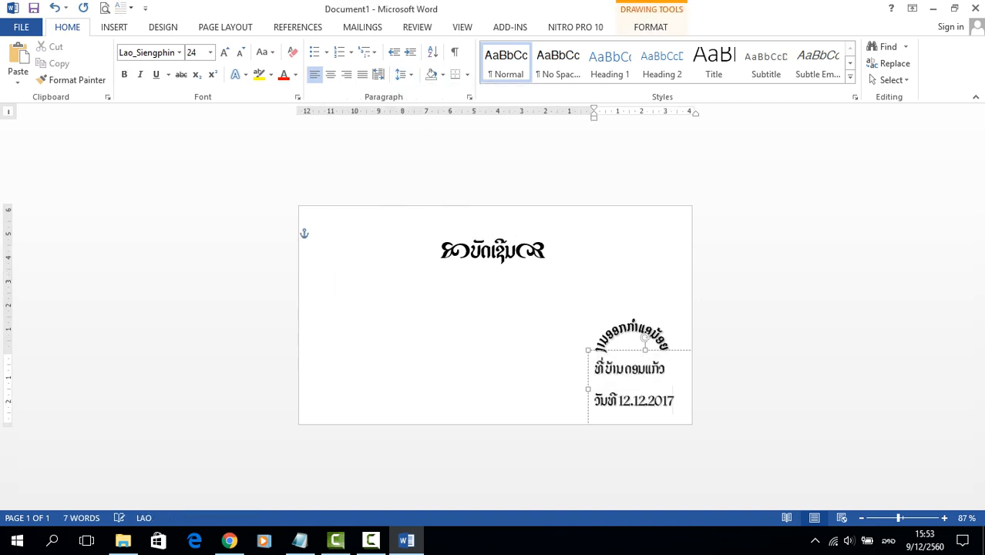
# Step: Shift the venue and date box slightly down and to the right to clear the arched text
pyautogui.moveTo(617, 350); pyautogui.dragTo(621, 357)
pyautogui.press('Up')
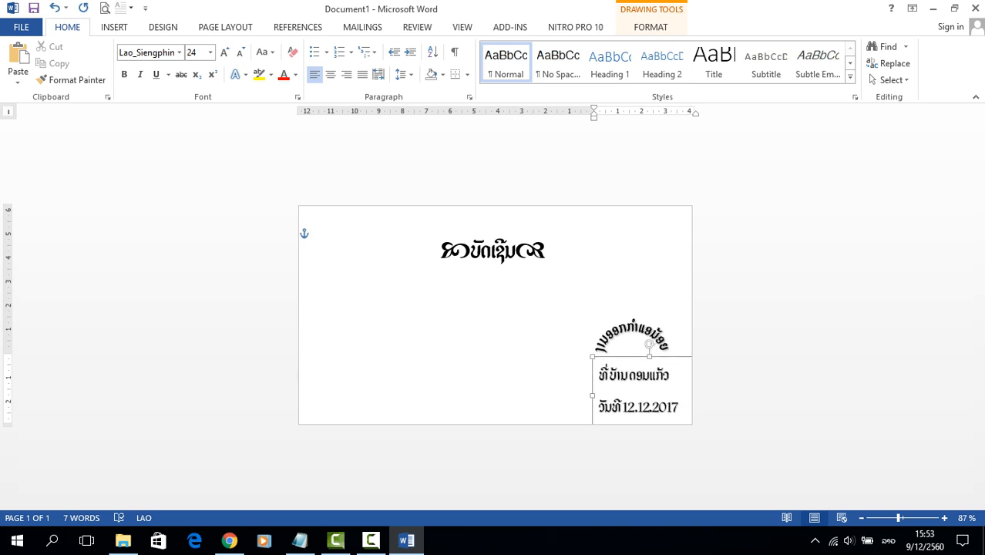
pyautogui.click(545, 251)
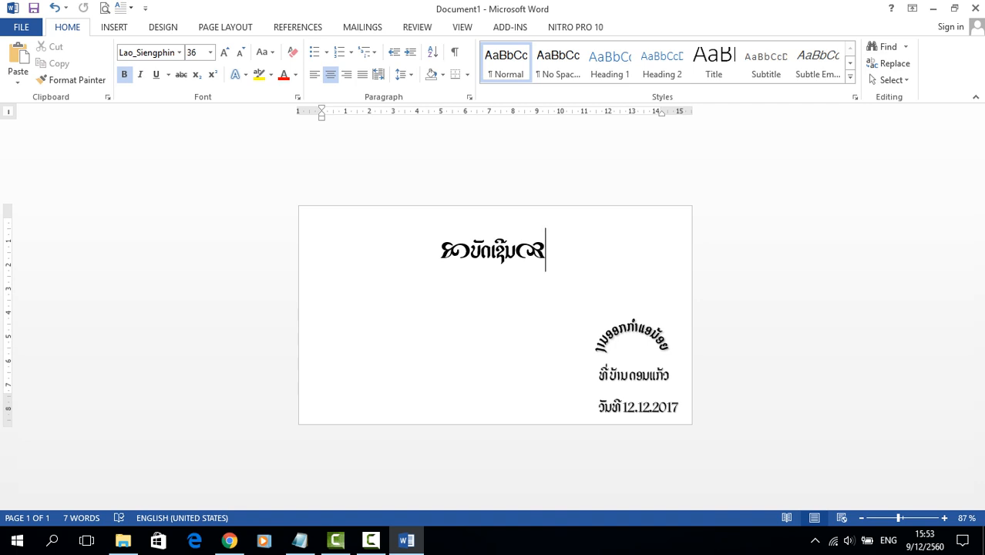
# Step: Reduce the font size of the ບັດເຊີນ title and its ornaments to 28 pt
pyautogui.moveTo(440, 251)
pyautogui.mouseDown()
pyautogui.moveTo(599, 252)
pyautogui.moveTo(441, 251)
pyautogui.mouseUp()
pyautogui.click(451, 319)
pyautogui.click(480, 251)
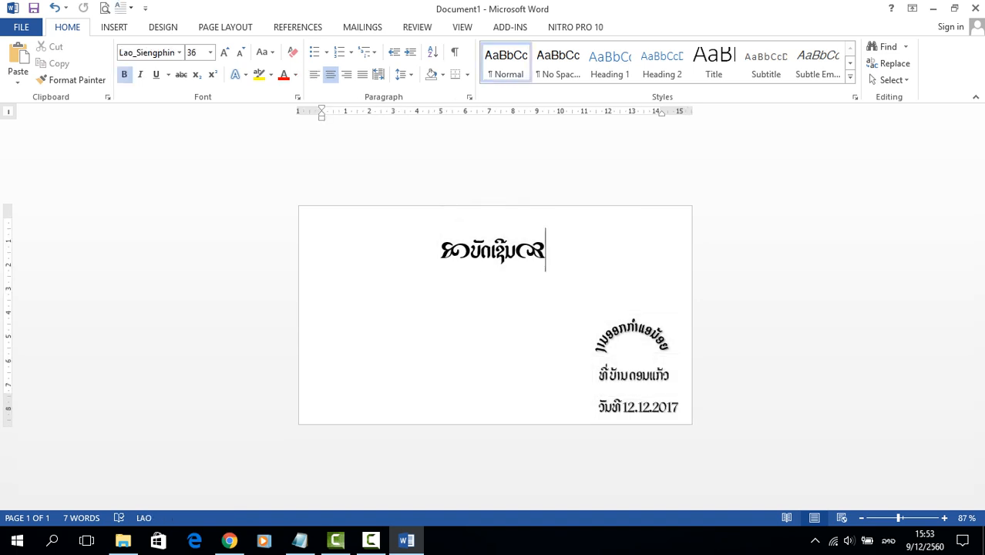
pyautogui.moveTo(545, 252); pyautogui.dragTo(440, 251)
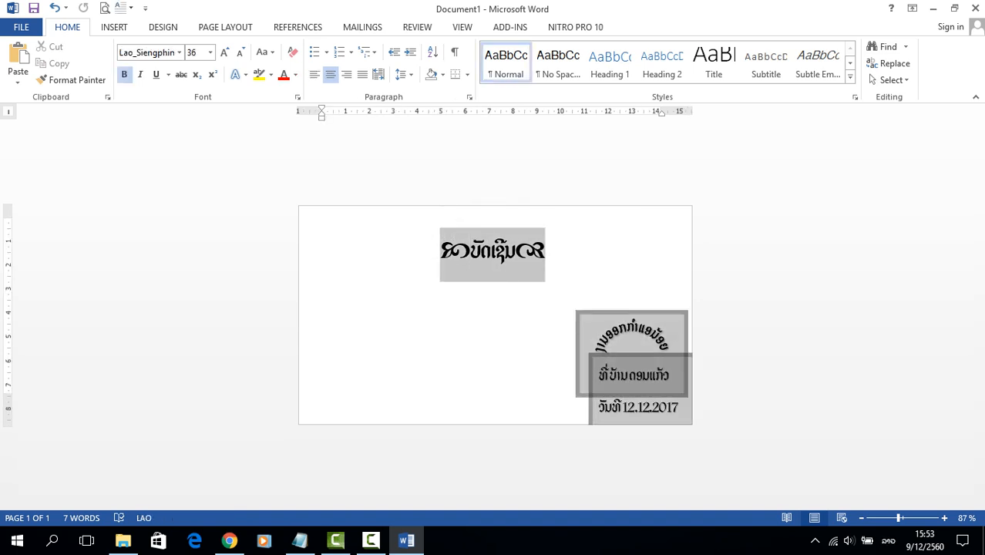
pyautogui.click(241, 51)
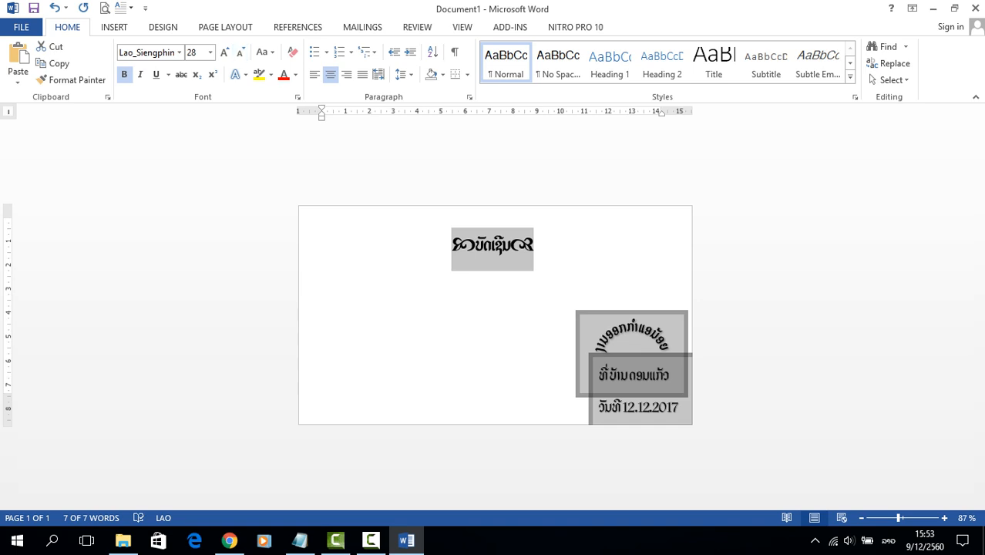
pyautogui.click(541, 249)
pyautogui.doubleClick(633, 344)
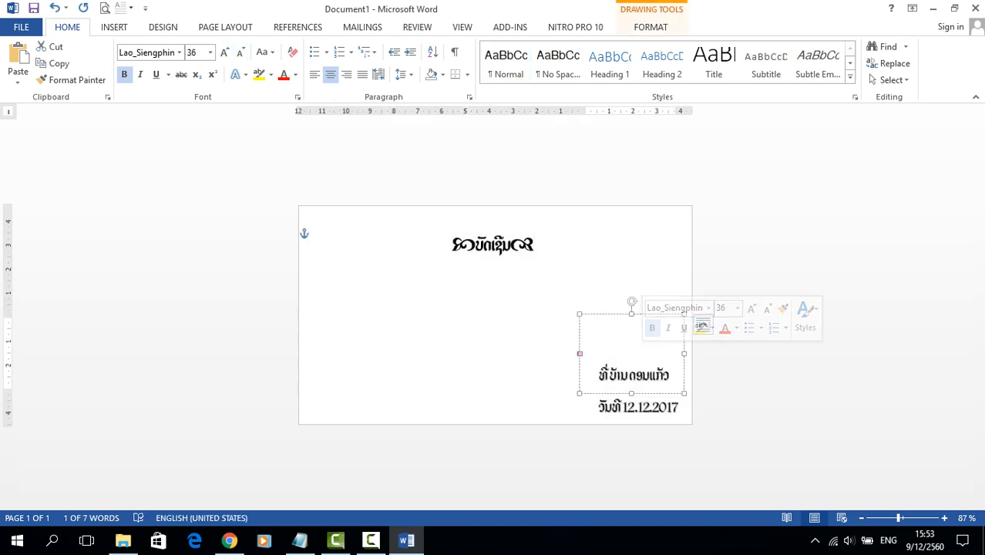
pyautogui.click(540, 246)
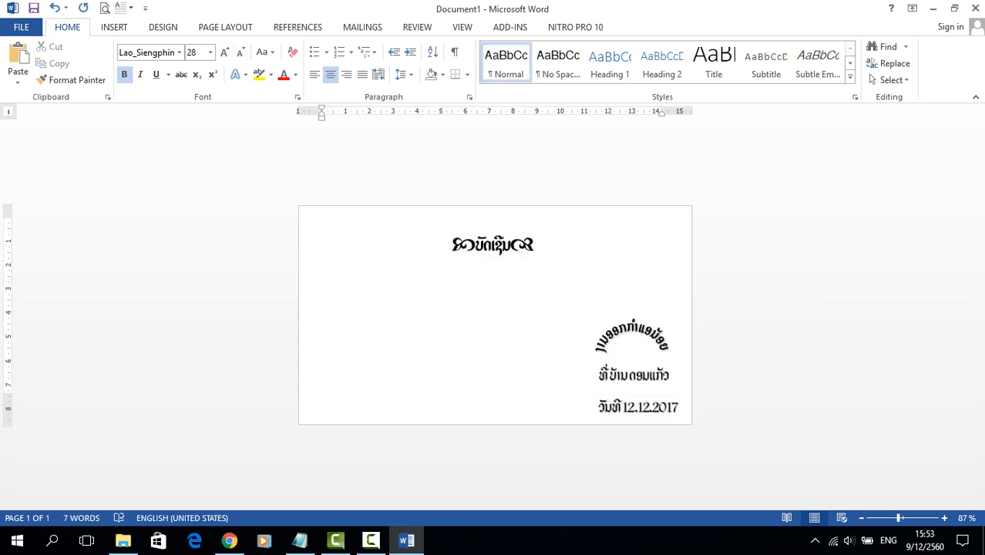
pyautogui.moveTo(536, 246); pyautogui.dragTo(449, 246)
pyautogui.doubleClick(436, 333)
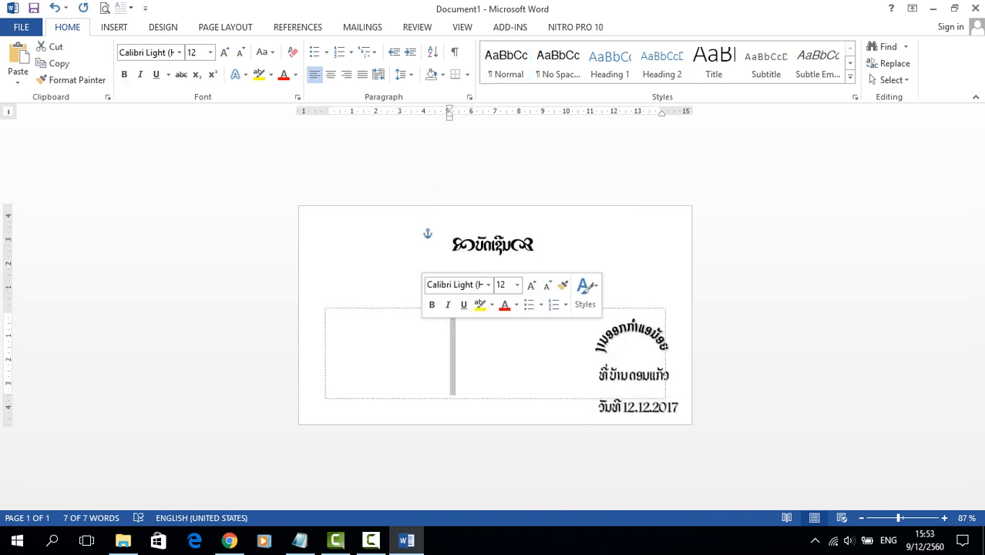
pyautogui.click(540, 247)
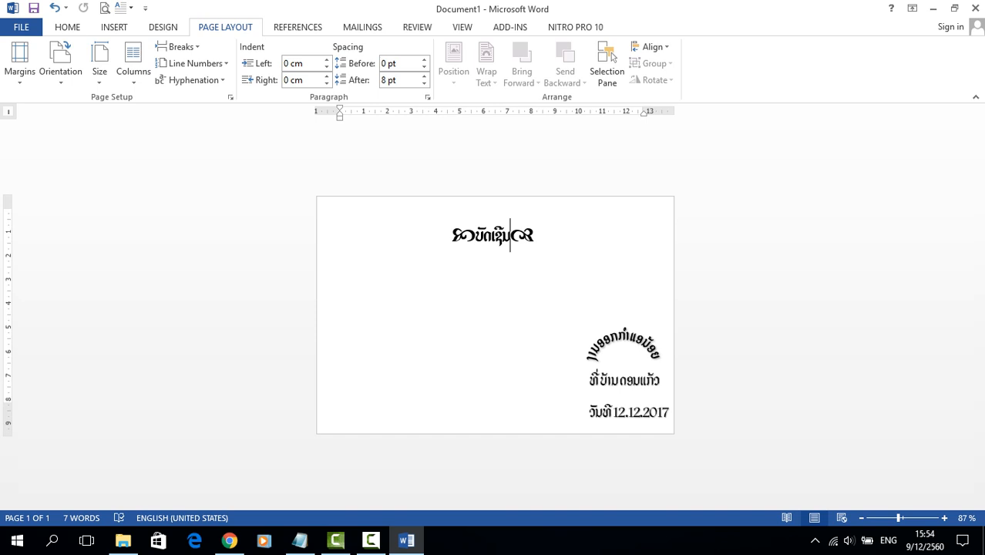
pyautogui.hotkey('alt', 'shift')
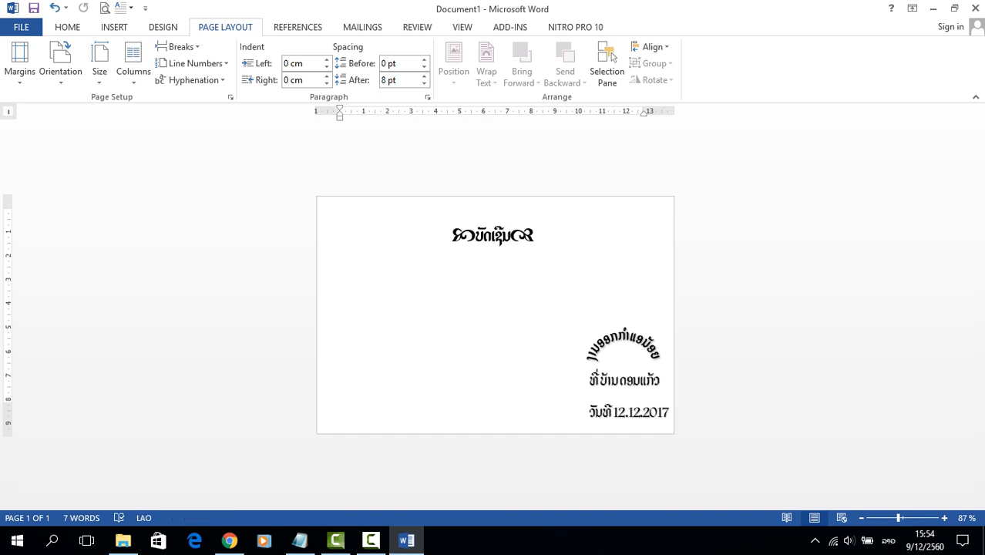
# Step: Open the guest list document ລາຍຊື່ບັດເຊີນ.docx from the New Volume (E:) drive
pyautogui.press('super+e')
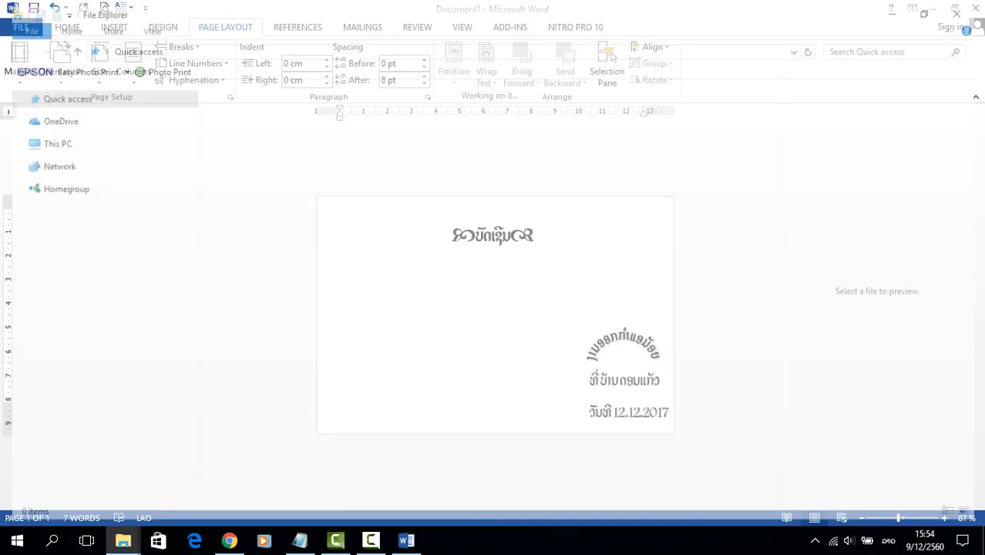
pyautogui.click(47, 332)
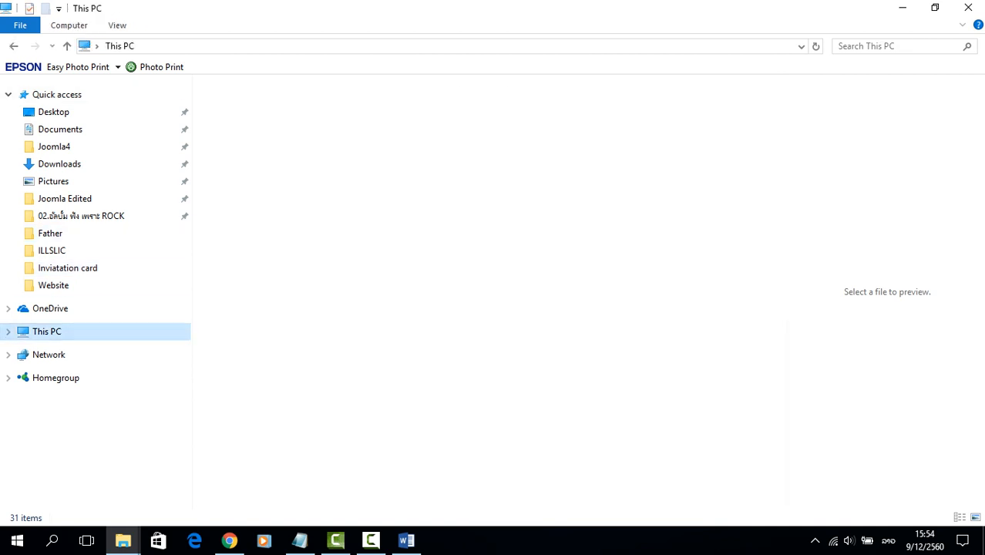
pyautogui.click(661, 219)
pyautogui.doubleClick(661, 219)
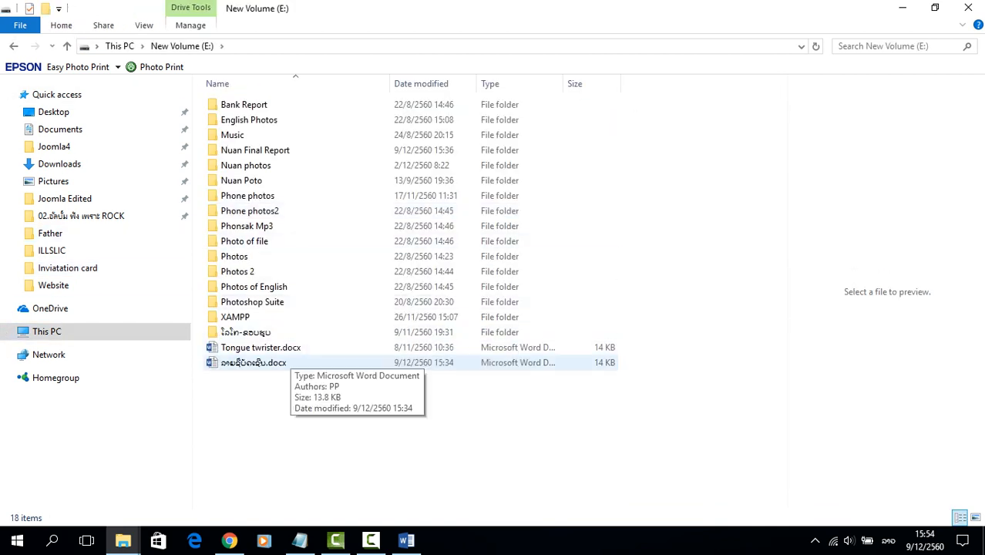
pyautogui.click(255, 363)
pyautogui.rightClick(288, 364)
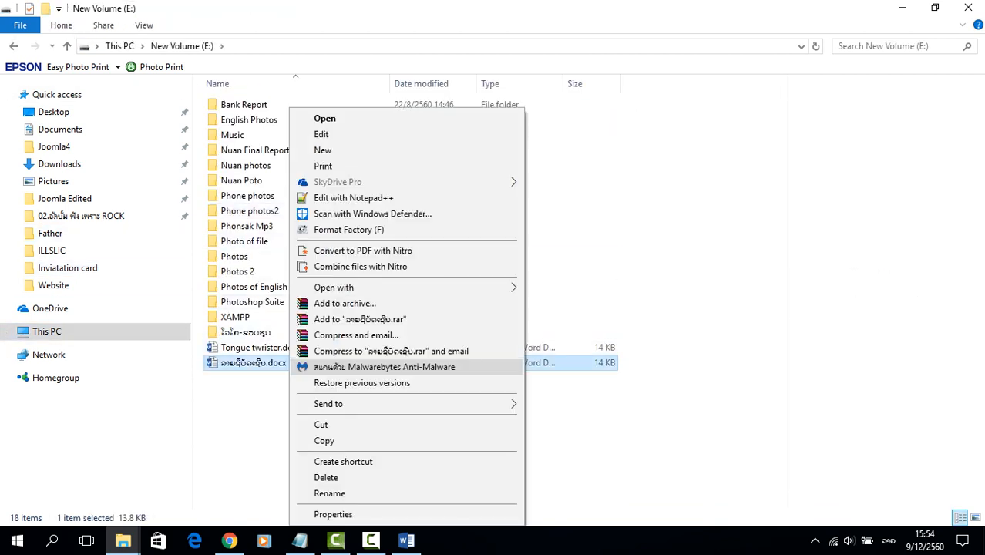
pyautogui.click(325, 119)
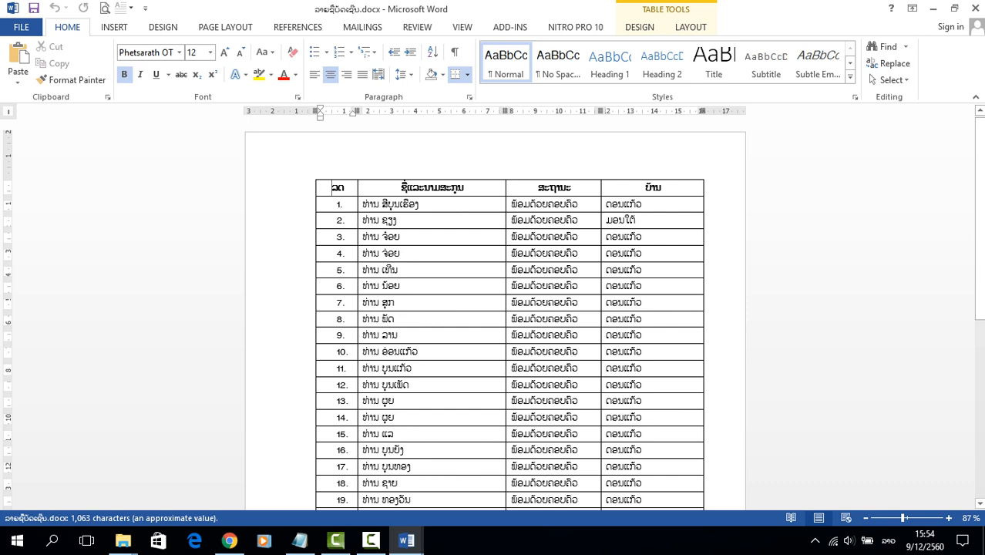
# Step: Examine the guest list table from first to last row, including its number, name, status and village columns
pyautogui.moveTo(363, 204); pyautogui.dragTo(420, 205)
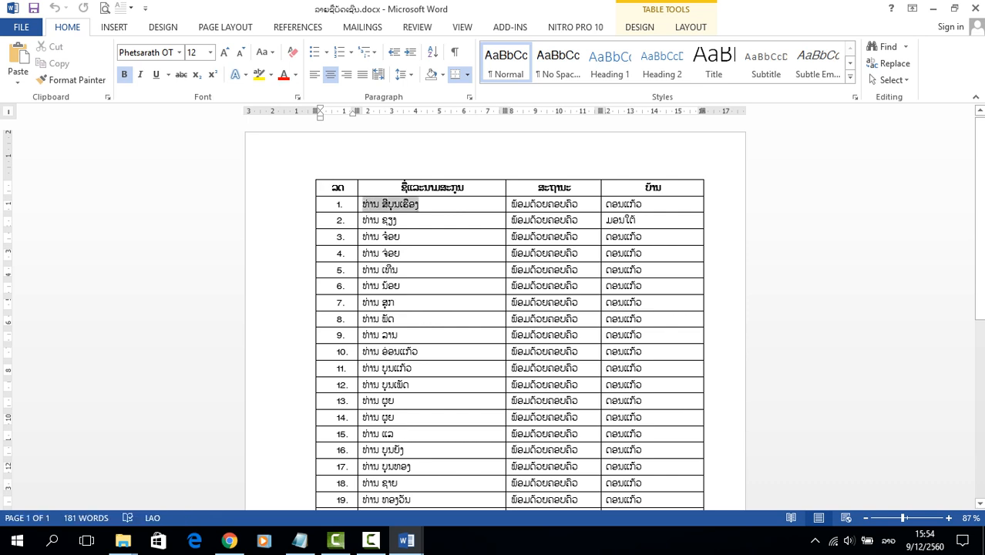
pyautogui.moveTo(511, 205); pyautogui.dragTo(663, 368)
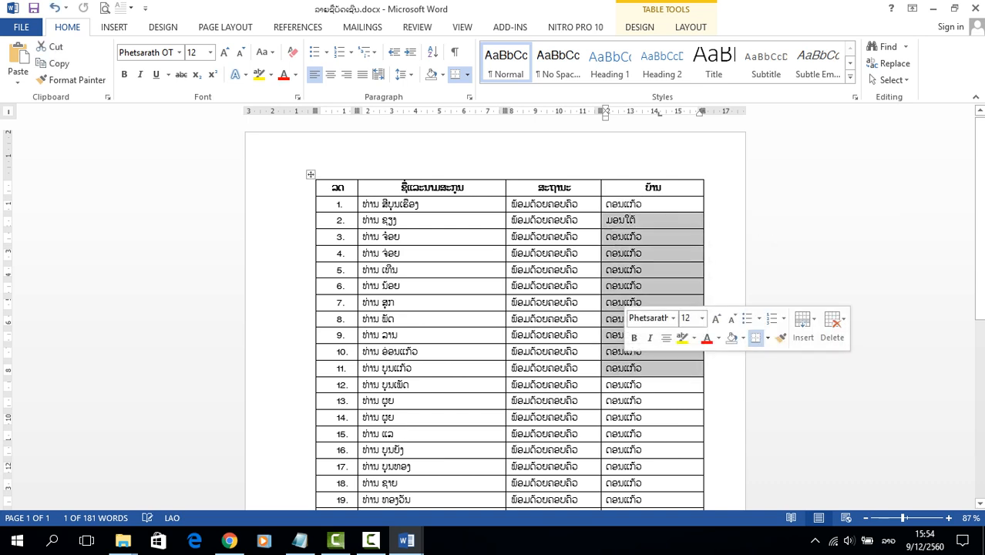
pyautogui.moveTo(539, 204); pyautogui.dragTo(555, 401)
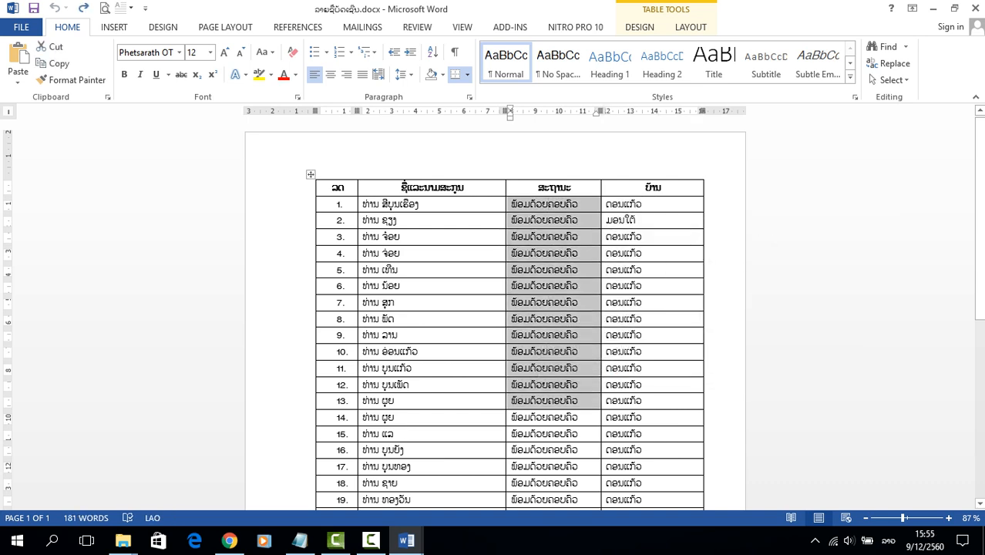
pyautogui.moveTo(339, 204); pyautogui.dragTo(340, 334)
pyautogui.click(398, 220)
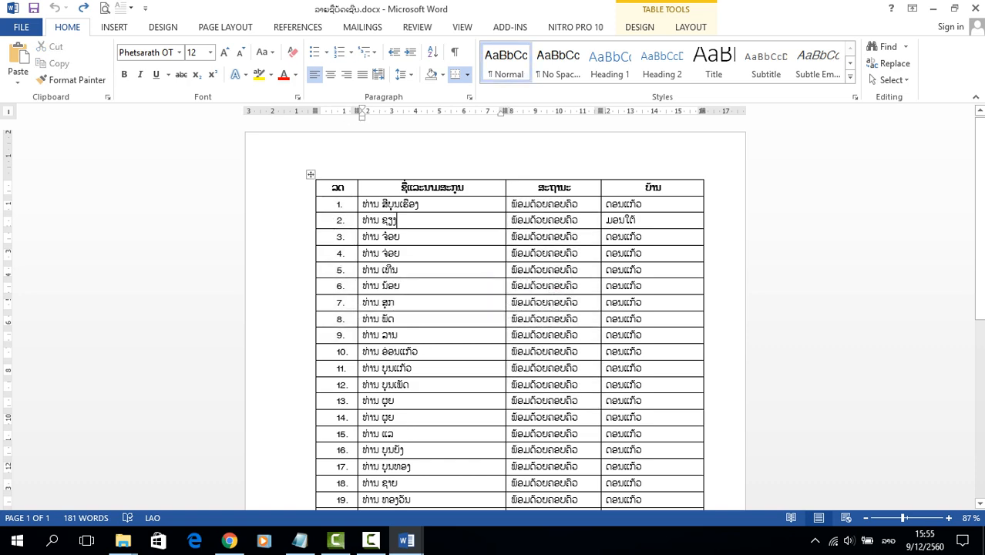
pyautogui.scroll(-7, 494, 316)
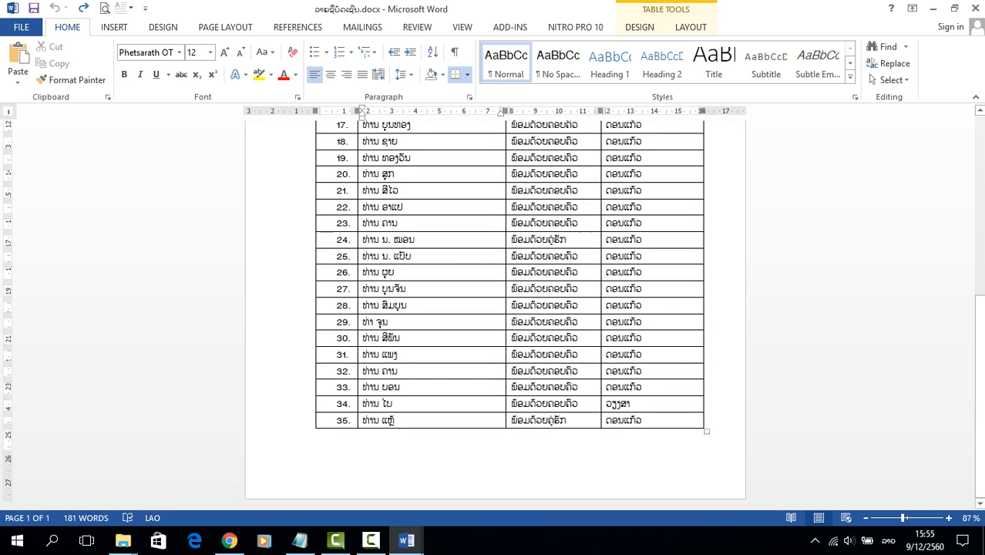
pyautogui.moveTo(343, 420); pyautogui.dragTo(509, 441)
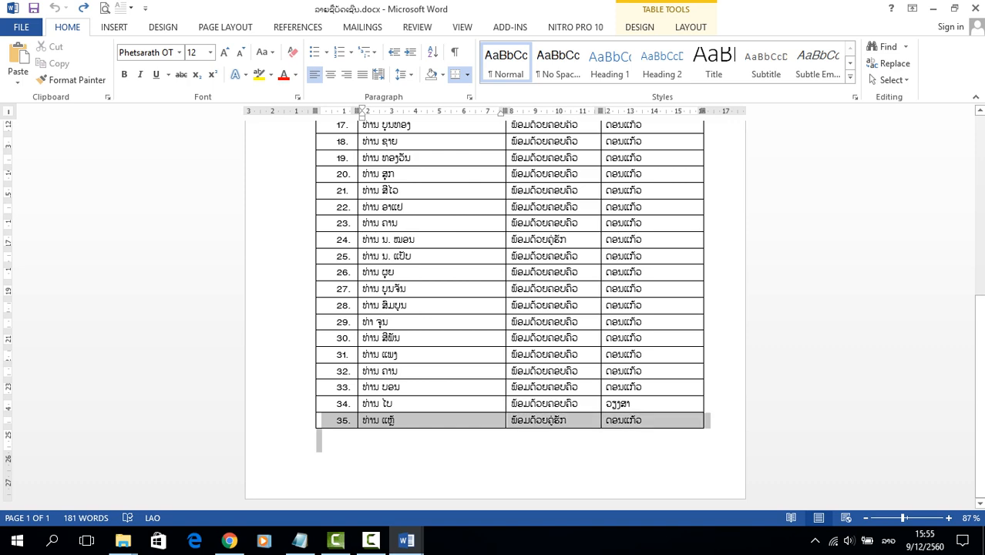
pyautogui.scroll(7, 493, 316)
pyautogui.click(558, 179)
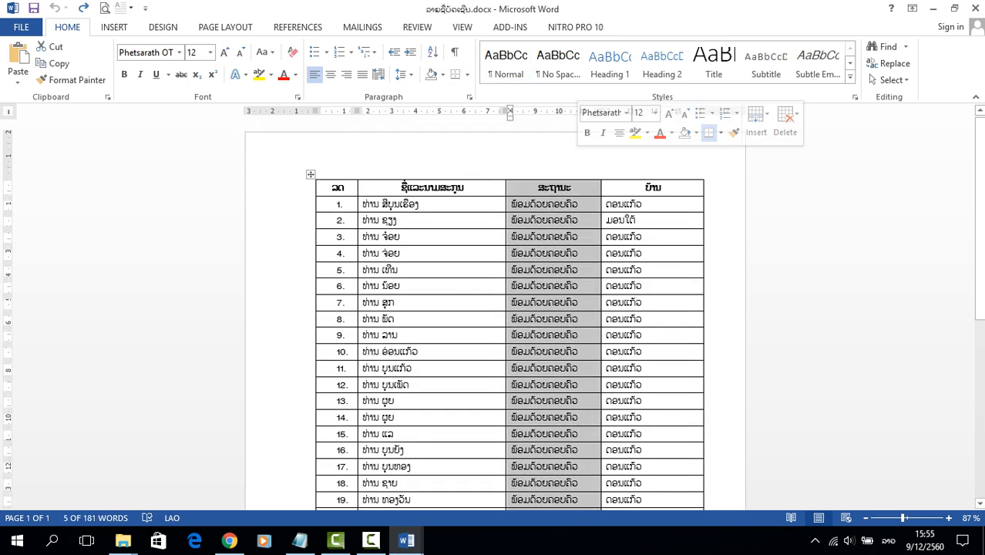
# Step: Switch back to the invitation card document and place the cursor on a new line below the ບັດເຊີນ title
pyautogui.moveTo(406, 540)
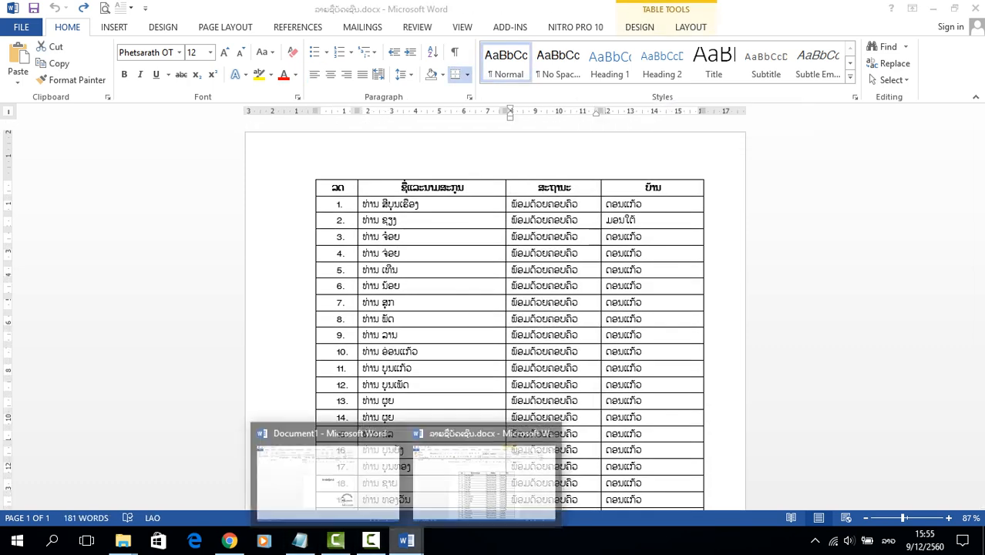
pyautogui.click(332, 478)
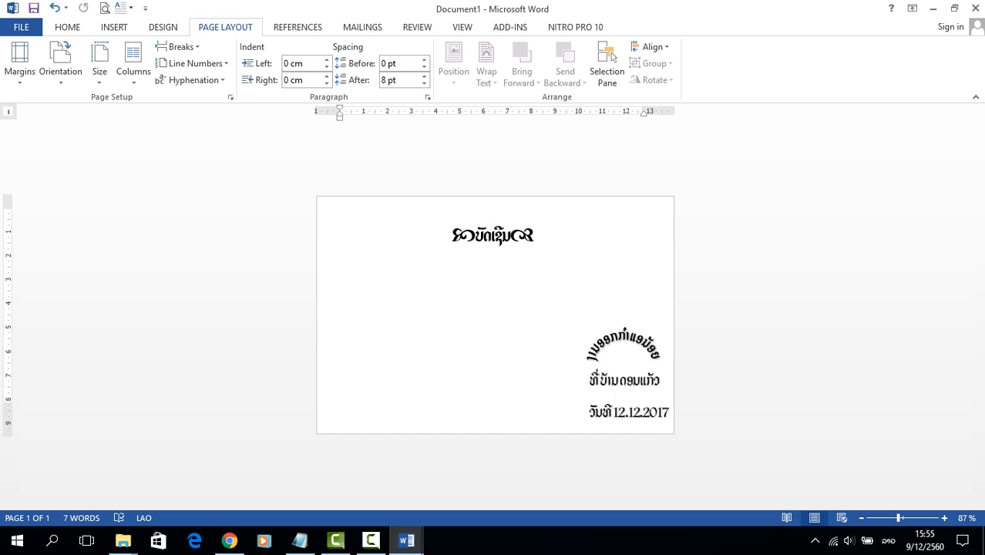
pyautogui.click(533, 236)
pyautogui.press('Left')
pyautogui.hotkey('alt', 'shift')
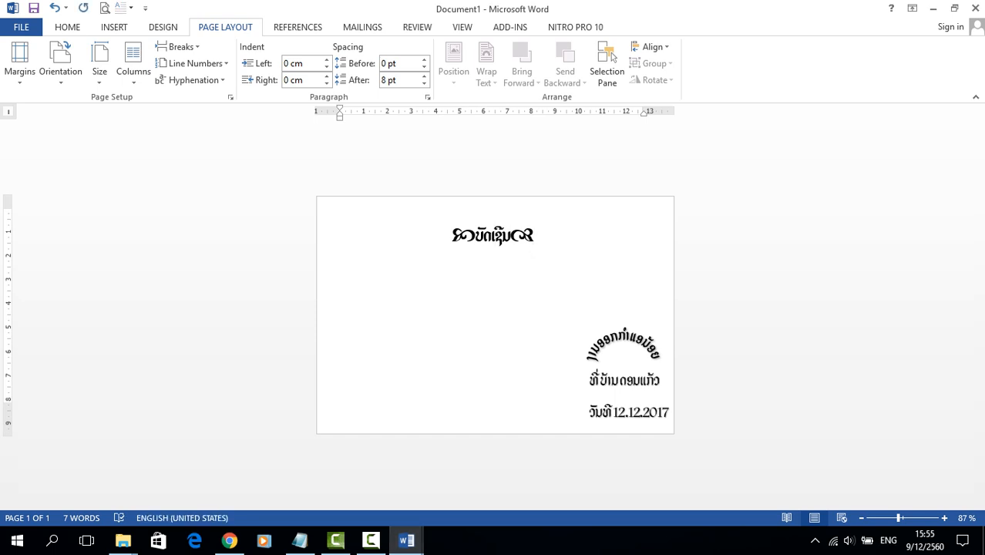
# Step: Attach the existing list ລາຍຊື່ບັດເຊີນ.docx from New Volume (E:) as the mail merge recipient source
pyautogui.click(114, 27)
pyautogui.click(362, 27)
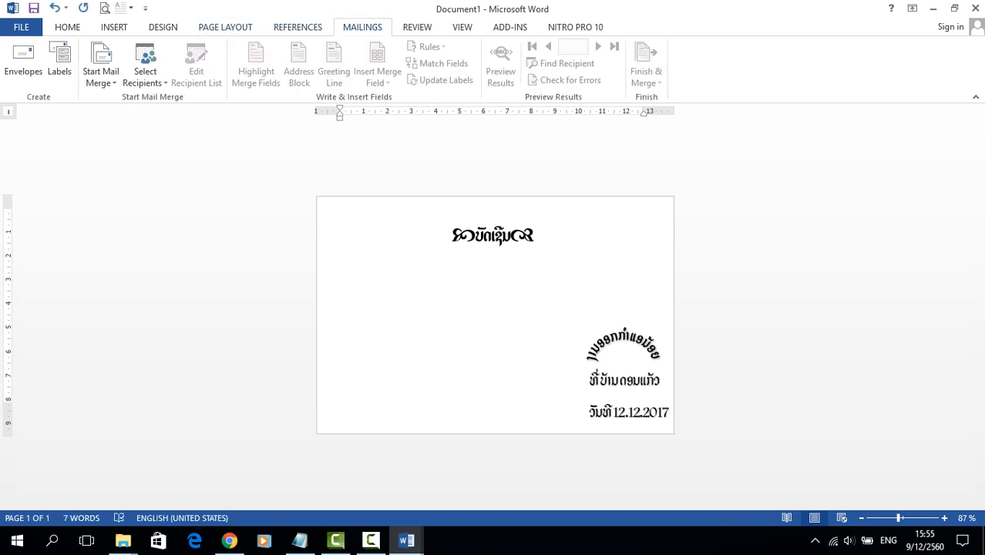
pyautogui.click(145, 73)
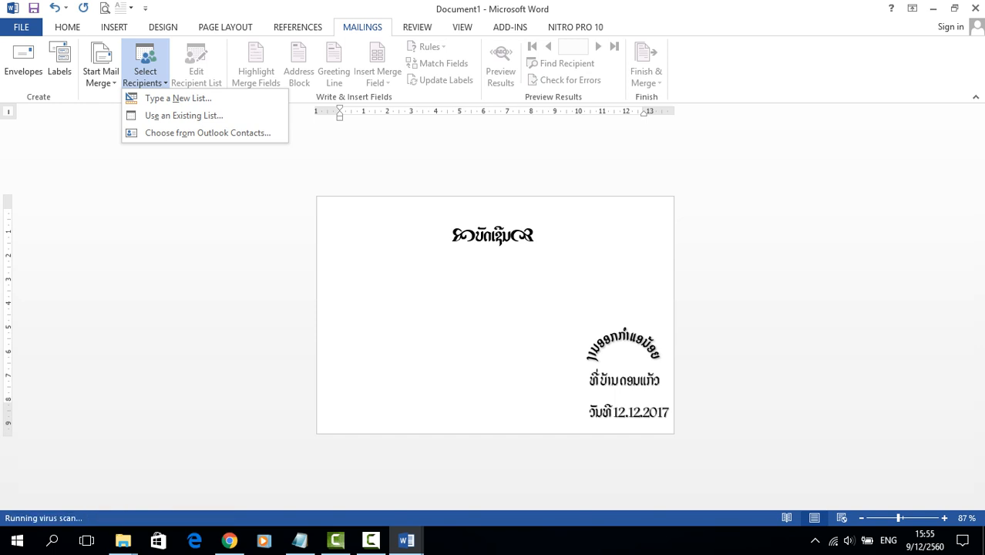
pyautogui.click(183, 115)
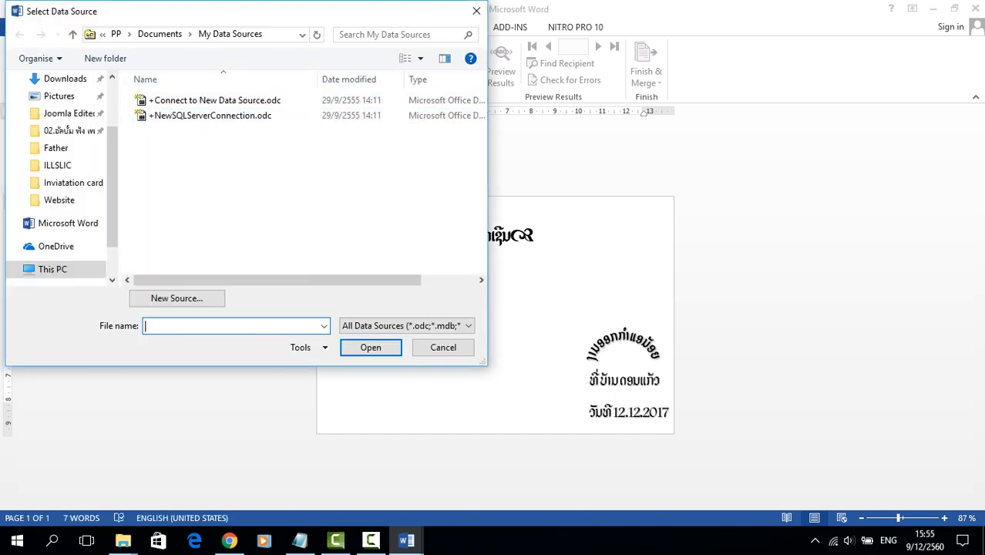
pyautogui.scroll(2, 62, 105)
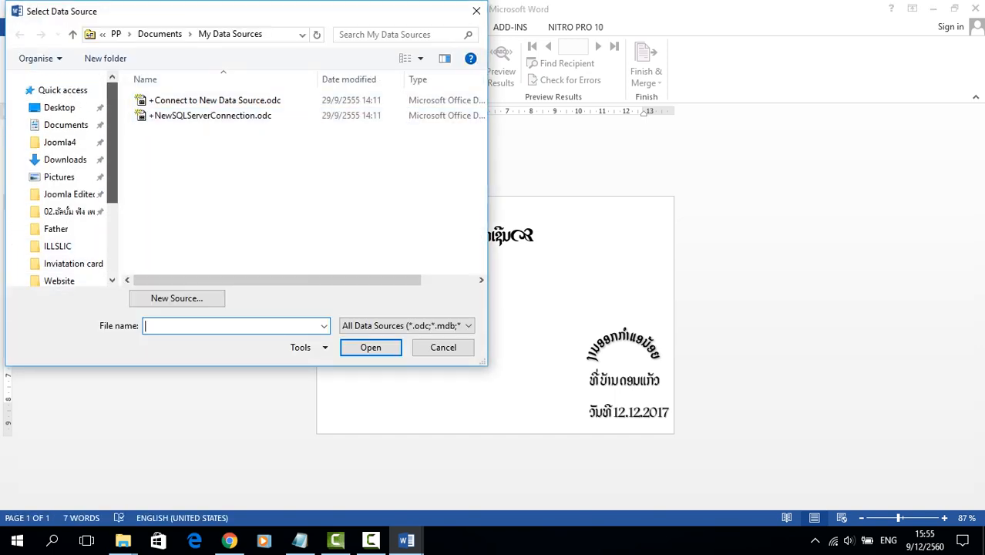
pyautogui.scroll(-3, 61, 106)
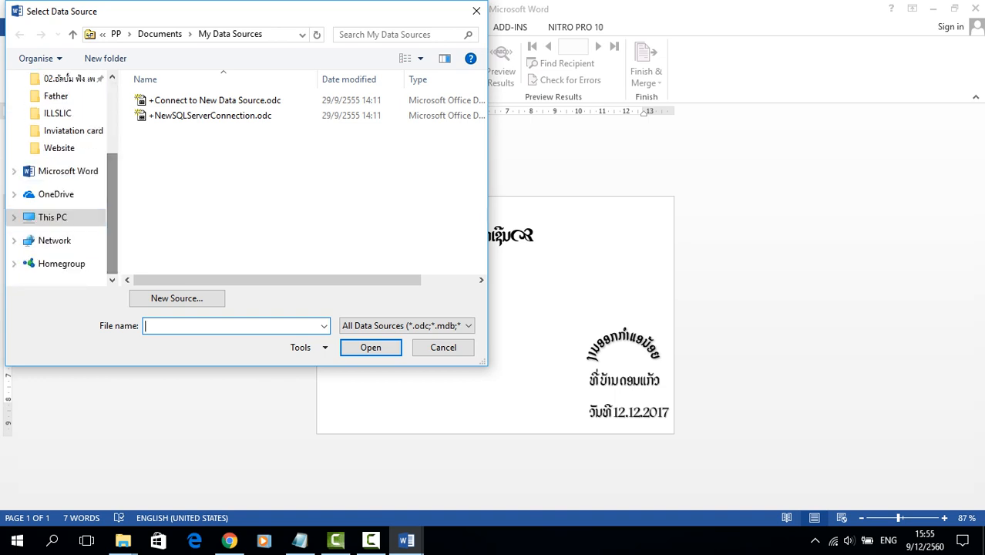
pyautogui.click(52, 216)
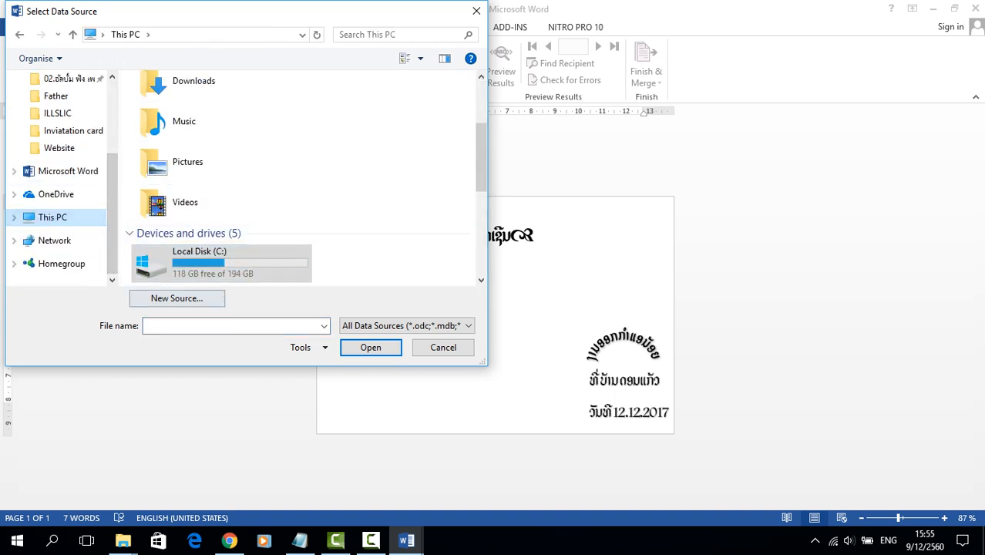
pyautogui.scroll(-5, 232, 231)
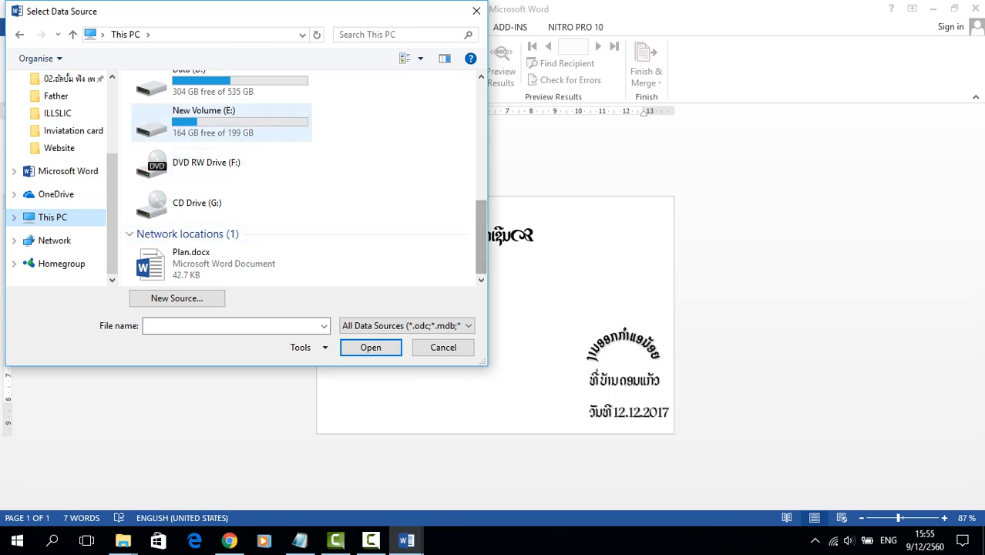
pyautogui.doubleClick(204, 122)
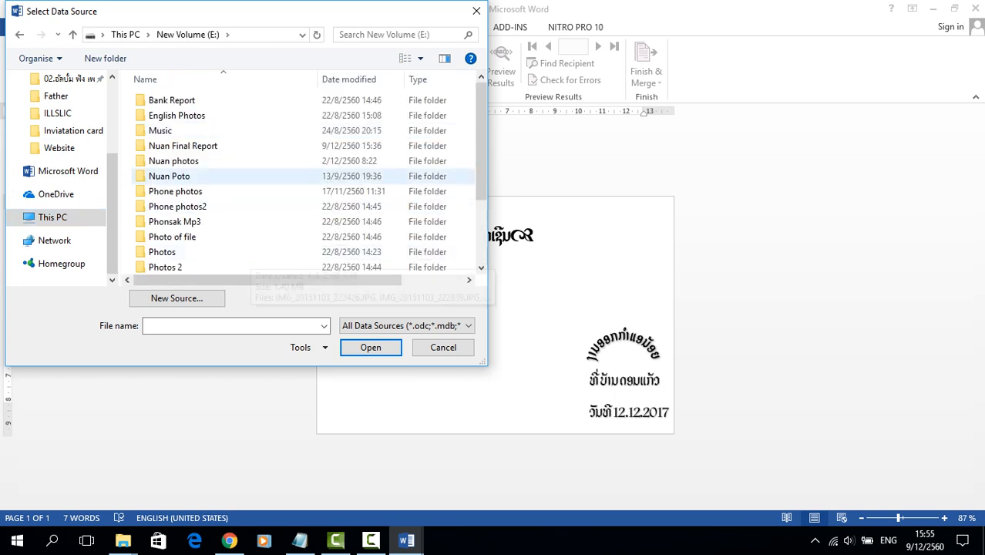
pyautogui.scroll(-2, 231, 185)
pyautogui.click(215, 266)
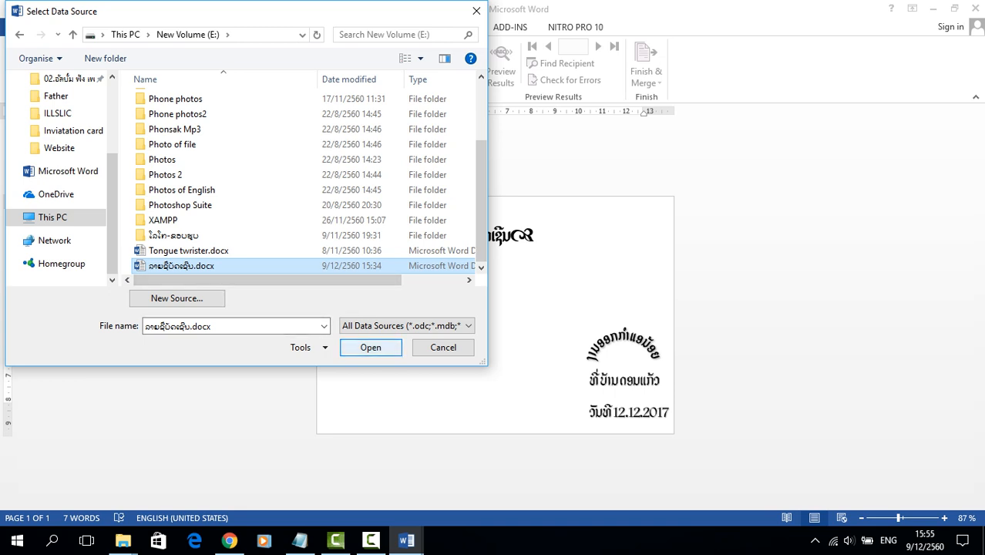
pyautogui.click(370, 347)
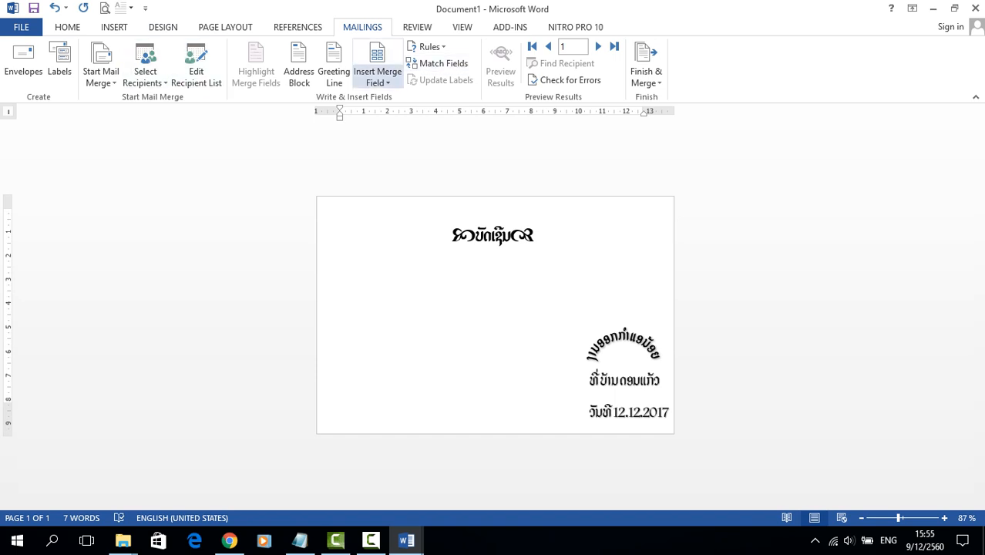
# Step: Insert the ຊື່ແລະນາມສະກຸນ merge field on the line below the card title
pyautogui.click(377, 77)
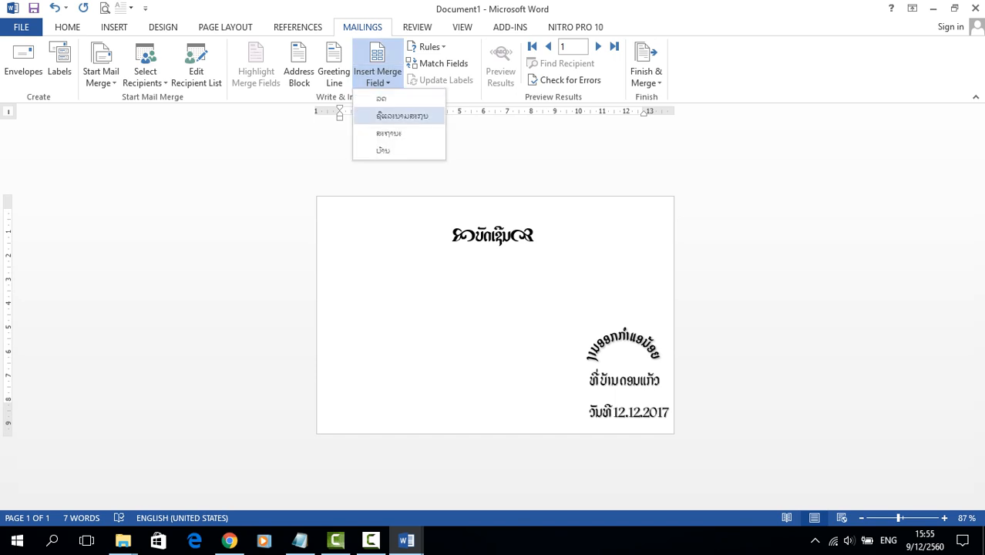
pyautogui.click(402, 116)
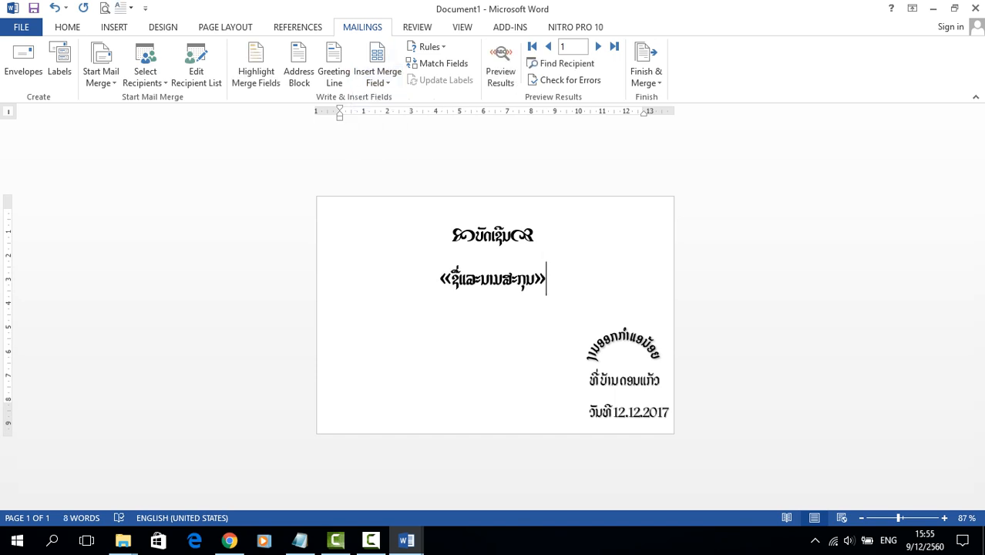
# Step: Insert the ສະຖານະ merge field after the name field and the ບ້ານ merge field on a new line below
pyautogui.click(378, 77)
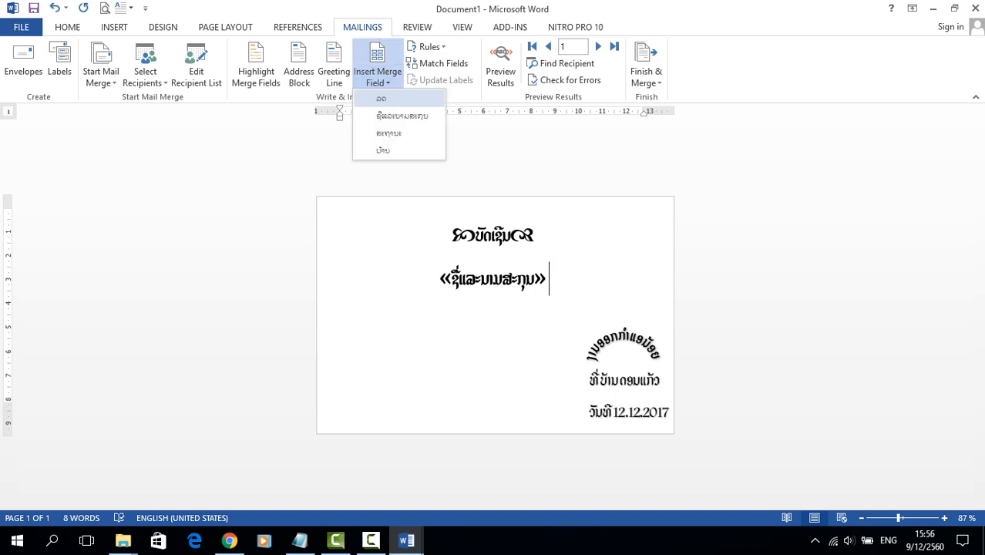
pyautogui.click(397, 134)
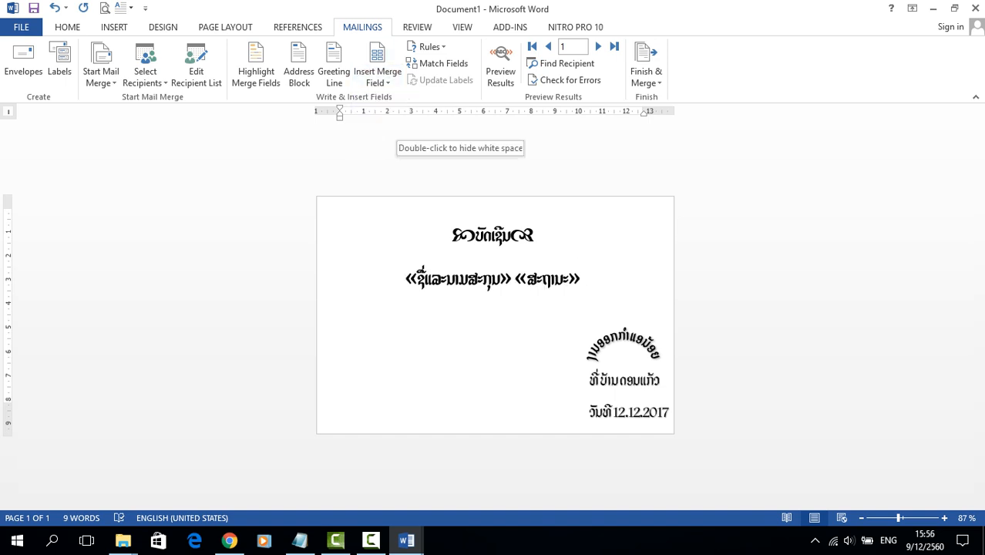
pyautogui.hotkey('ctrl', 'Return')
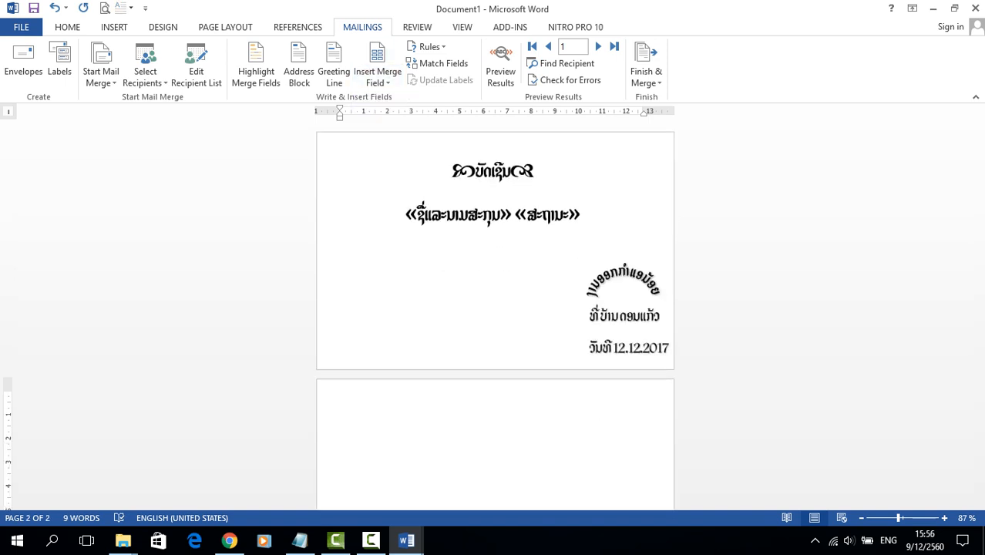
pyautogui.click(378, 77)
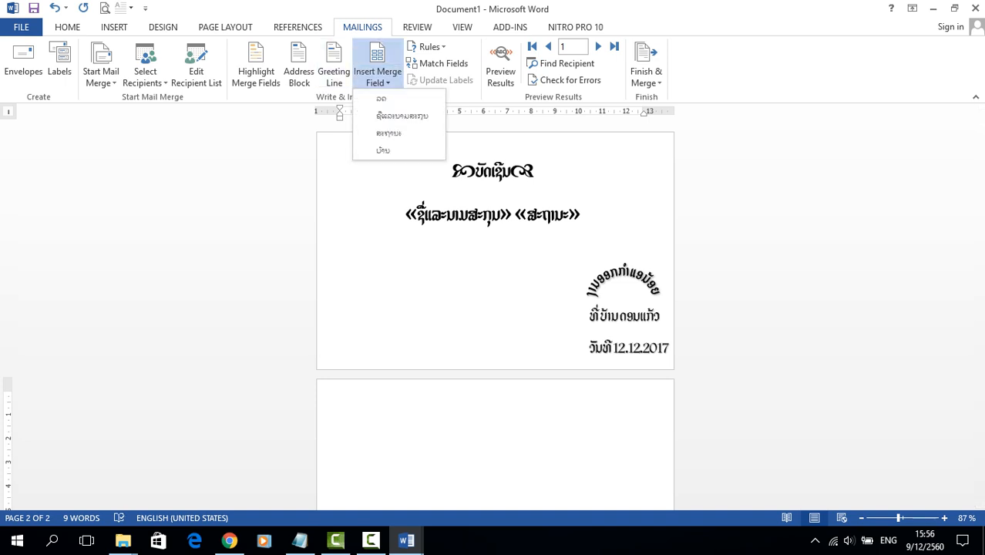
pyautogui.click(383, 150)
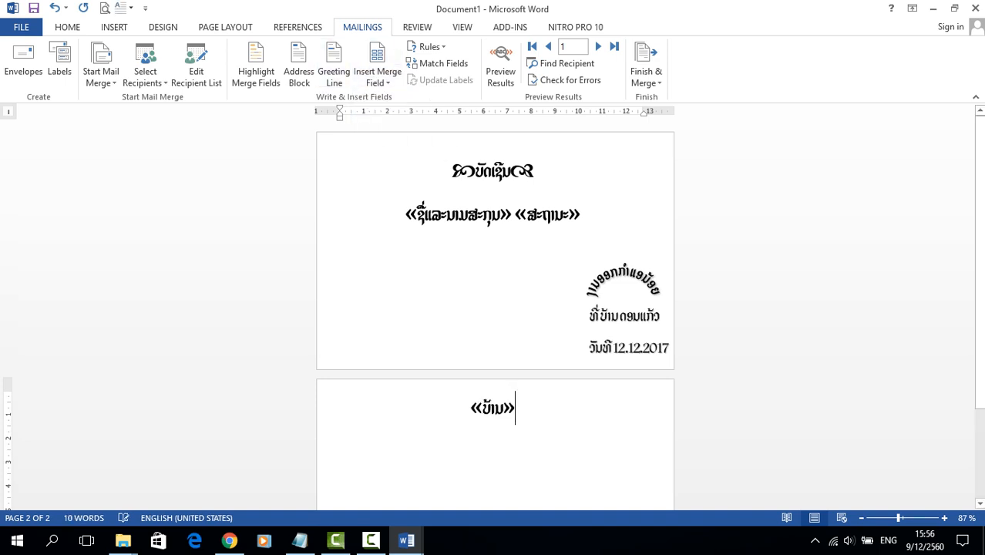
# Step: Reduce the font size of the name, status and village merge fields to 20 pt
pyautogui.moveTo(411, 212); pyautogui.dragTo(515, 409)
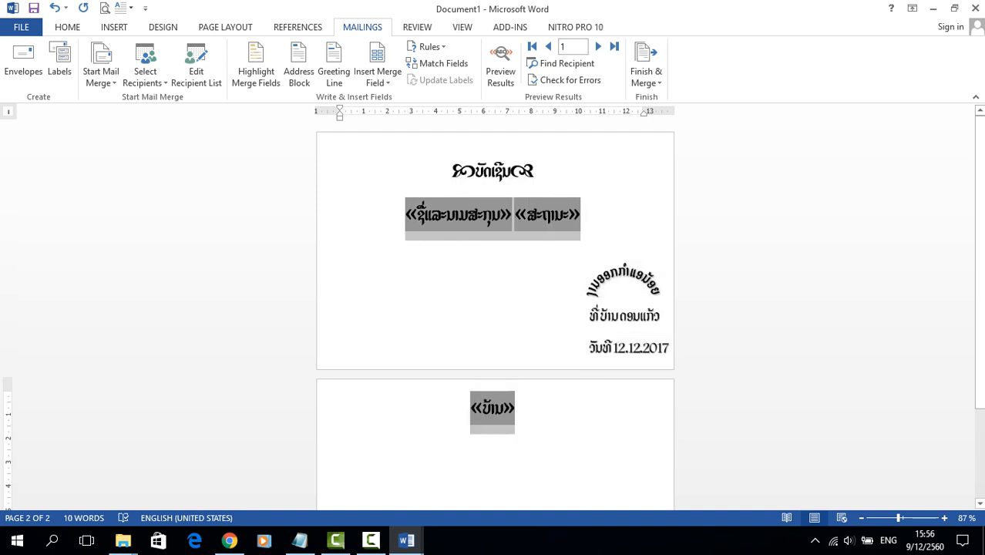
pyautogui.click(67, 26)
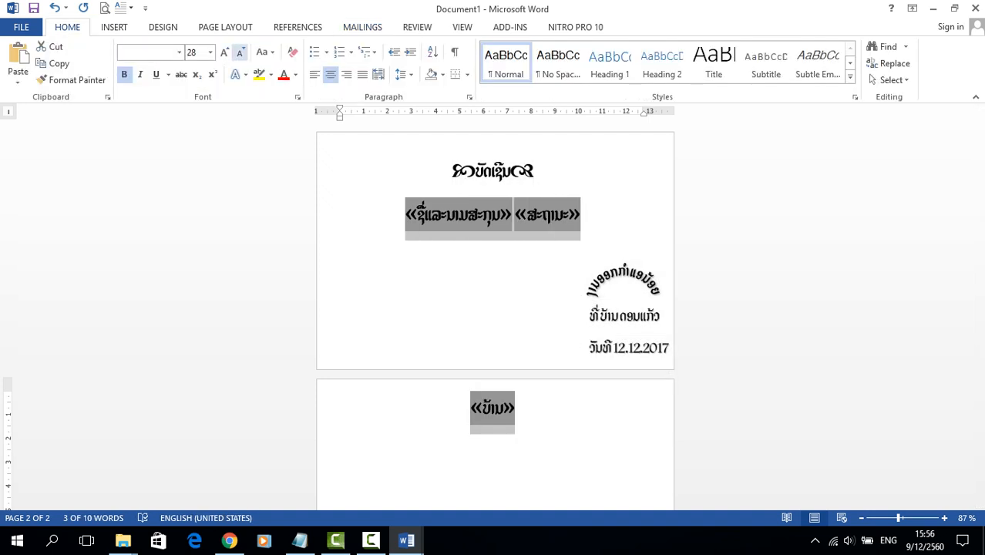
pyautogui.click(240, 52)
pyautogui.click(240, 51)
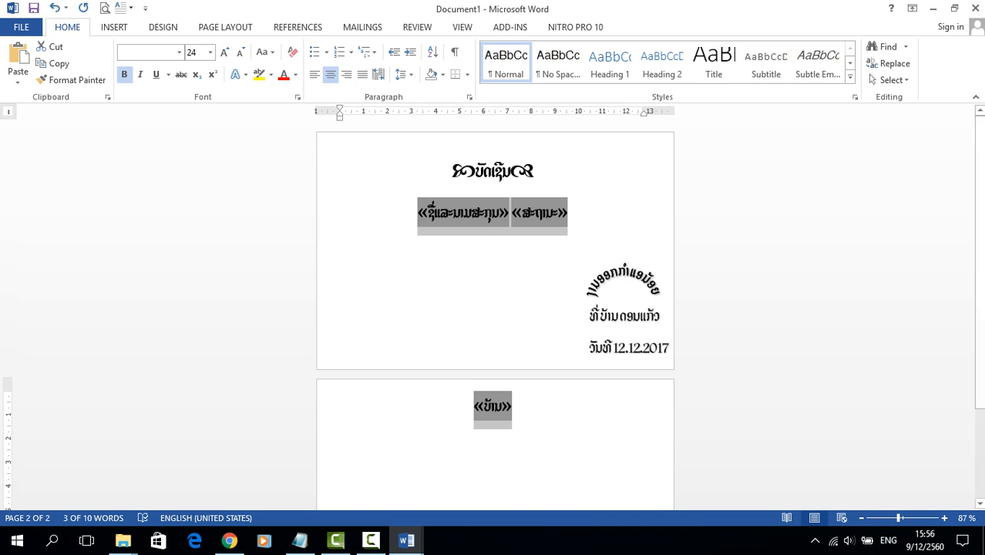
pyautogui.click(240, 52)
pyautogui.click(240, 52)
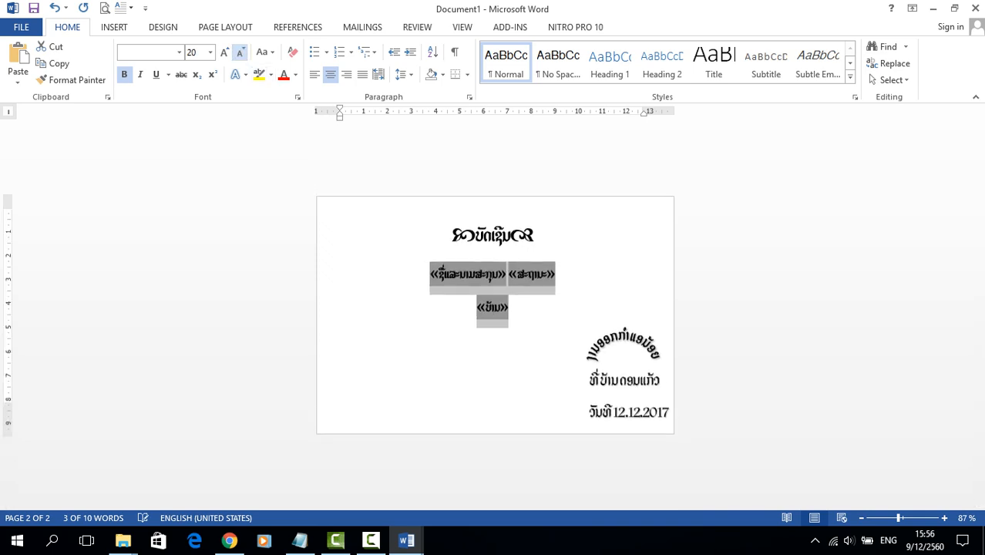
pyautogui.click(576, 352)
pyautogui.click(537, 333)
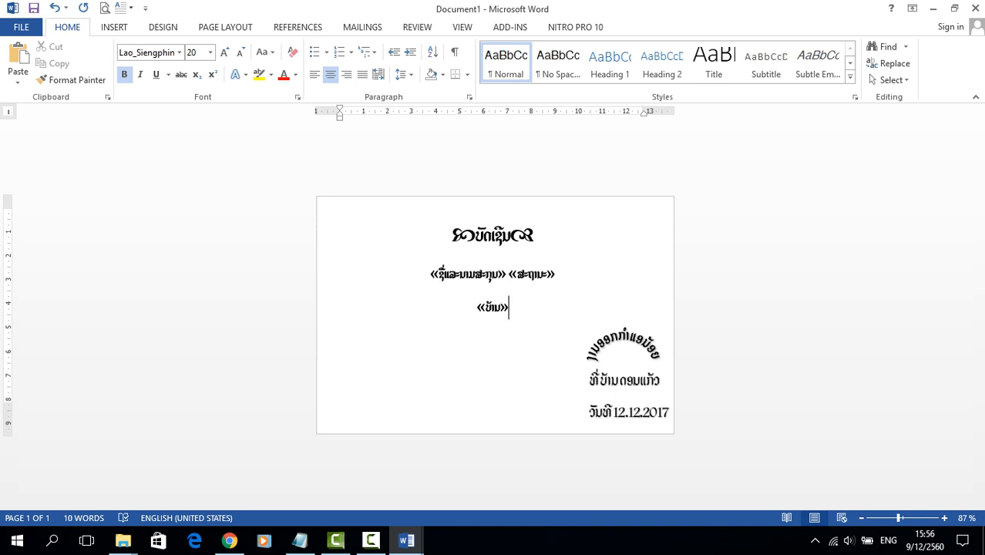
# Step: Reduce the venue and date lines in the text box under the arched WordArt to 20 pt
pyautogui.click(634, 411)
pyautogui.moveTo(590, 381); pyautogui.dragTo(668, 414)
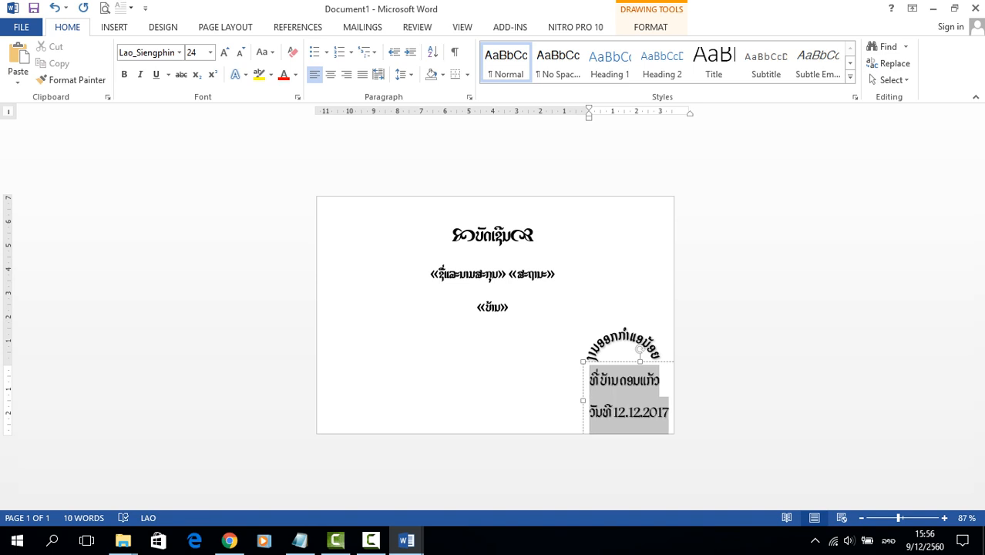
pyautogui.click(240, 52)
pyautogui.click(239, 52)
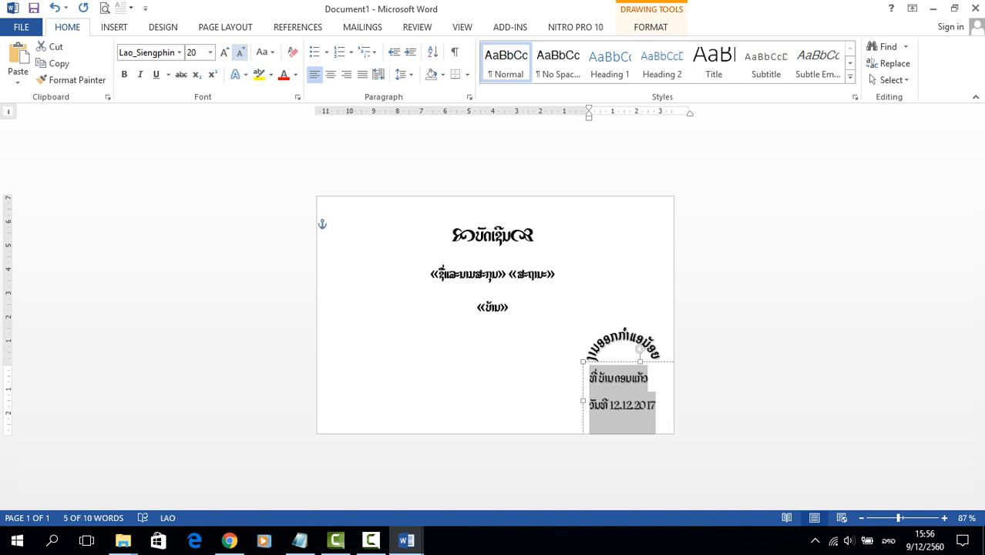
pyautogui.click(511, 308)
pyautogui.click(650, 405)
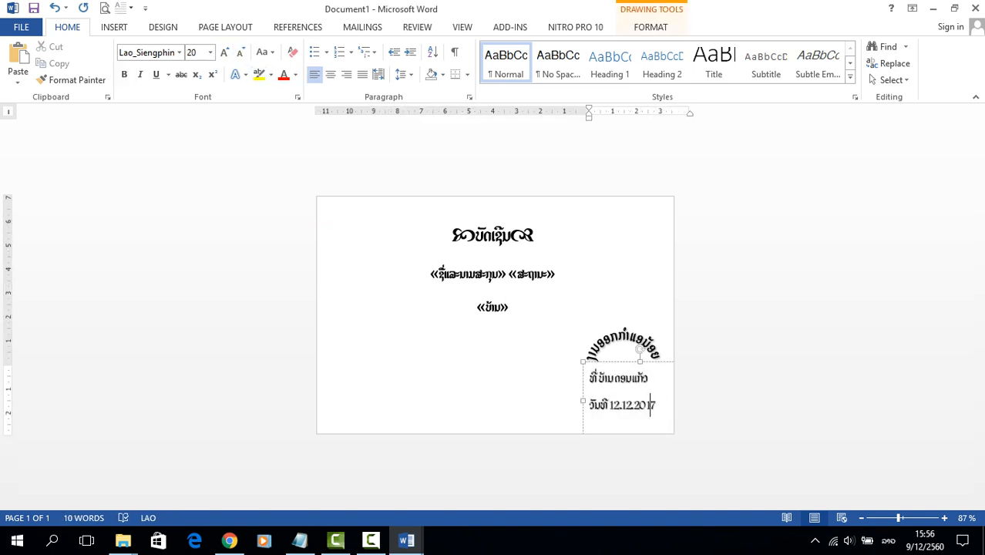
# Step: Move the venue and date text box and the arched WordArt slightly closer to the card's lower right corner
pyautogui.moveTo(611, 362); pyautogui.dragTo(619, 376)
pyautogui.click(621, 336)
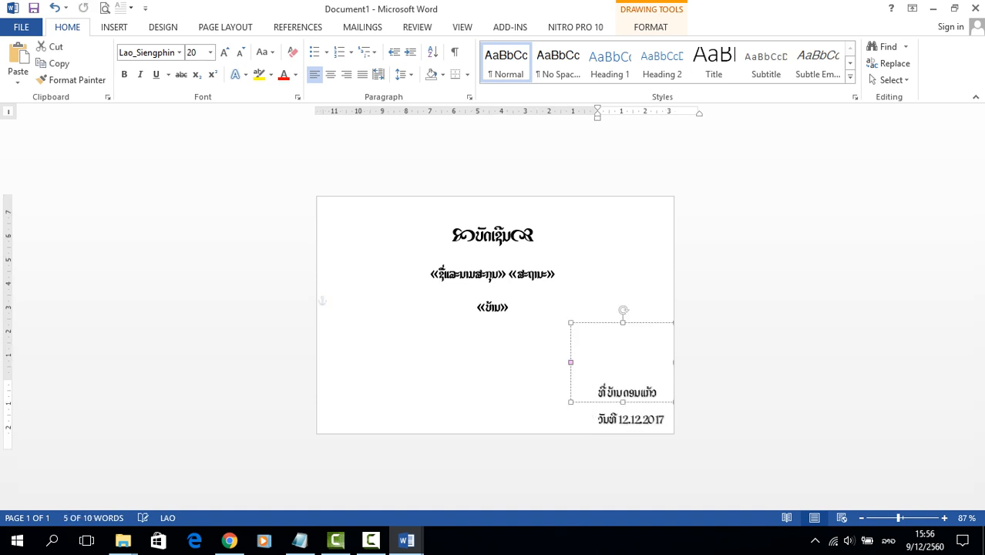
pyautogui.moveTo(612, 322); pyautogui.dragTo(616, 336)
# Step: Try to enlarge both merge field lines together to 22 pt, and undo the size change
pyautogui.moveTo(510, 308); pyautogui.dragTo(429, 272)
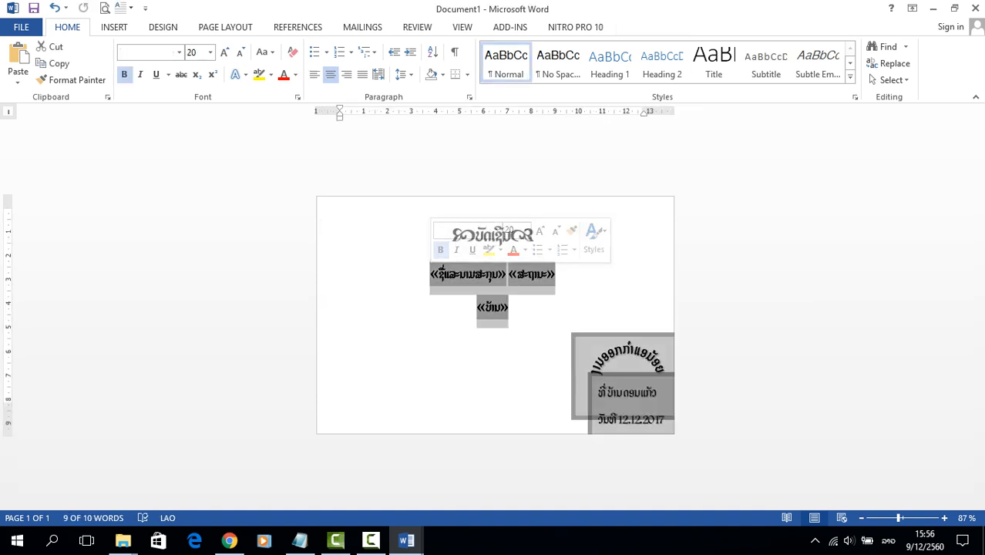
pyautogui.click(224, 53)
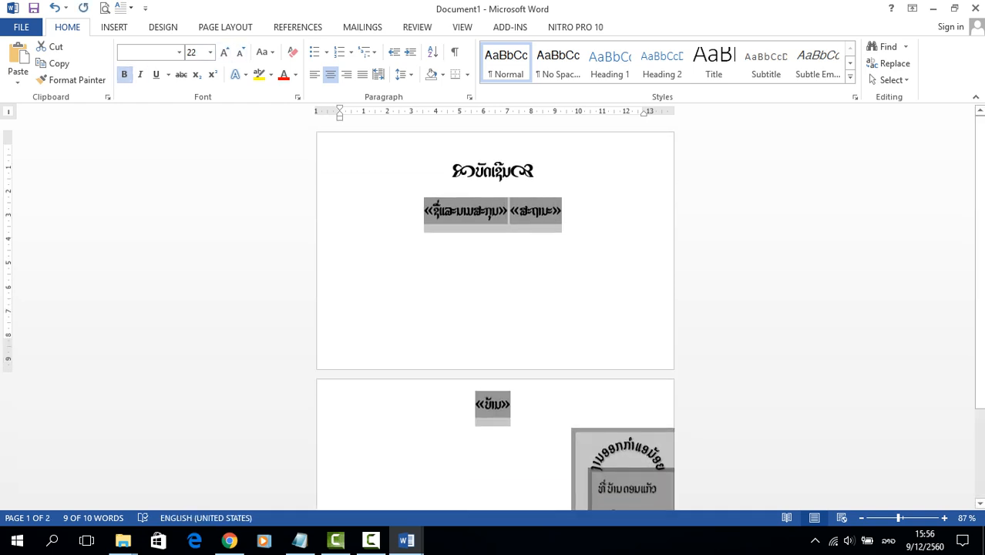
pyautogui.doubleClick(444, 323)
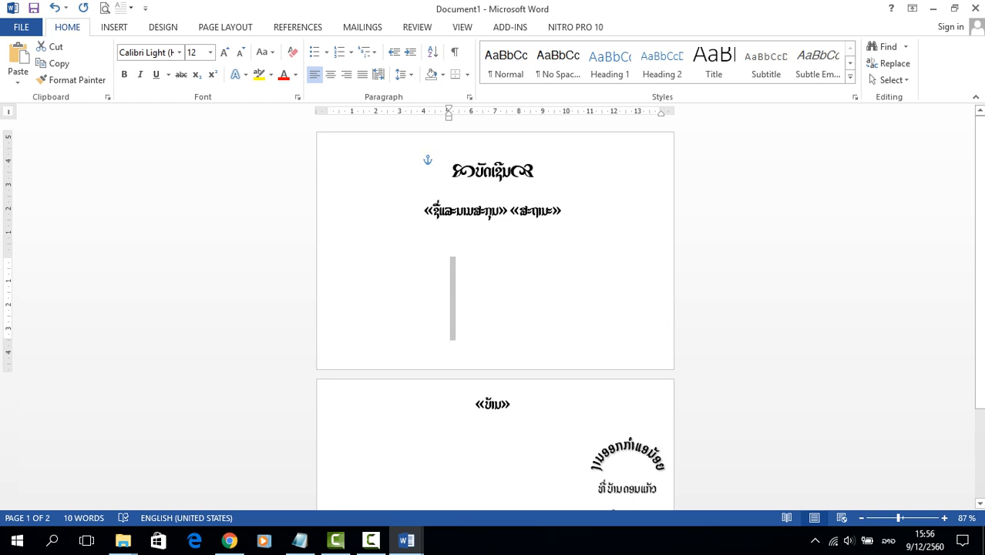
pyautogui.hotkey('ctrl', 'z')
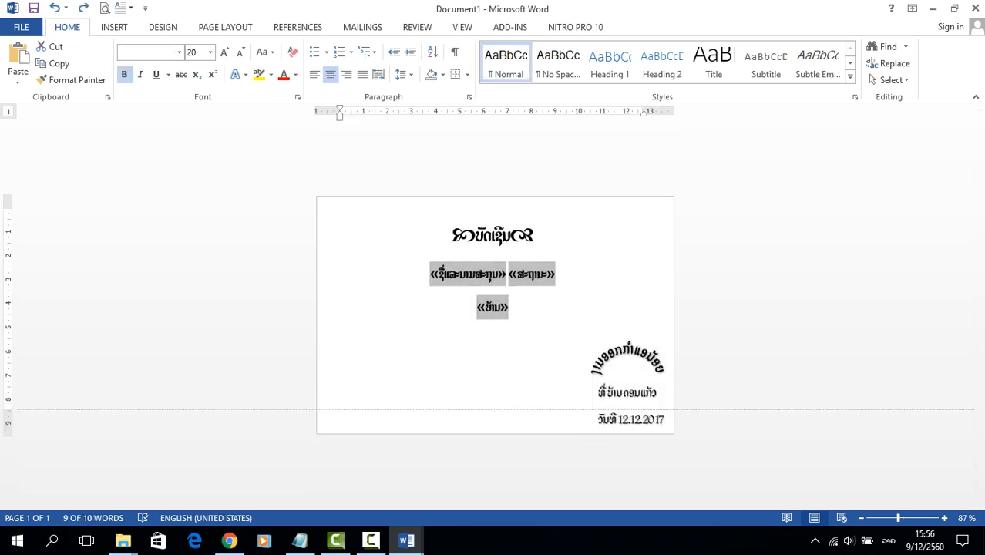
pyautogui.click(509, 308)
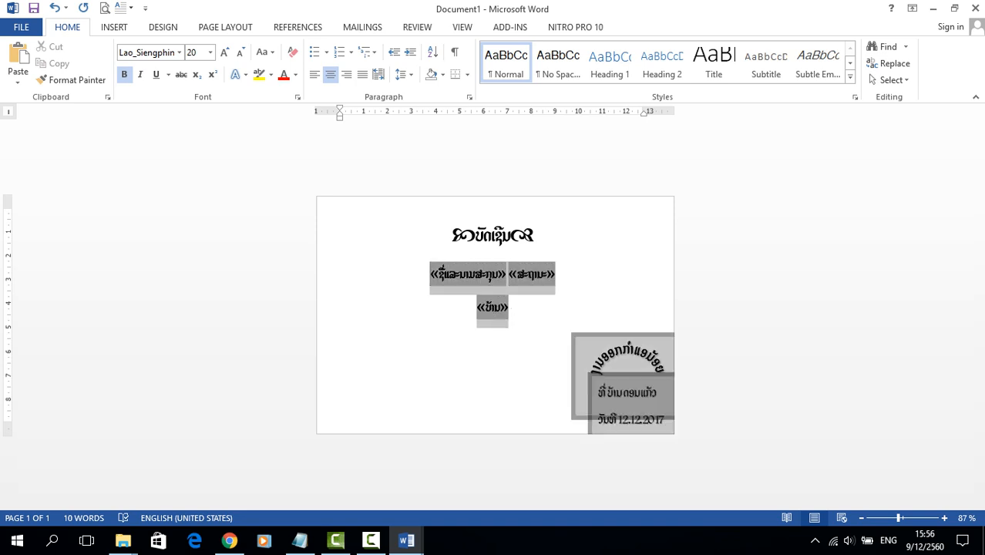
# Step: Set the name and status merge field line to 22 pt, and enlarge the village merge field to match
pyautogui.moveTo(431, 274); pyautogui.dragTo(556, 276)
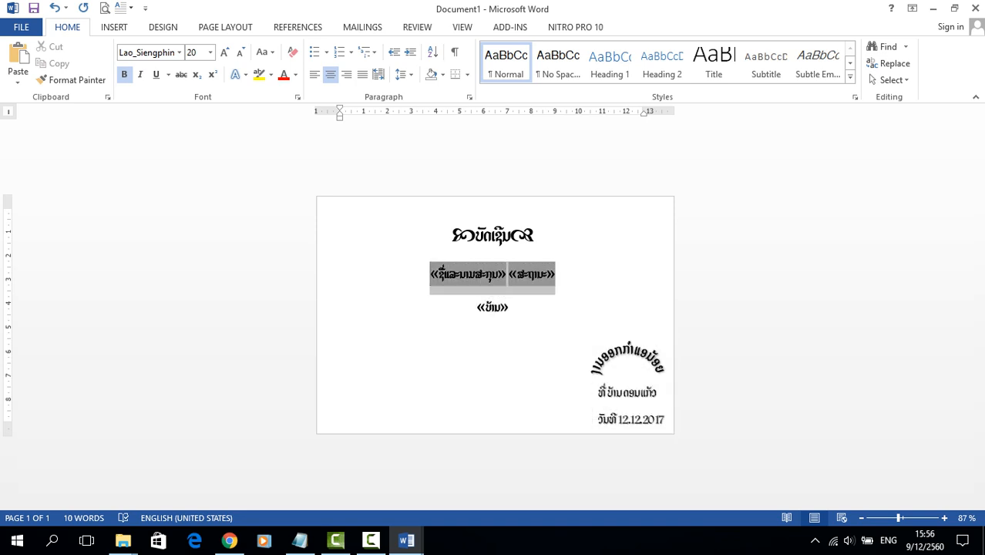
pyautogui.click(224, 51)
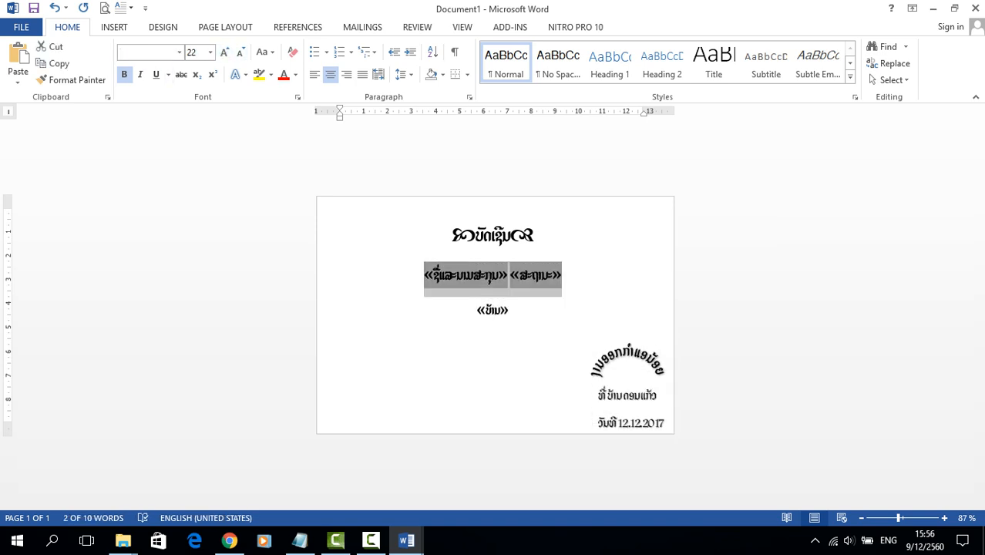
pyautogui.click(509, 311)
pyautogui.moveTo(509, 311); pyautogui.dragTo(476, 310)
pyautogui.click(509, 311)
pyautogui.click(510, 310)
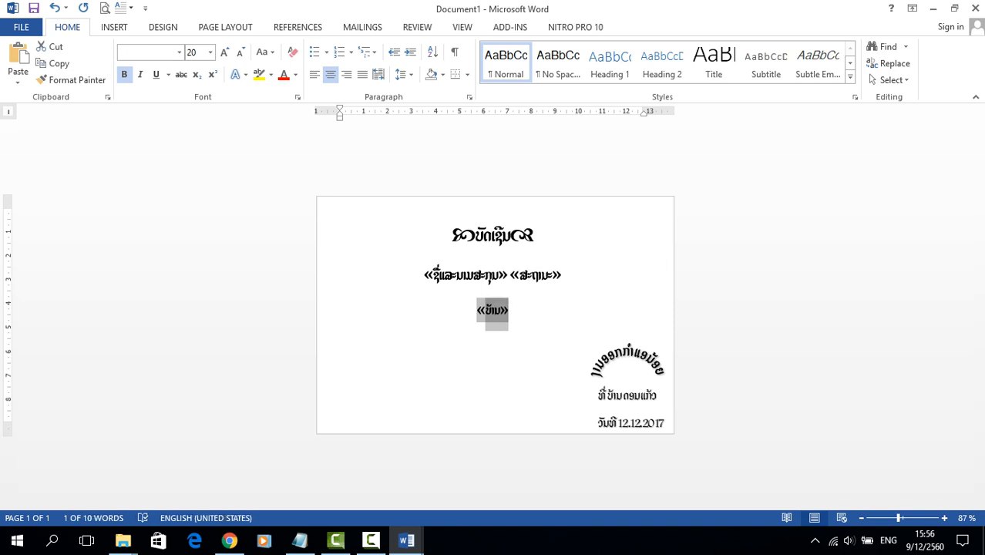
pyautogui.click(562, 275)
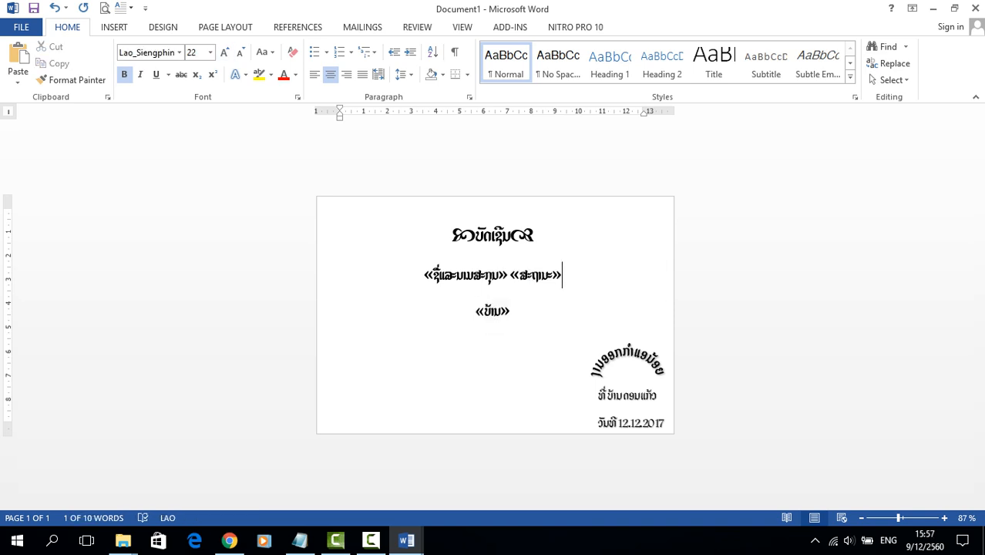
# Step: Add the Lao label ບ້ານ in front of the village merge field
pyautogui.click(510, 311)
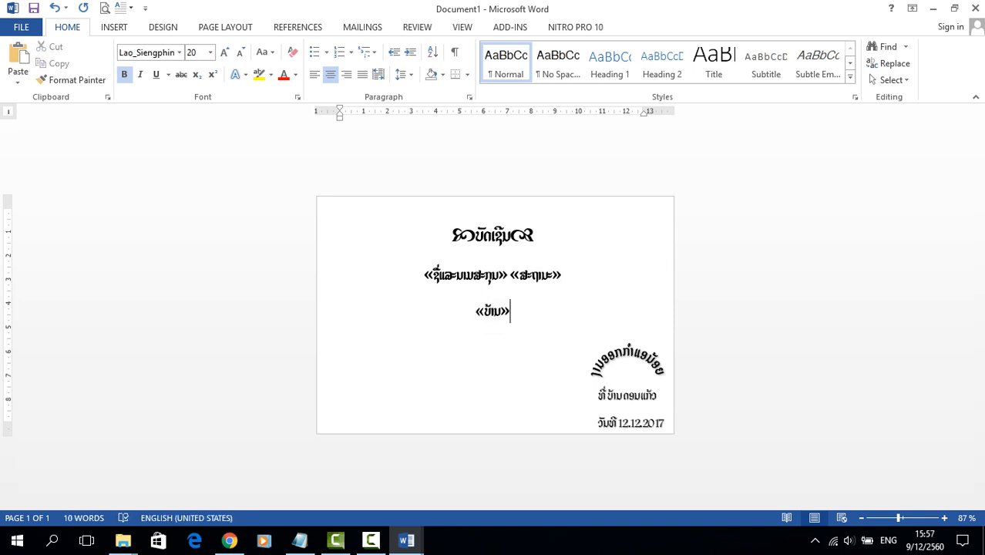
pyautogui.click(484, 235)
pyautogui.scroll(2, 495, 314)
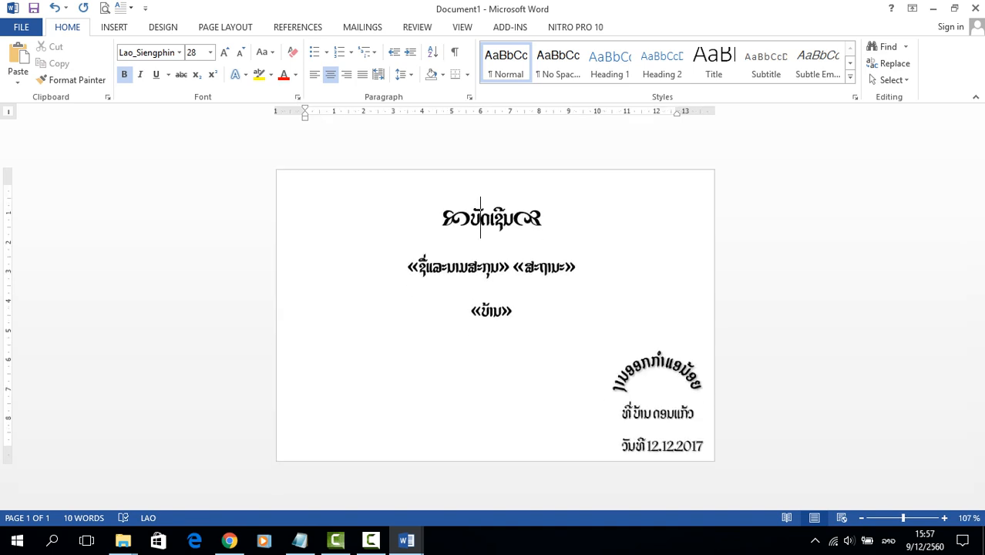
pyautogui.click(516, 267)
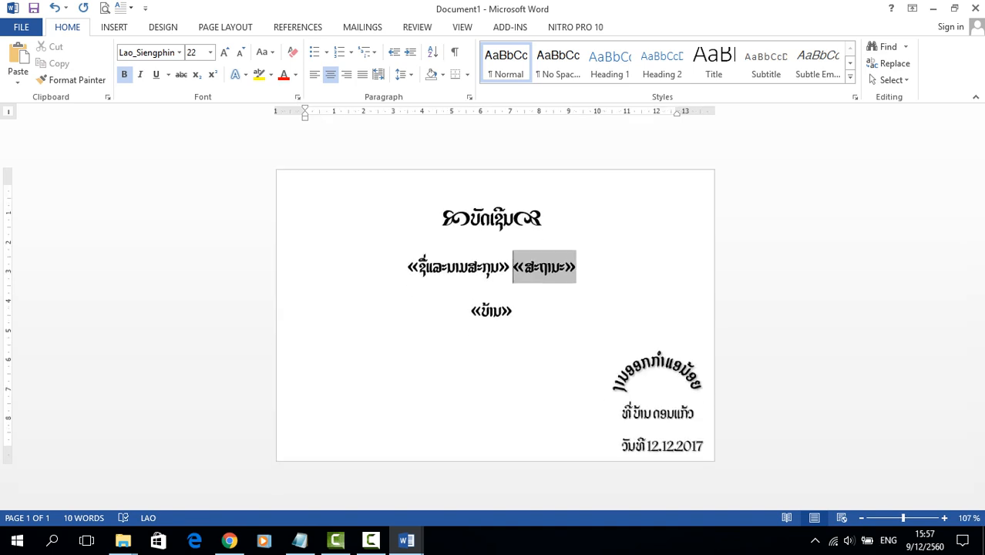
pyautogui.click(510, 268)
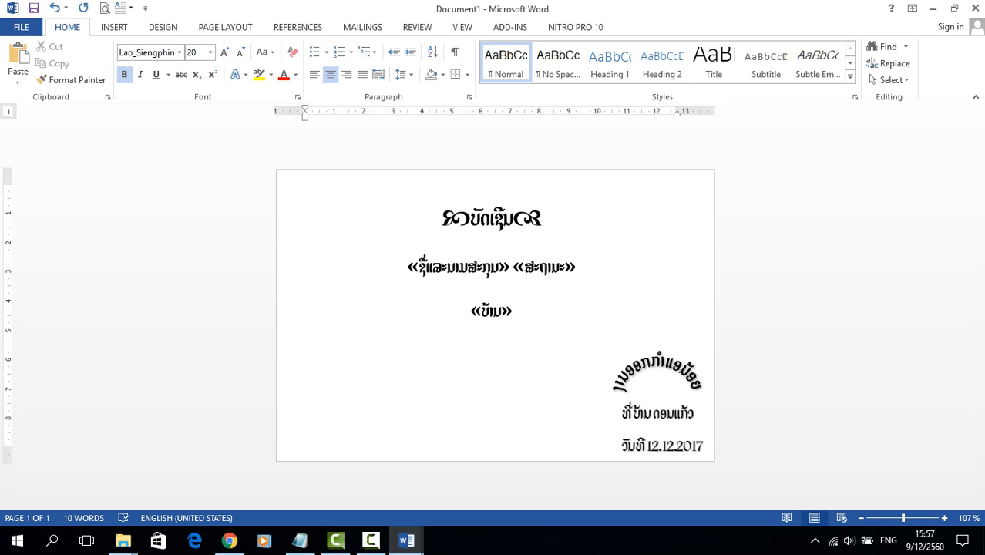
pyautogui.hotkey('alt', 'shift')
pyautogui.write('ບ້ານ')
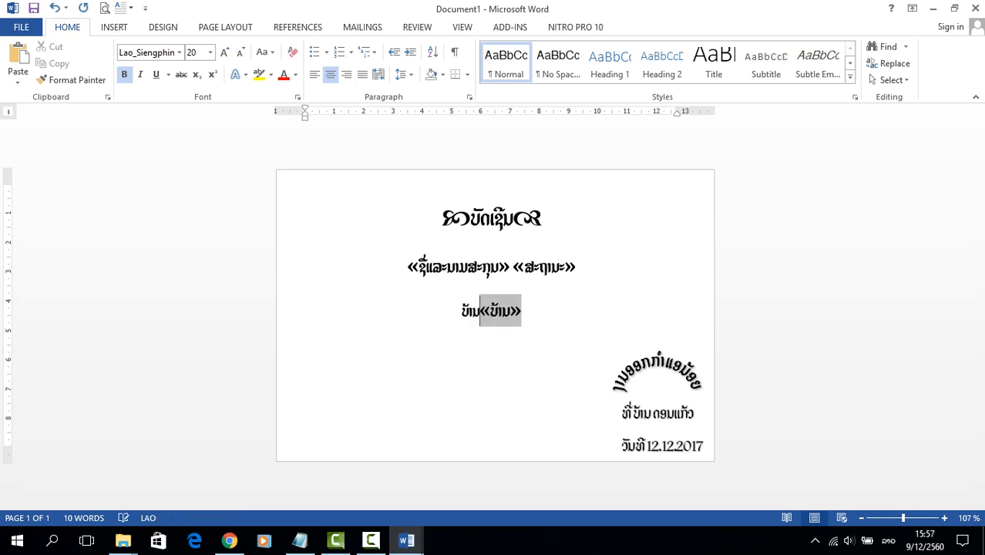
# Step: Enclose the village label and its merge field in parentheses
pyautogui.press('Home')
pyautogui.hotkey('alt', 'shift')
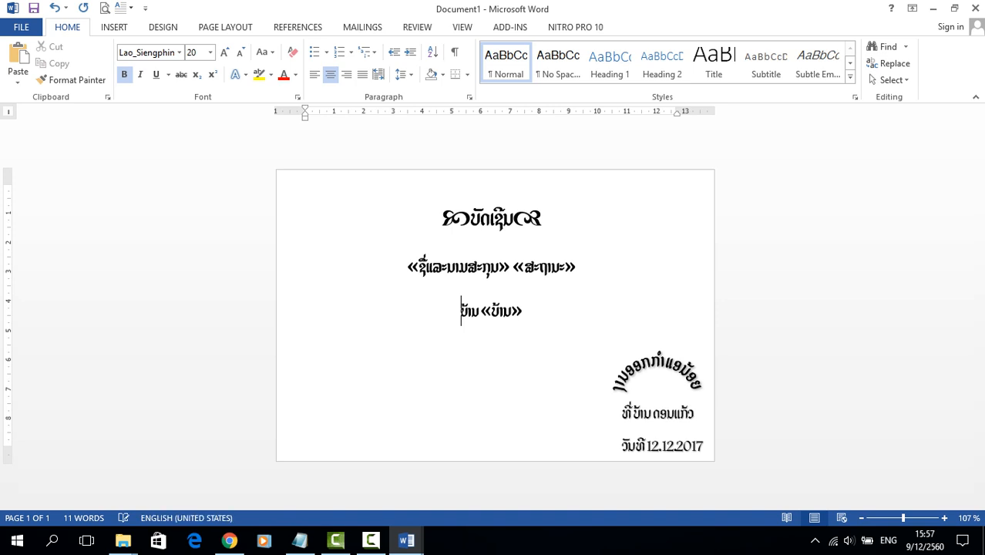
pyautogui.write('X')
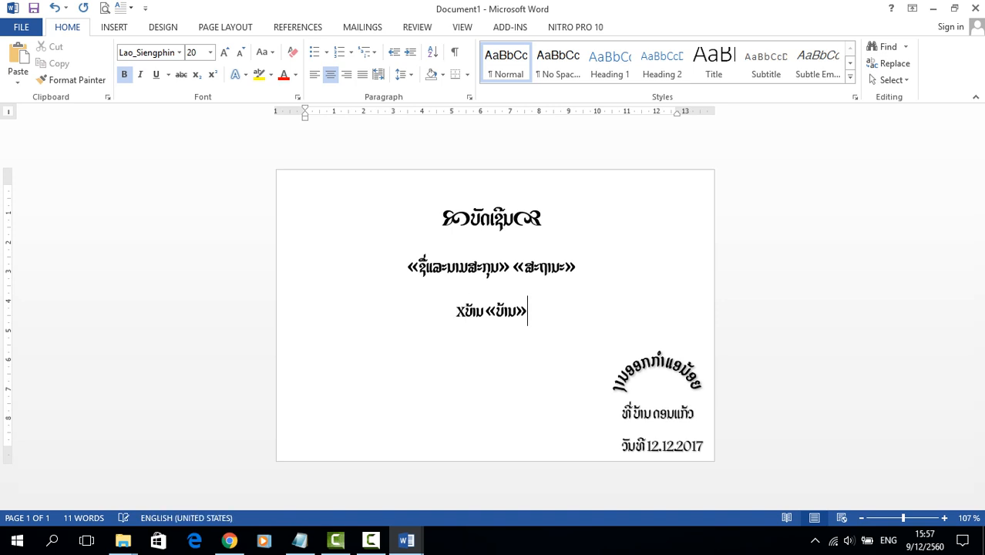
pyautogui.press('BackSpace')
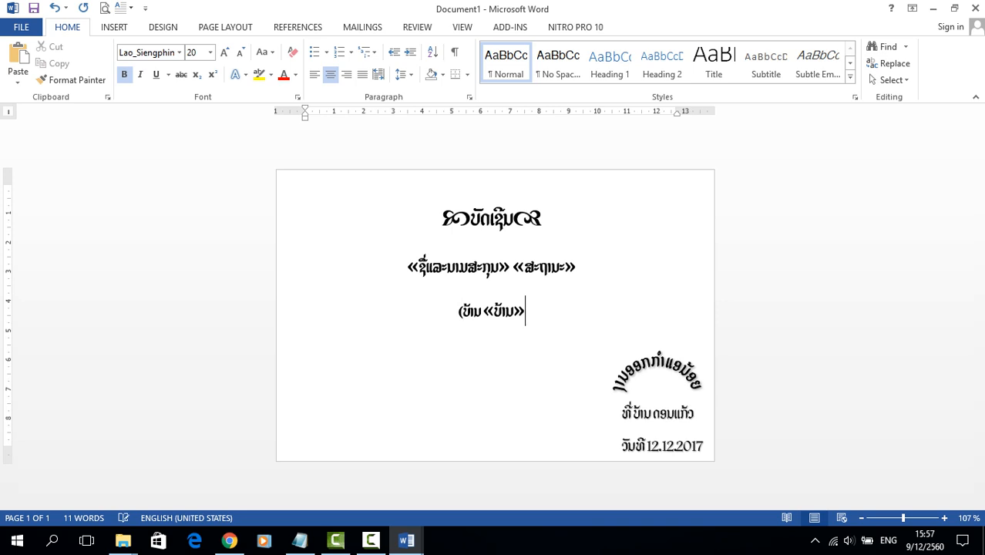
pyautogui.write(')')
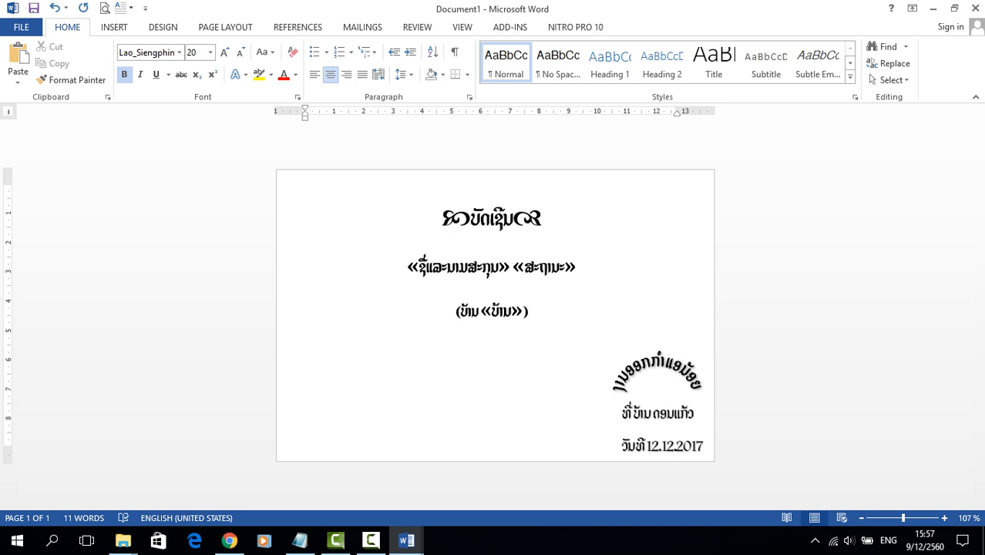
# Step: Merge all records of the guest list with the invitation card into a new document of individual cards
pyautogui.click(363, 27)
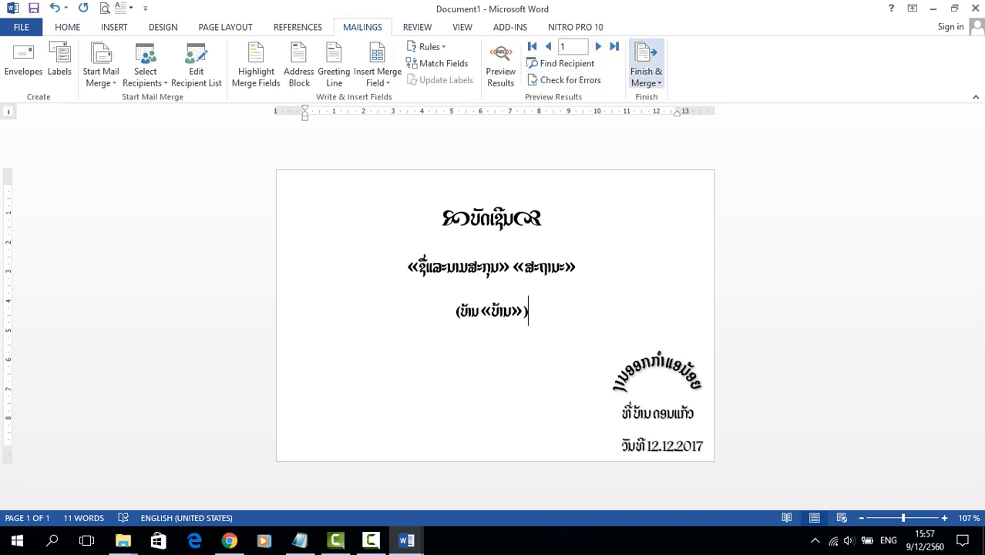
pyautogui.click(647, 76)
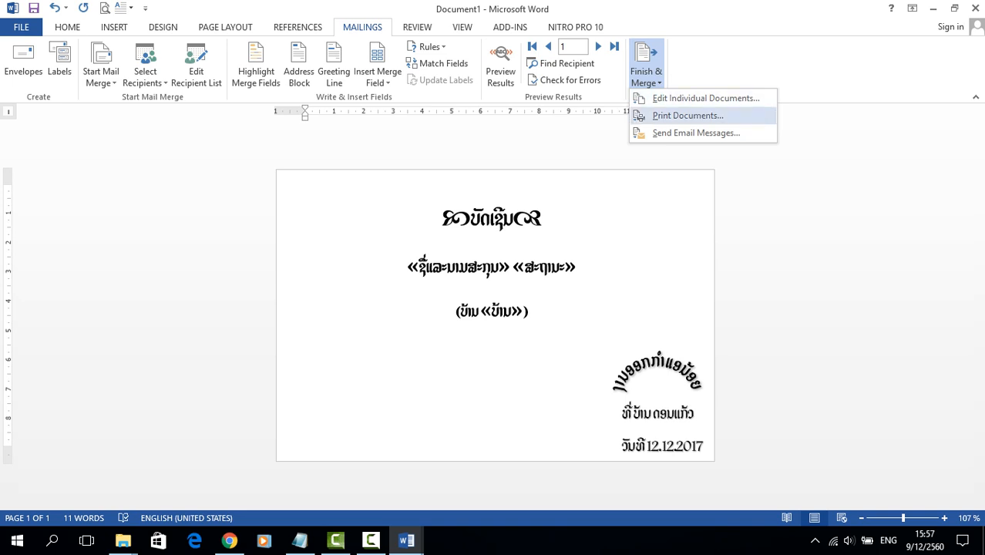
pyautogui.click(705, 98)
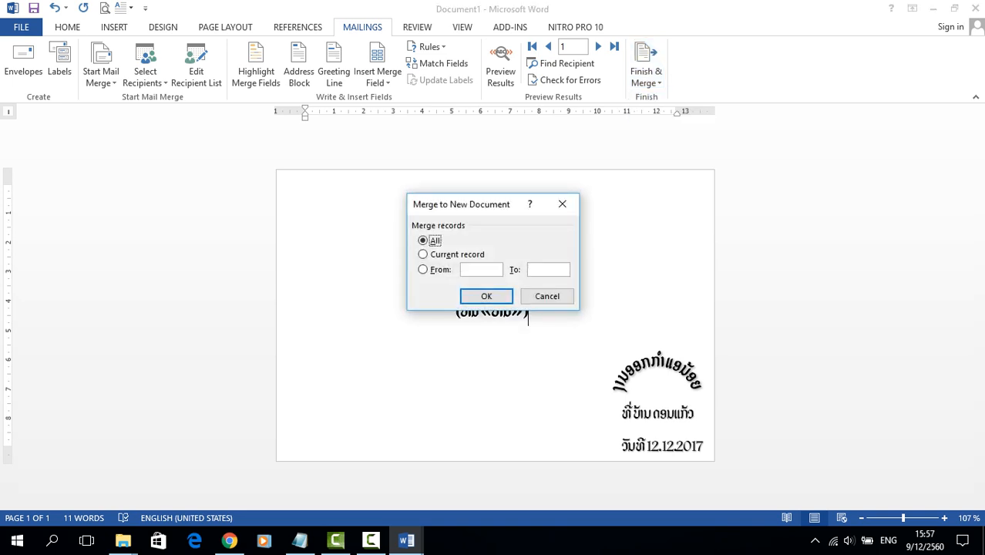
pyautogui.click(439, 254)
pyautogui.click(438, 270)
pyautogui.click(440, 255)
pyautogui.click(434, 241)
pyautogui.click(486, 296)
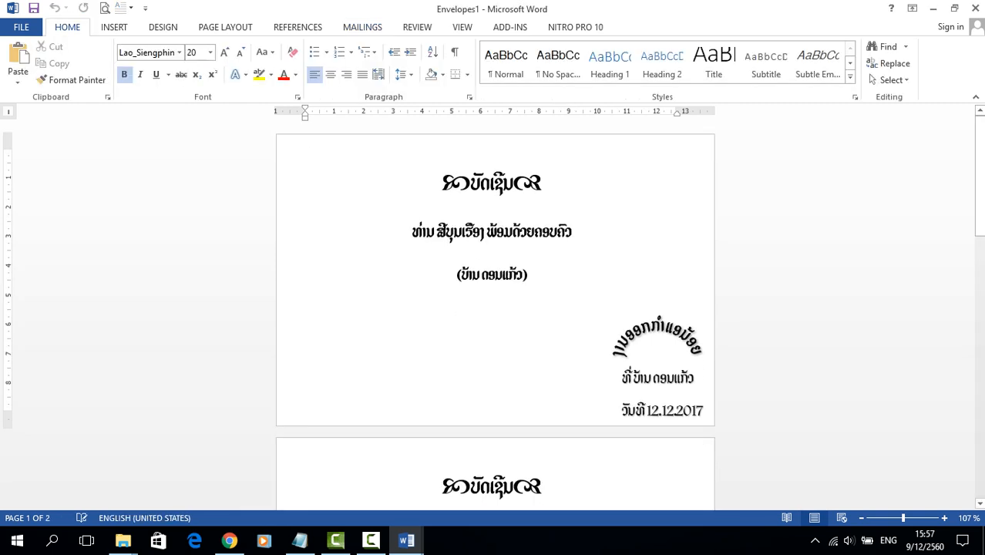
# Step: Check the text layout across the merged invitation cards, and close the merged document without saving it
pyautogui.moveTo(980, 133); pyautogui.dragTo(980, 202)
pyautogui.scroll(10, 495, 308)
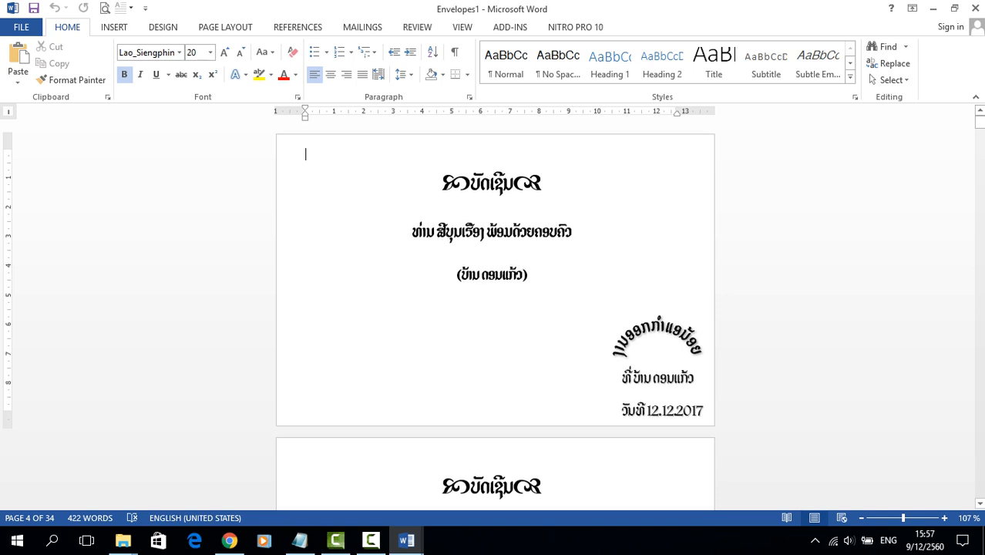
pyautogui.click(527, 274)
pyautogui.moveTo(527, 275); pyautogui.dragTo(456, 276)
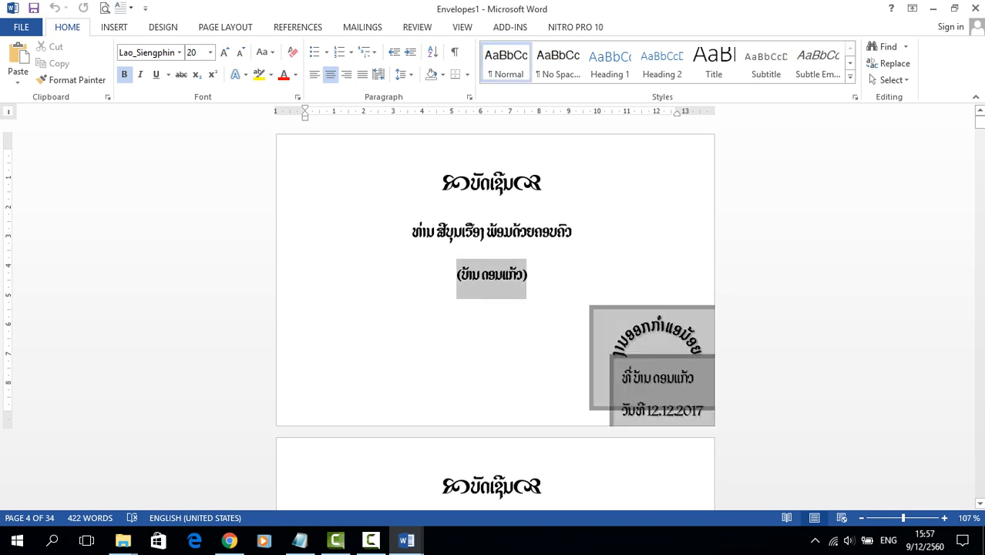
pyautogui.click(612, 232)
pyautogui.press('Escape')
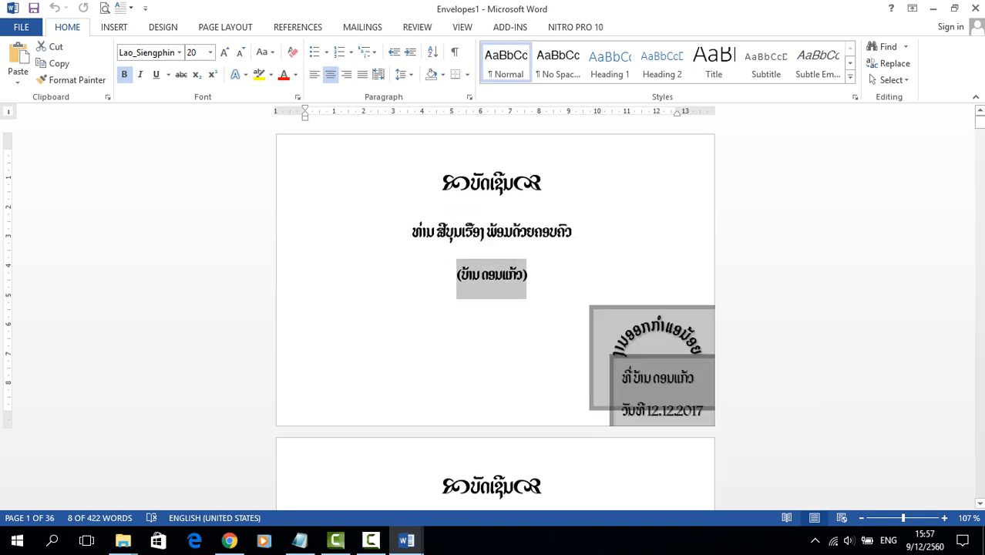
pyautogui.click(543, 183)
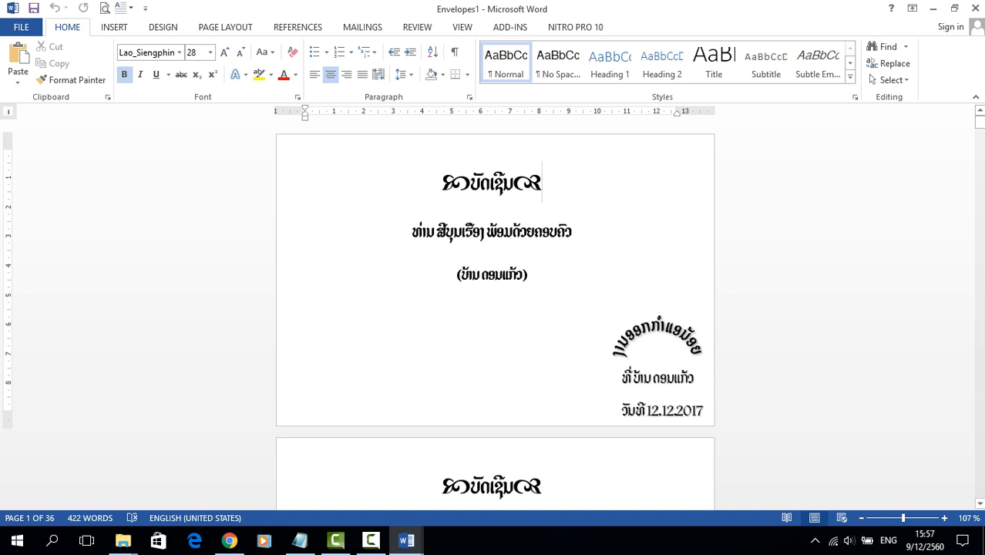
pyautogui.scroll(-20, 494, 309)
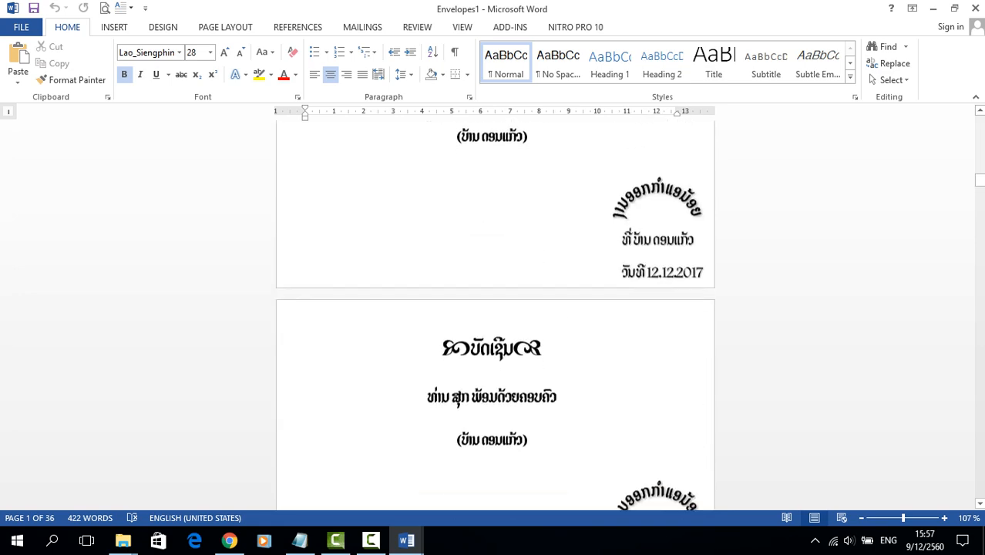
pyautogui.scroll(-20, 493, 308)
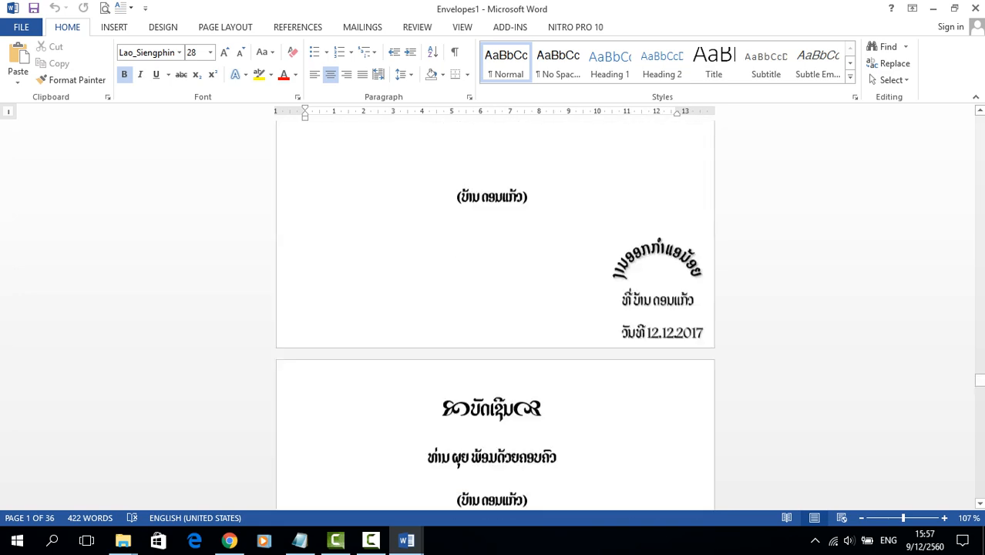
pyautogui.scroll(-10, 493, 309)
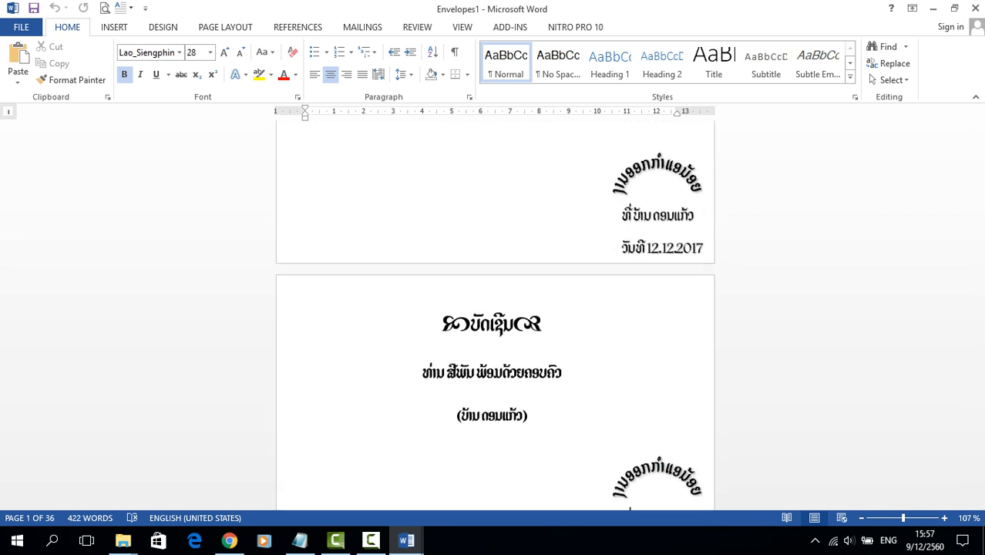
pyautogui.click(975, 8)
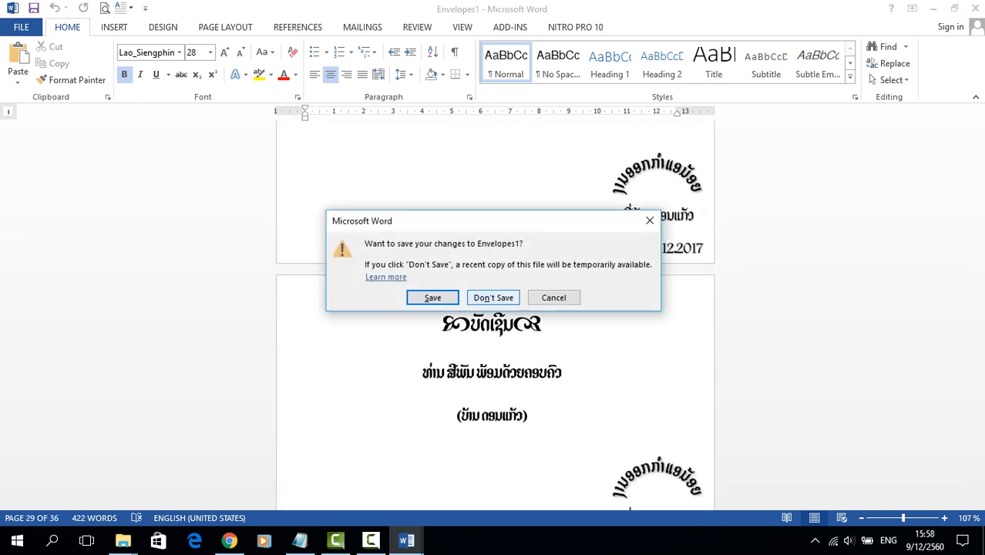
pyautogui.click(493, 297)
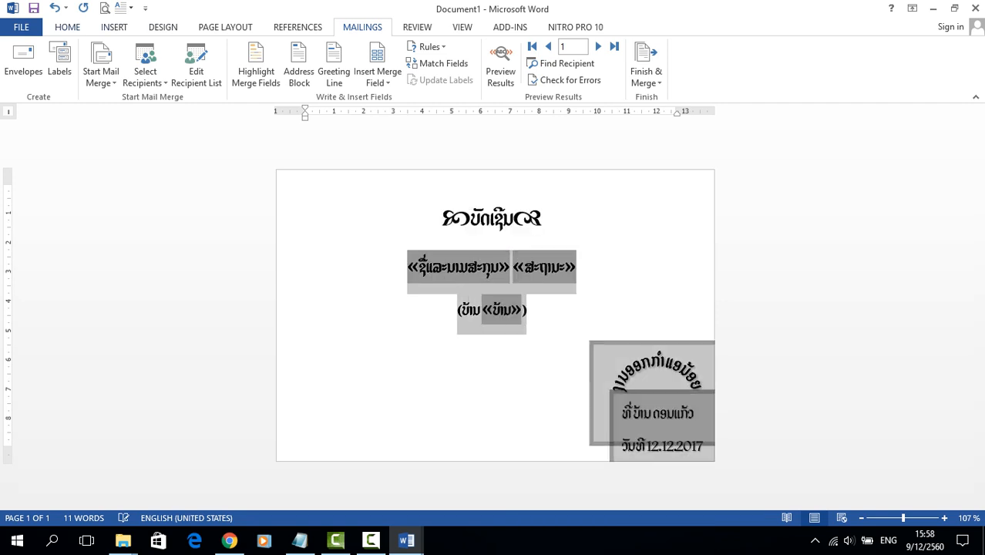
# Step: Enlarge the name, status and village merge field lines together by two font size steps
pyautogui.click(67, 27)
pyautogui.click(225, 52)
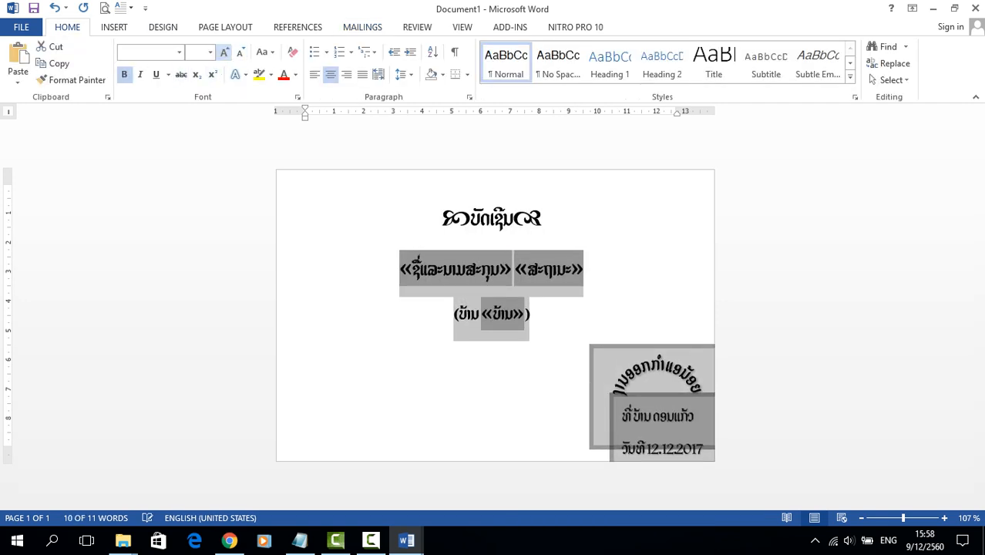
pyautogui.click(225, 53)
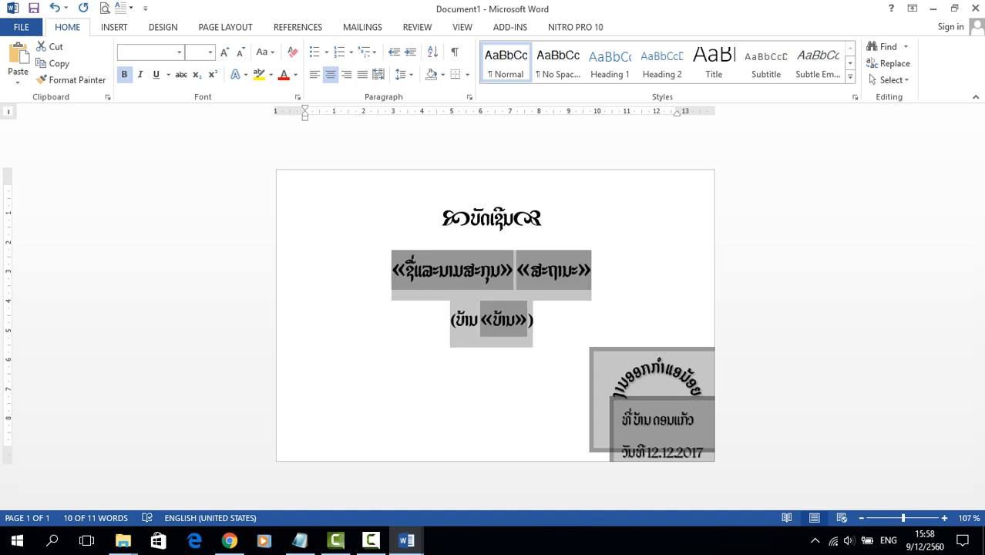
# Step: Move the text box with the venue and date up slightly, closer beneath the arched event title
pyautogui.click(689, 420)
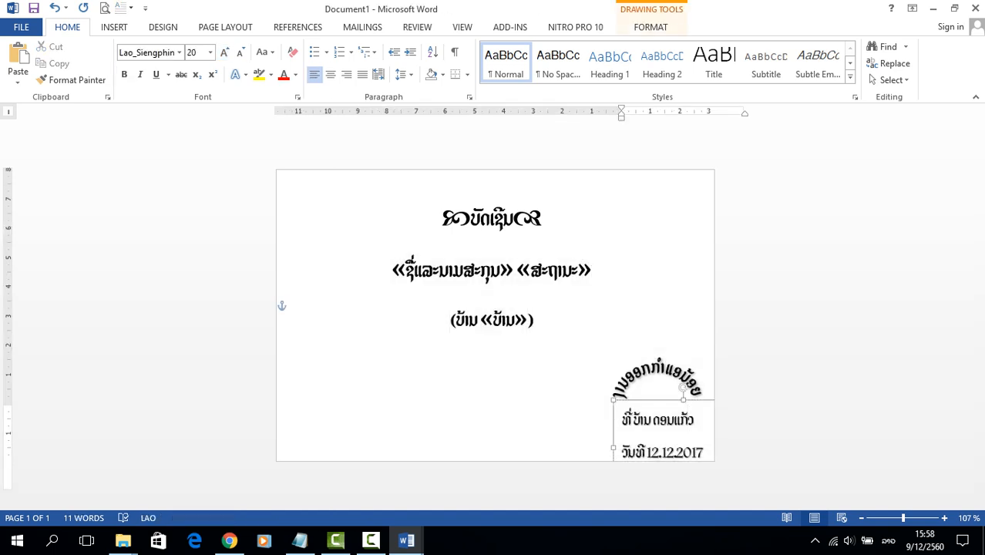
pyautogui.moveTo(683, 389); pyautogui.dragTo(680, 379)
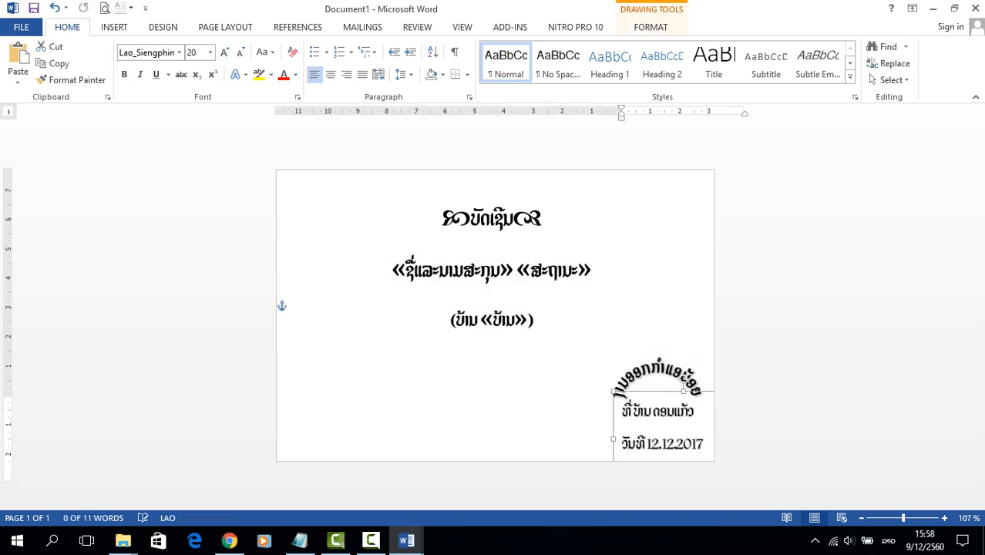
pyautogui.click(592, 269)
# Step: Merge the adjusted invitation card with all guest records into a new document of individual cards
pyautogui.click(362, 27)
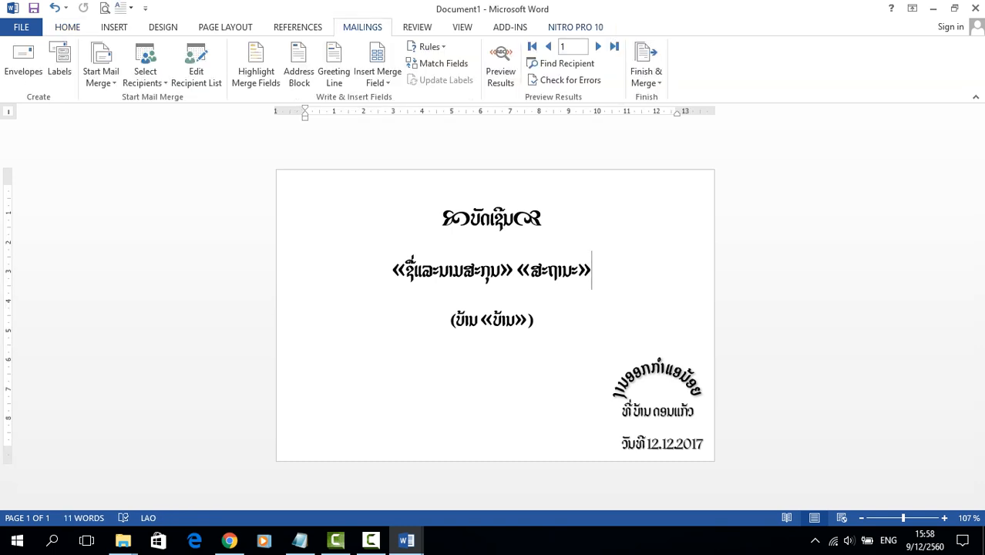
pyautogui.click(646, 71)
pyautogui.click(694, 98)
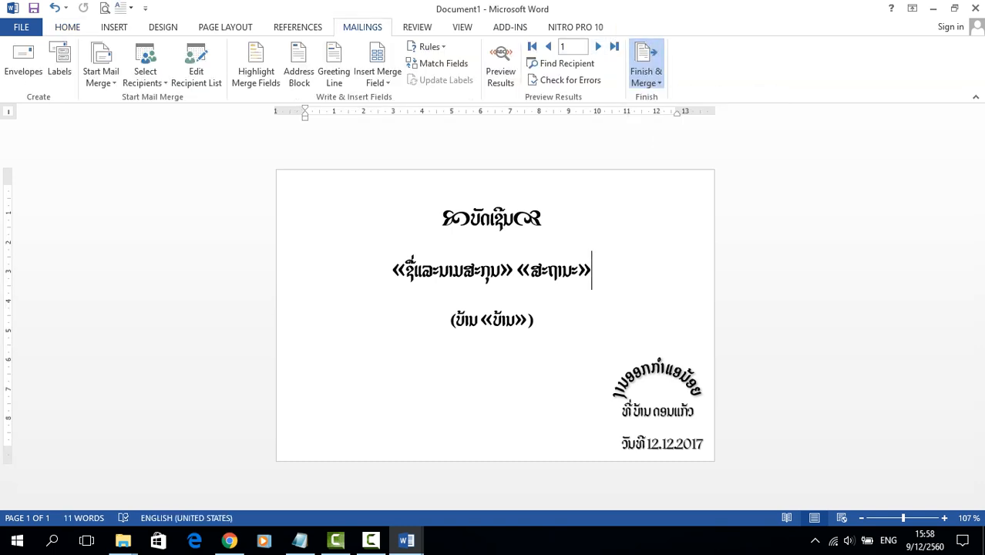
pyautogui.press('Return')
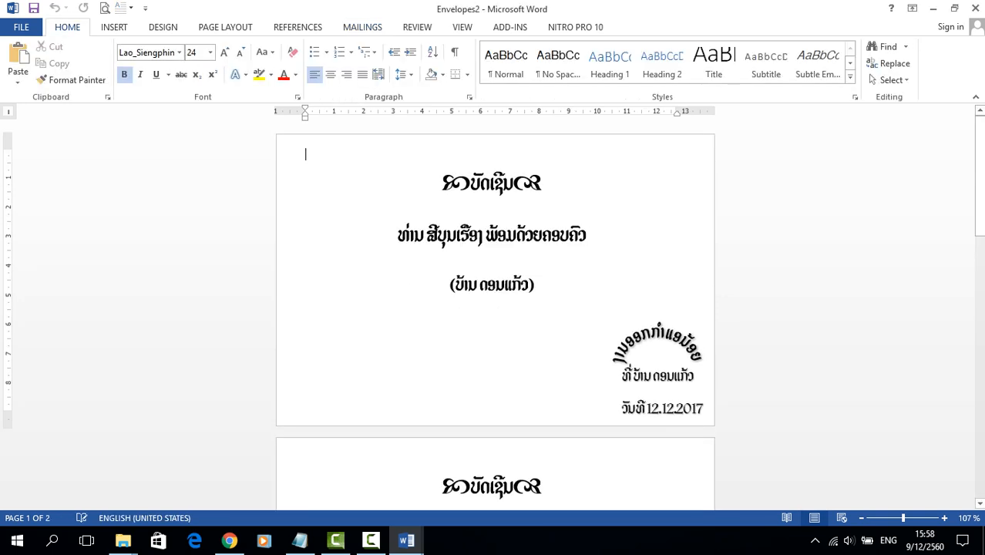
# Step: Look through the newly merged cards to examine the guest lines and the venue and date placement
pyautogui.scroll(-10, 495, 308)
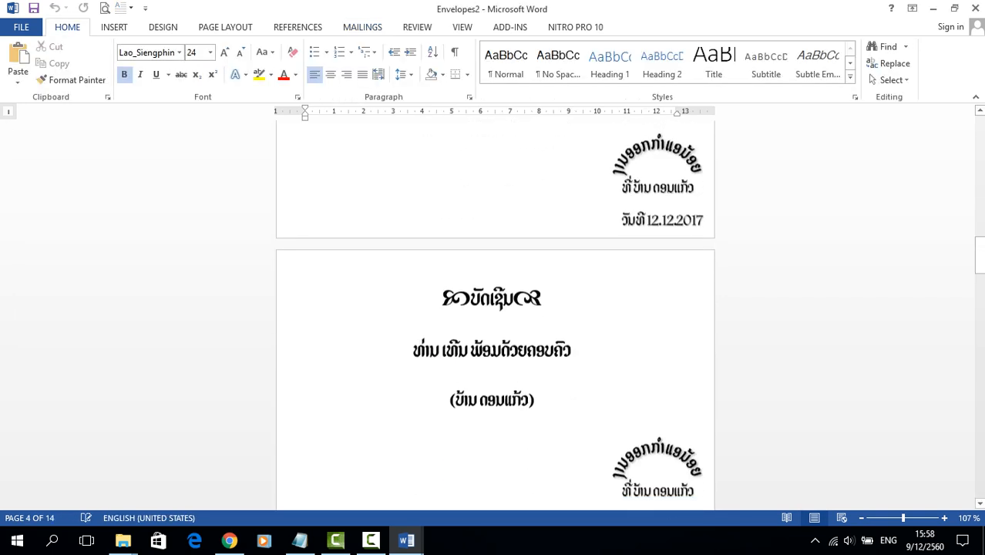
pyautogui.scroll(8, 495, 309)
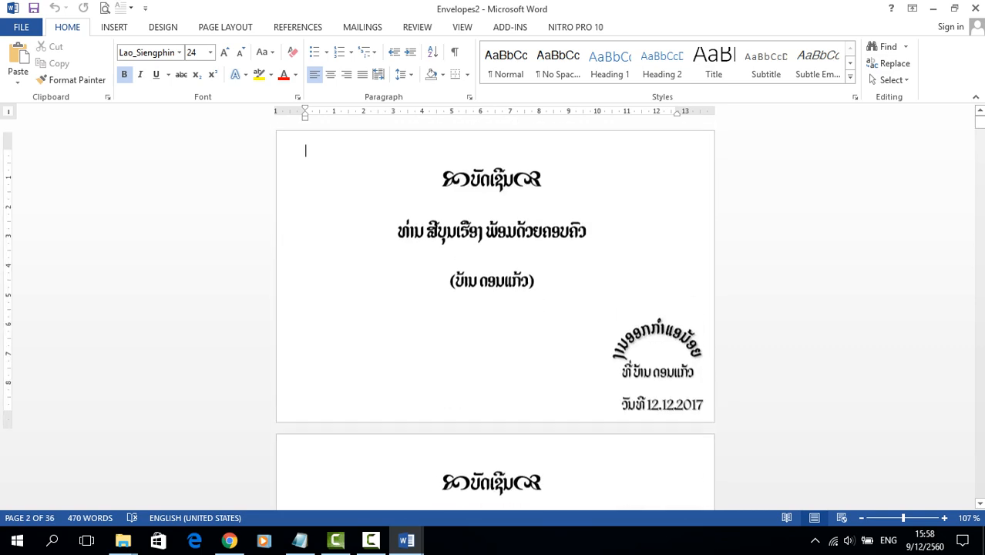
pyautogui.scroll(-4, 495, 308)
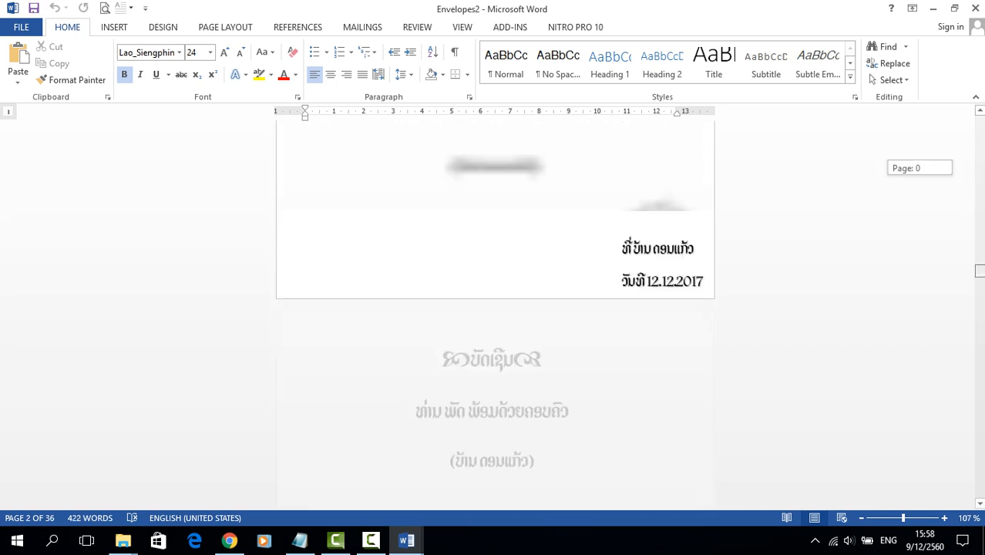
pyautogui.scroll(-6, 495, 308)
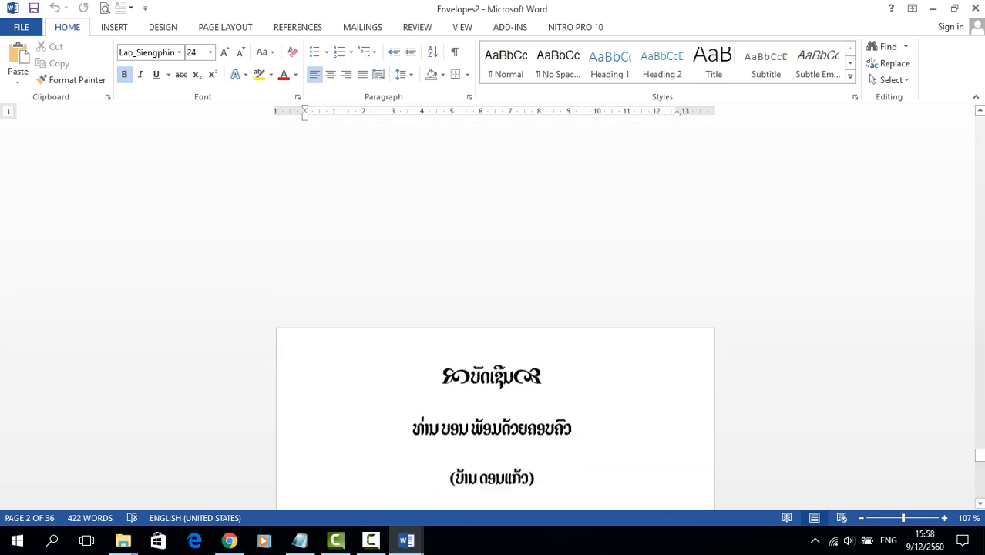
pyautogui.scroll(2, 495, 308)
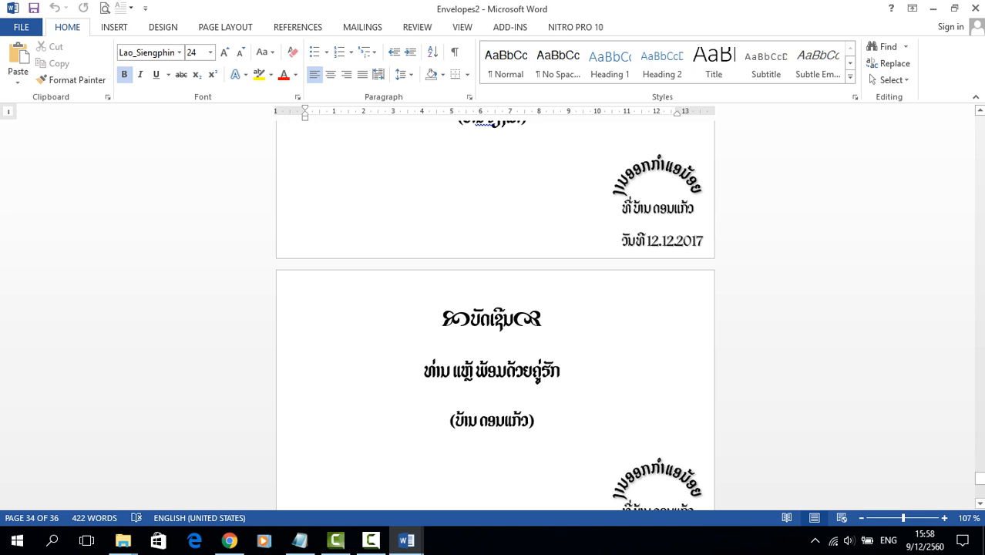
pyautogui.click(371, 541)
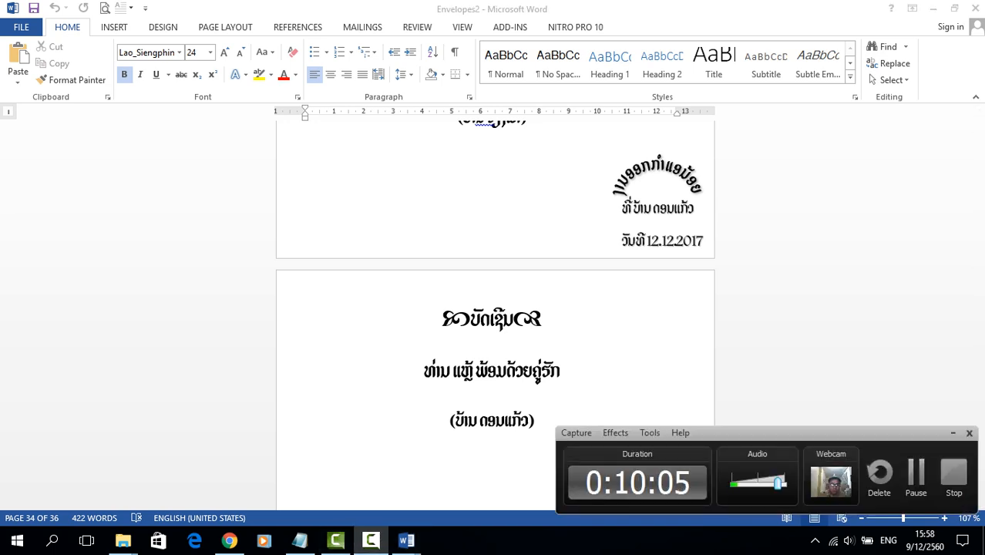